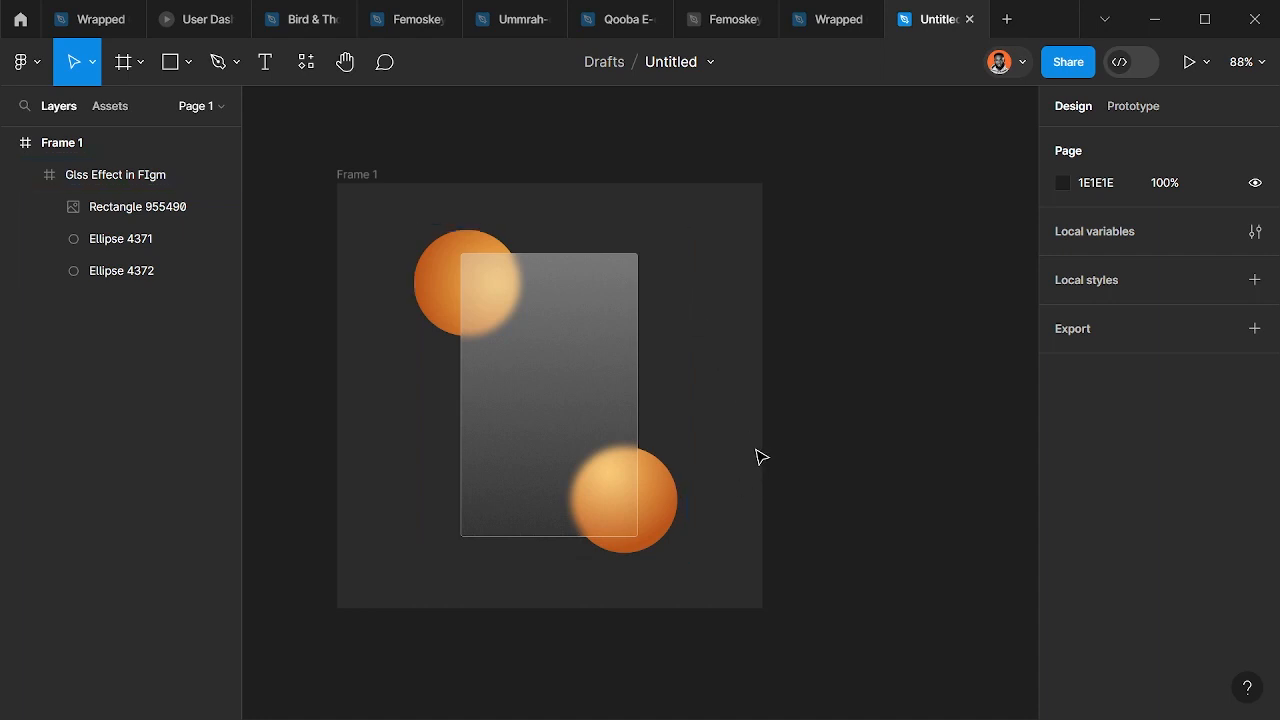
# - Draw a circle on the empty canvas beside Frame 1 and set its size to 120 × 120
pyautogui.scroll(3, 415, 317)
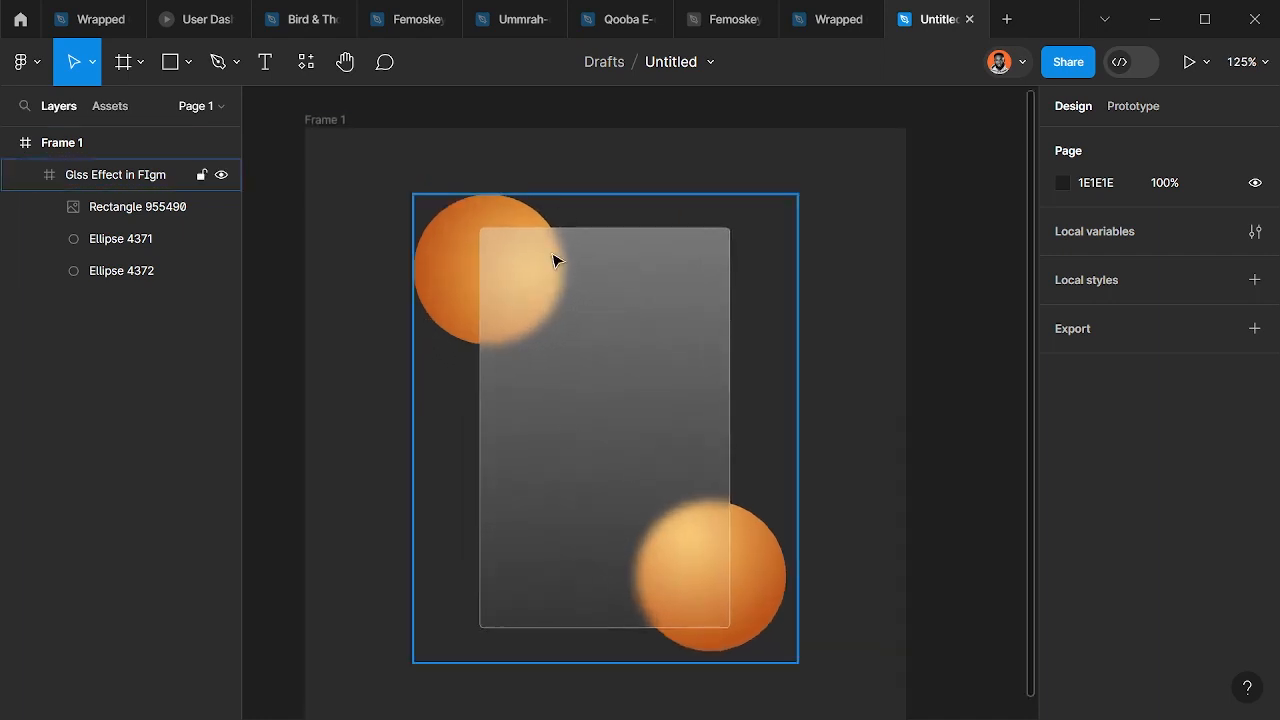
pyautogui.scroll(-3, 420, 334)
pyautogui.hscroll(2, 520, 340)
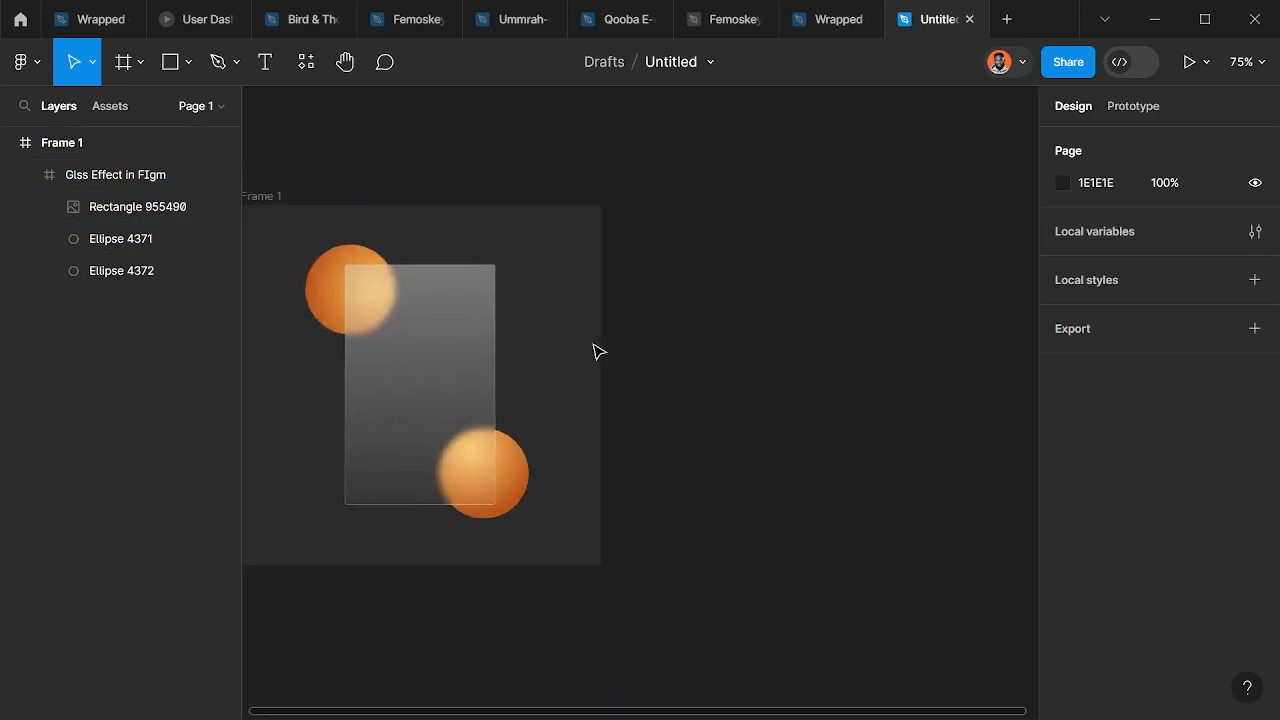
pyautogui.hscroll(3, 594, 353)
pyautogui.scroll(3, 666, 272)
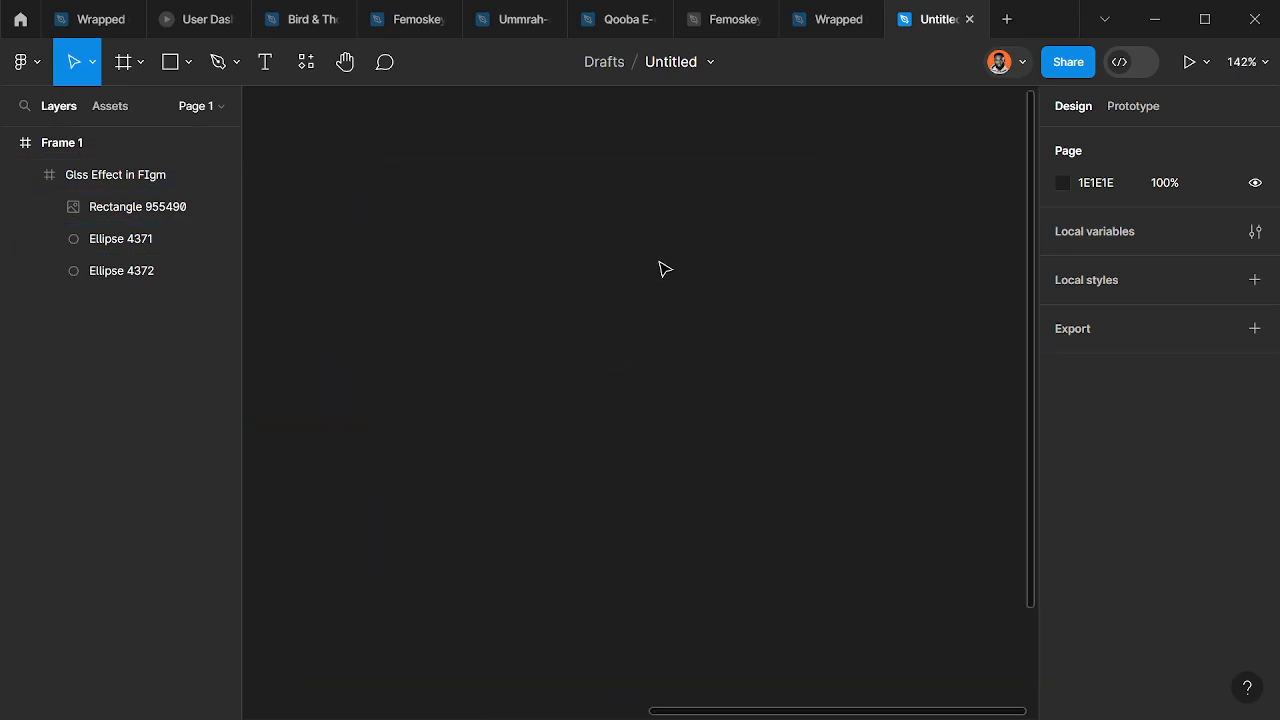
pyautogui.press('o')
pyautogui.moveTo(474, 246)
pyautogui.mouseDown()
pyautogui.moveTo(627, 399)
pyautogui.moveTo(608, 380)
pyautogui.mouseUp()
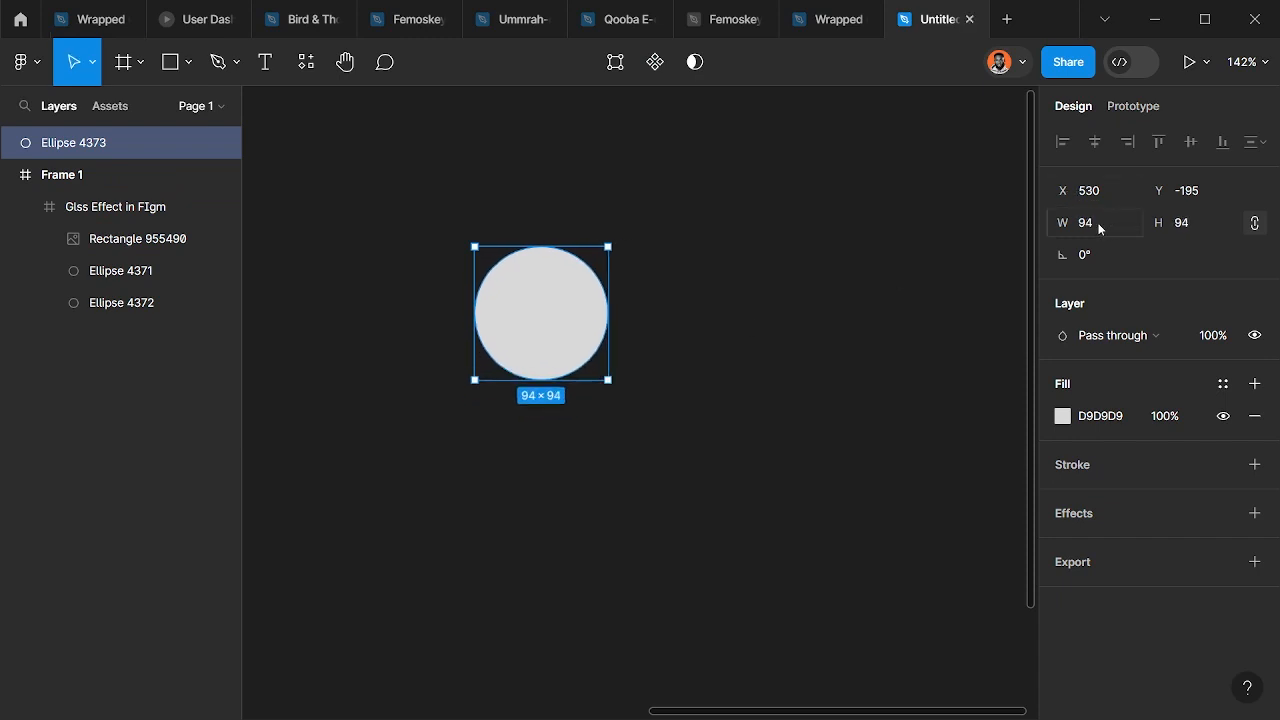
pyautogui.click(1099, 228)
pyautogui.press('Return')
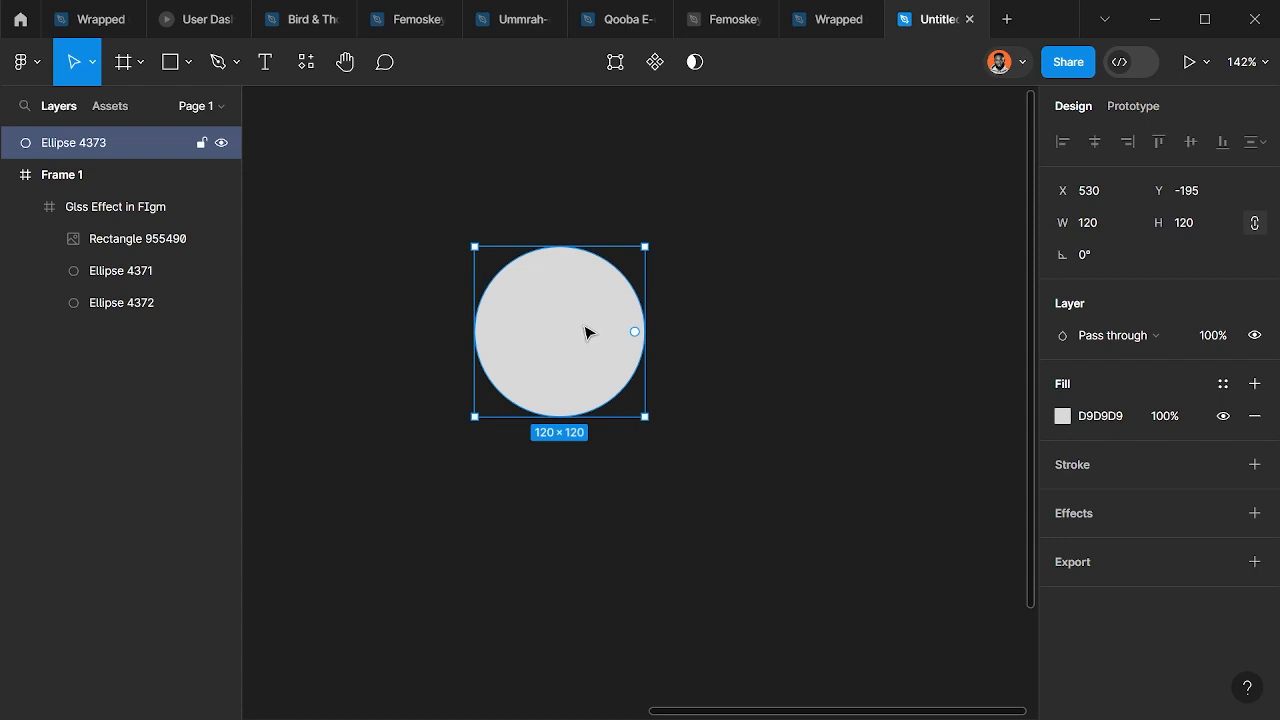
# - Duplicate the circle and place the copy diagonally below the original at X 650, Y 56
pyautogui.scroll(-3, 520, 292)
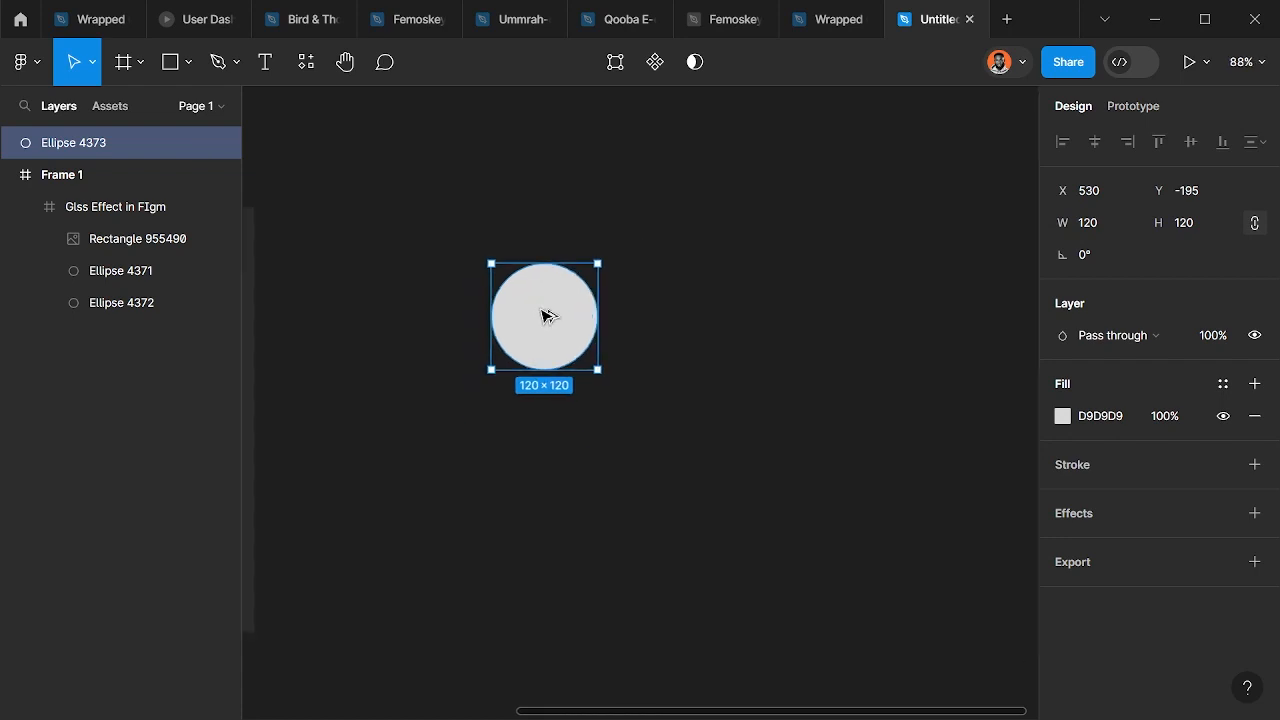
pyautogui.keyDown('alt'); pyautogui.moveTo(541, 316); pyautogui.dragTo(657, 538); pyautogui.keyUp('alt')
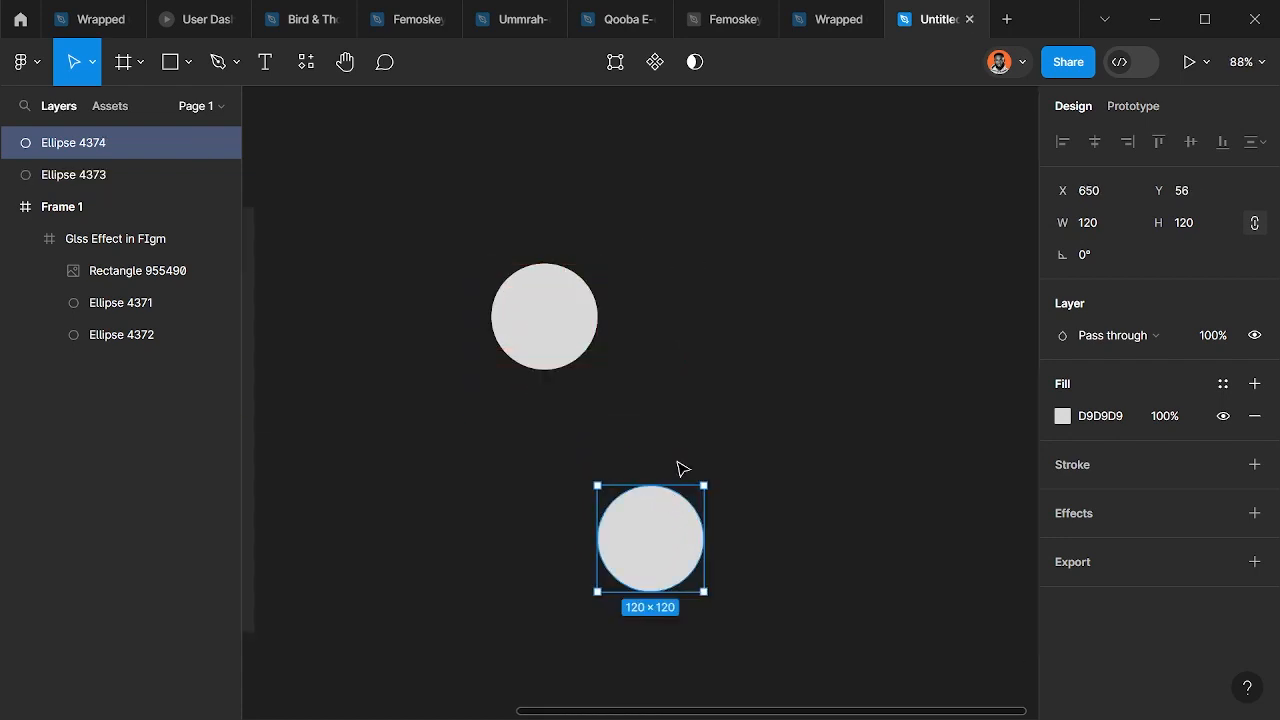
pyautogui.click(703, 360)
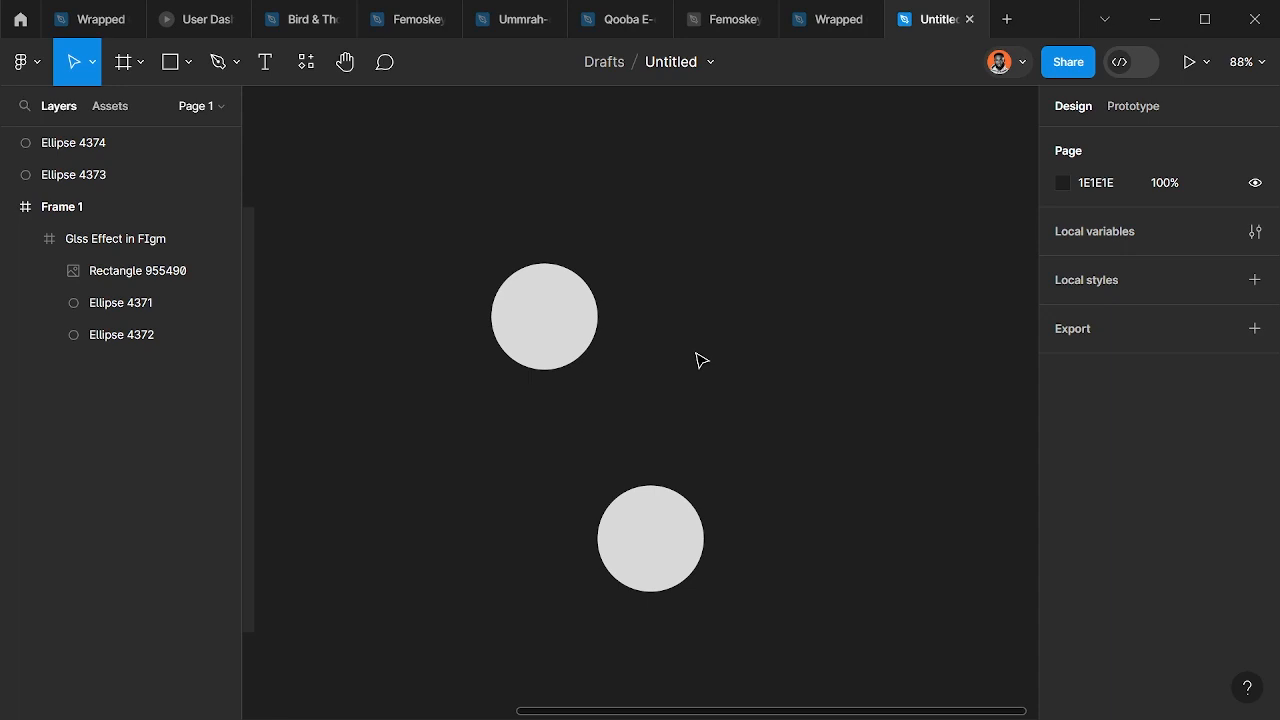
# - Draw a rectangle about 227 × 346 and position it over most of both circles, with its upper edge aligned to the upper circle
pyautogui.press('r')
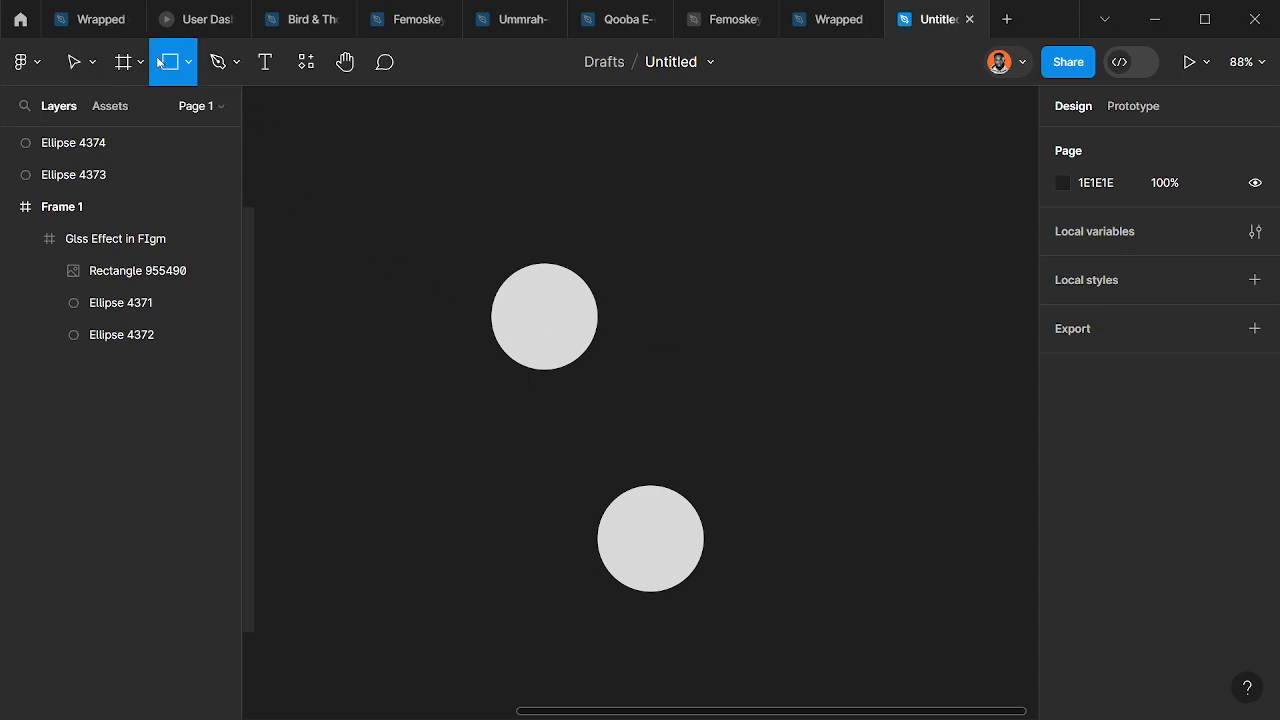
pyautogui.click(188, 66)
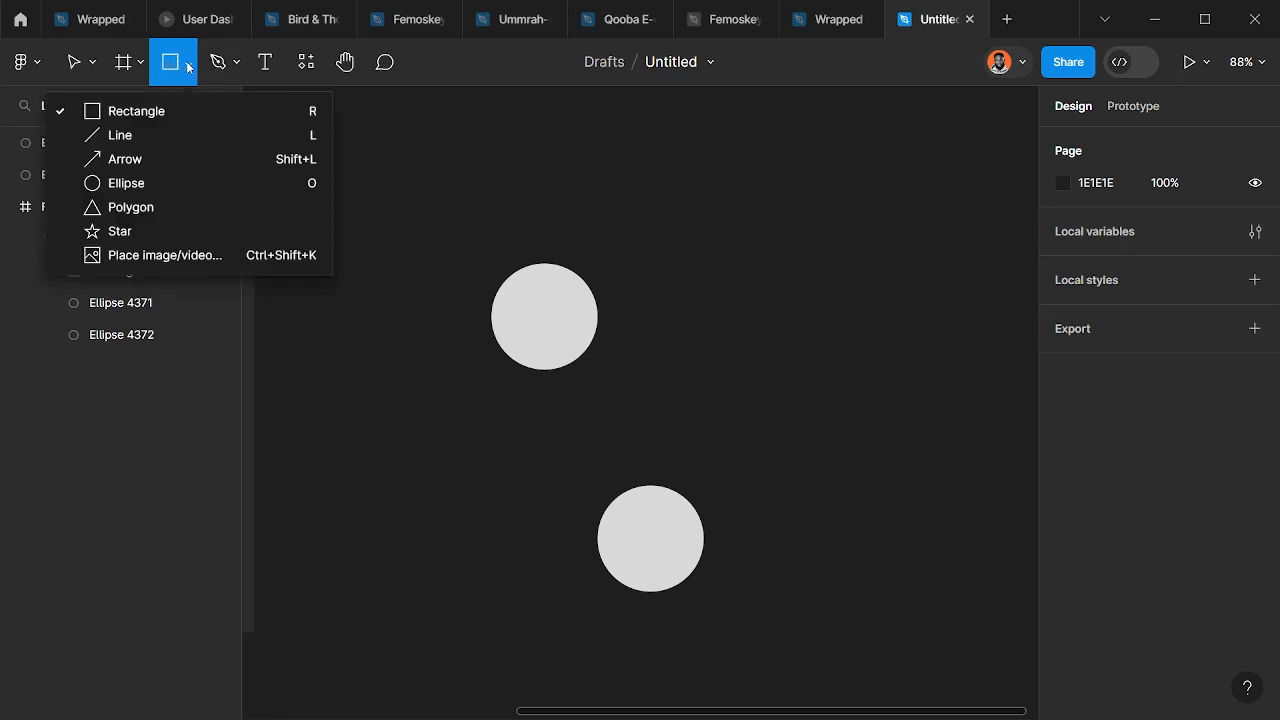
pyautogui.click(173, 115)
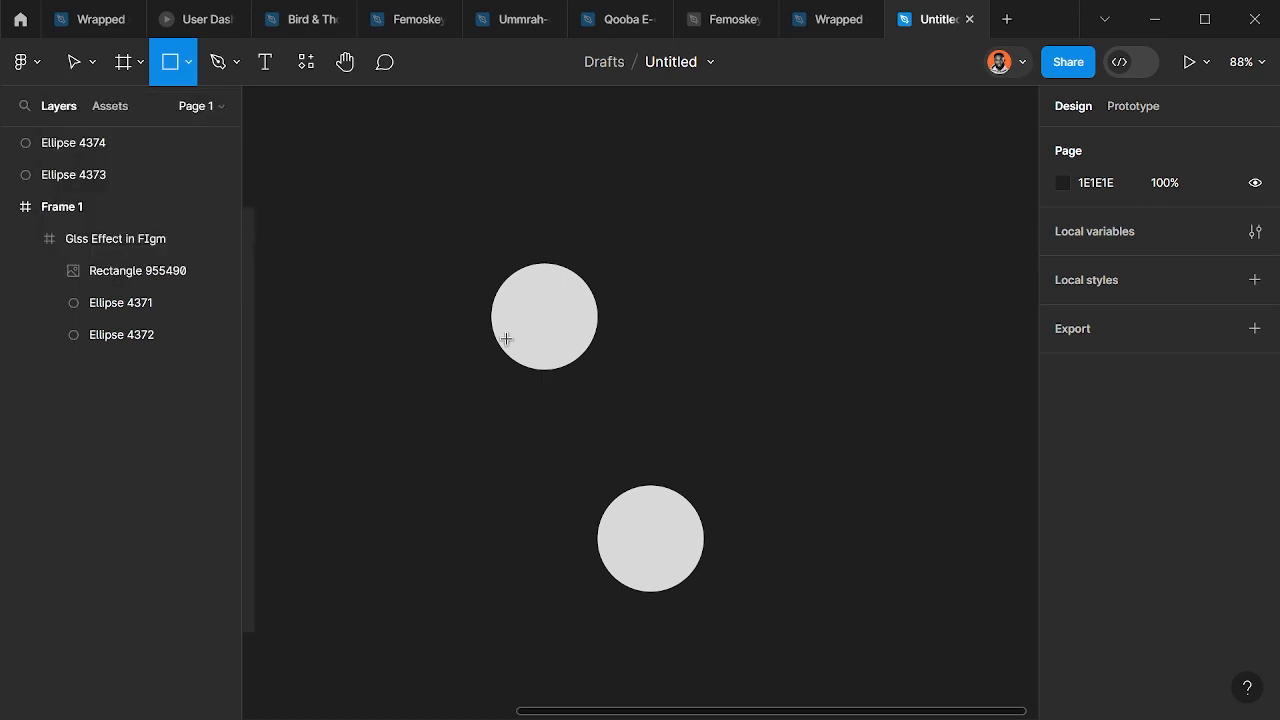
pyautogui.moveTo(482, 317)
pyautogui.mouseDown()
pyautogui.moveTo(680, 548)
pyautogui.moveTo(728, 565)
pyautogui.moveTo(685, 615)
pyautogui.mouseUp()
pyautogui.moveTo(618, 507); pyautogui.dragTo(639, 473)
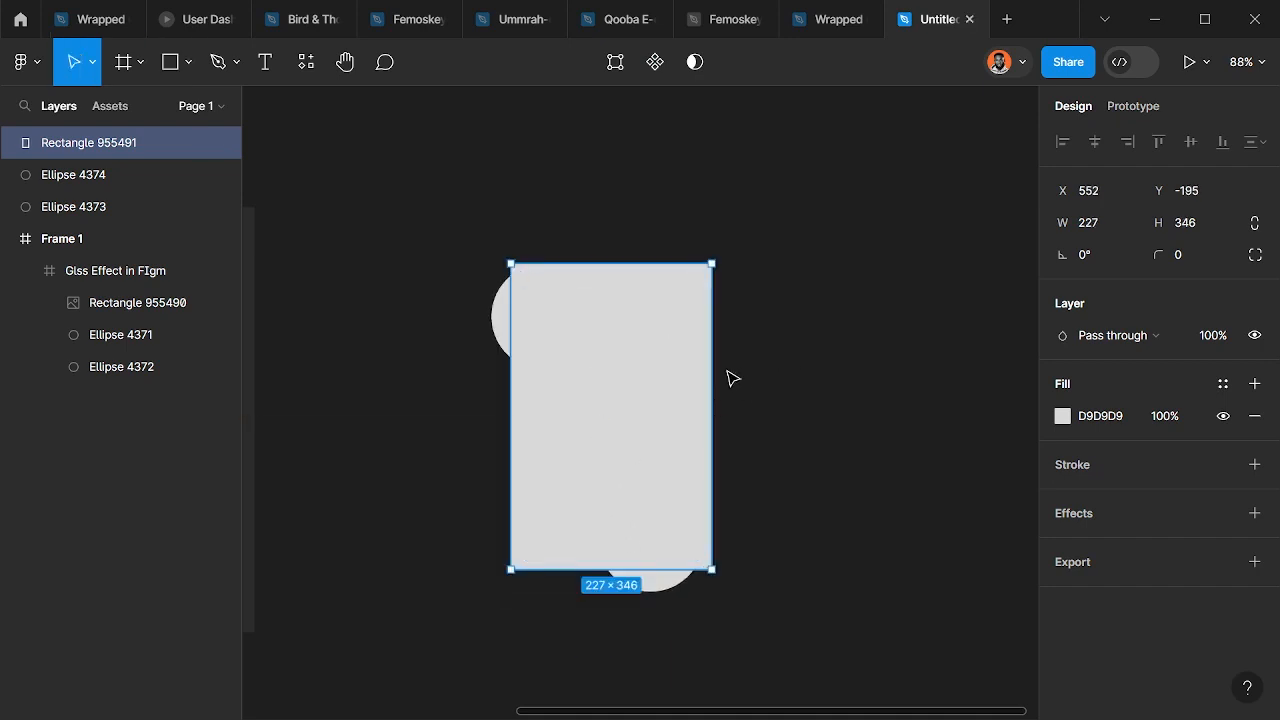
# - Fill both new circles with the yellow document color FEC453
pyautogui.click(497, 331)
pyautogui.keyDown('shift'); pyautogui.click(665, 587); pyautogui.keyUp('shift')
pyautogui.click(1062, 496)
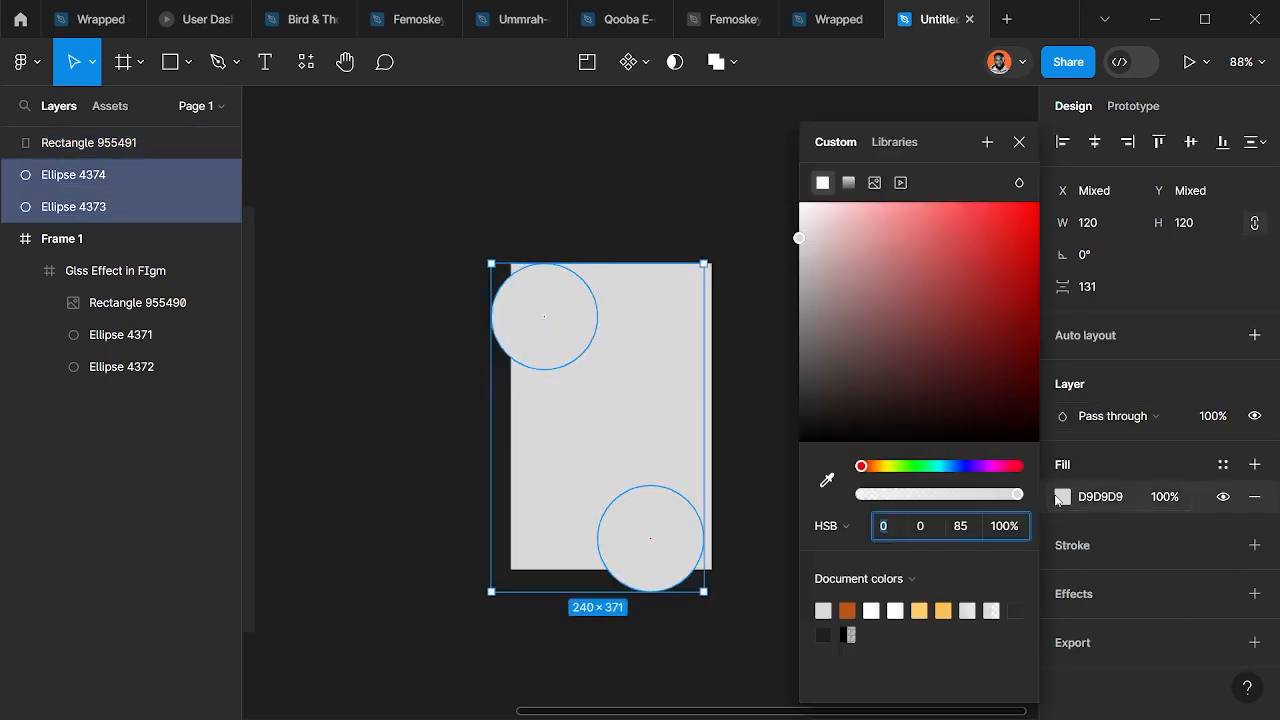
pyautogui.click(943, 608)
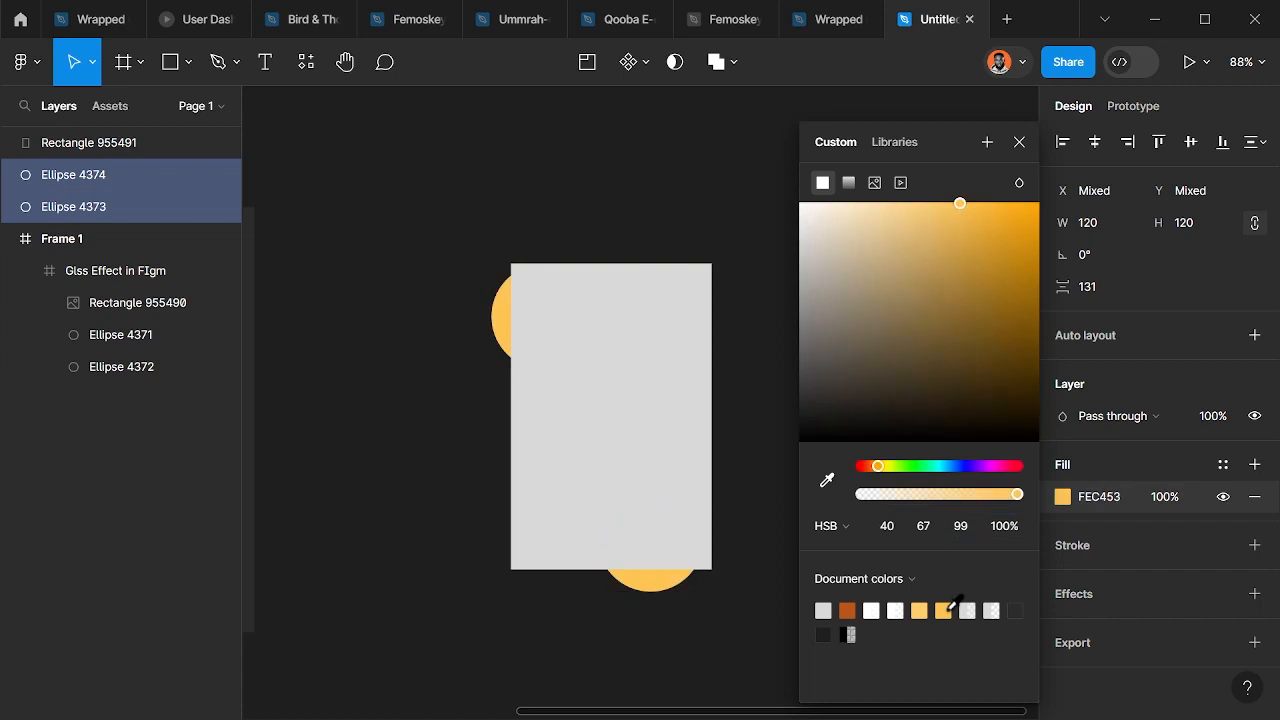
pyautogui.click(764, 622)
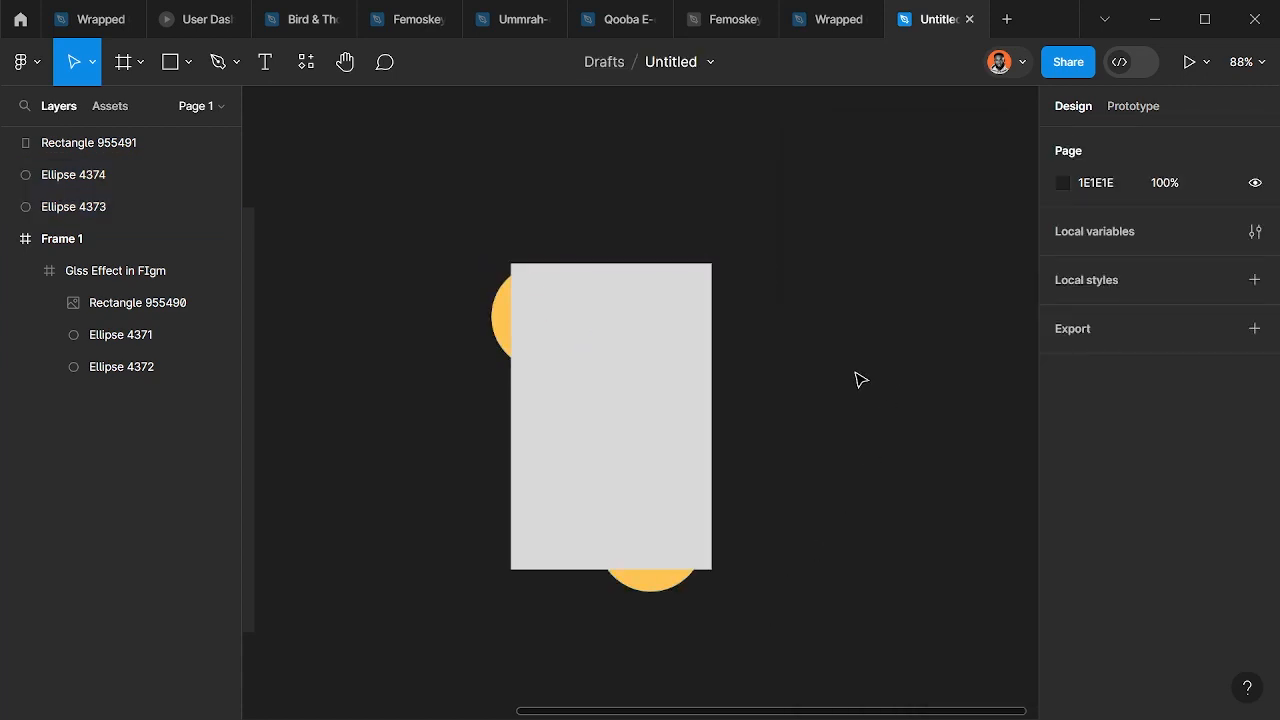
# - Select the new rectangle covering the circles and collapse Frame 1 in the layer list
pyautogui.click(621, 410)
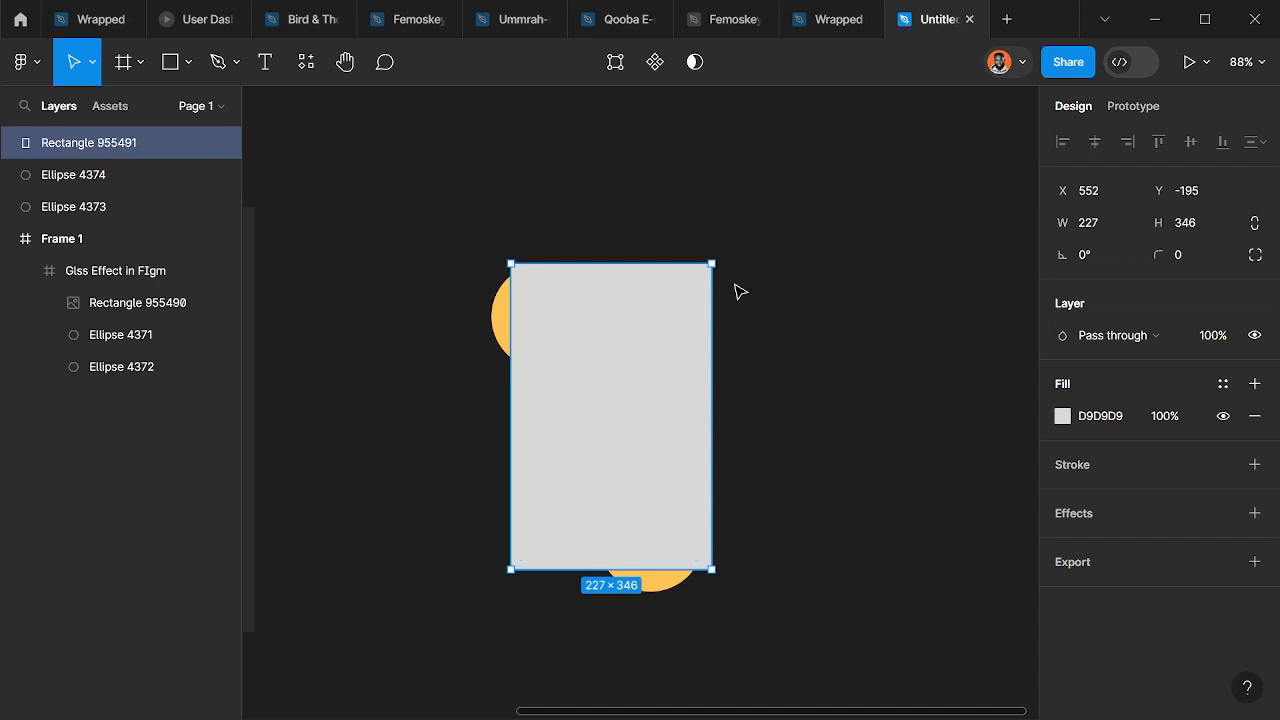
pyautogui.click(497, 337)
pyautogui.click(523, 337)
pyautogui.click(221, 144)
pyautogui.hotkey('ctrl', 'shift', 'h')
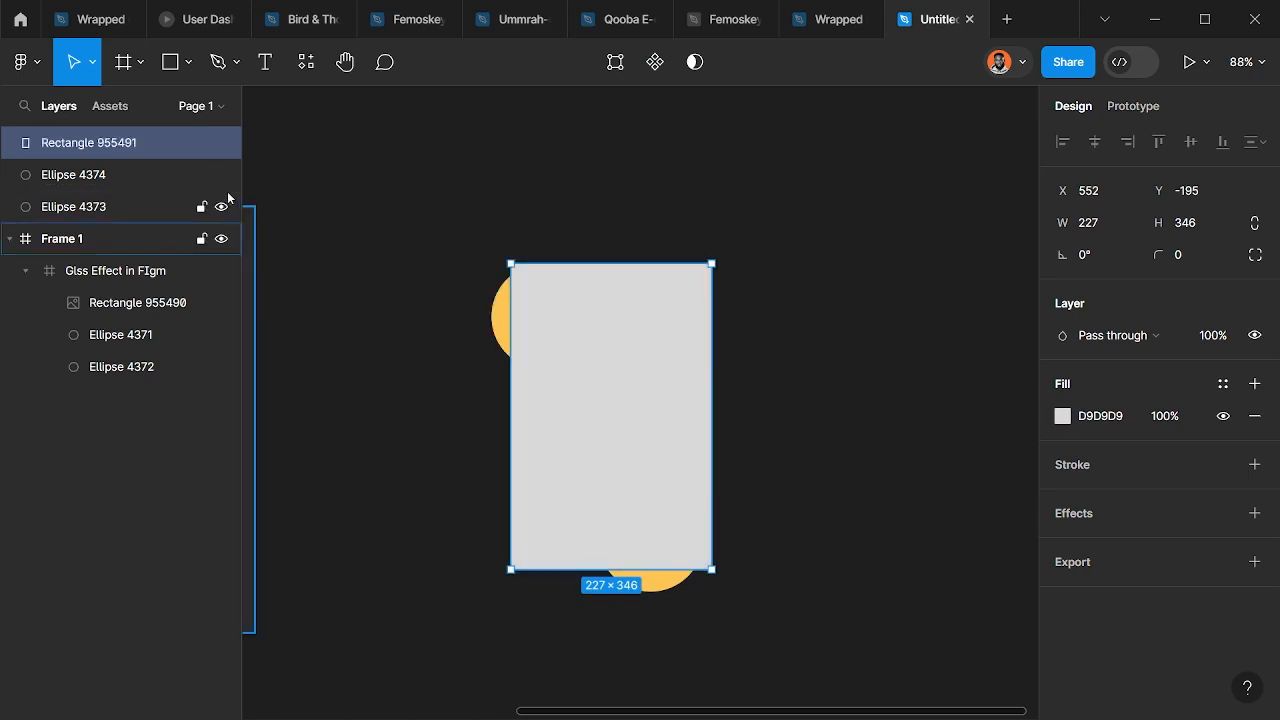
pyautogui.click(11, 240)
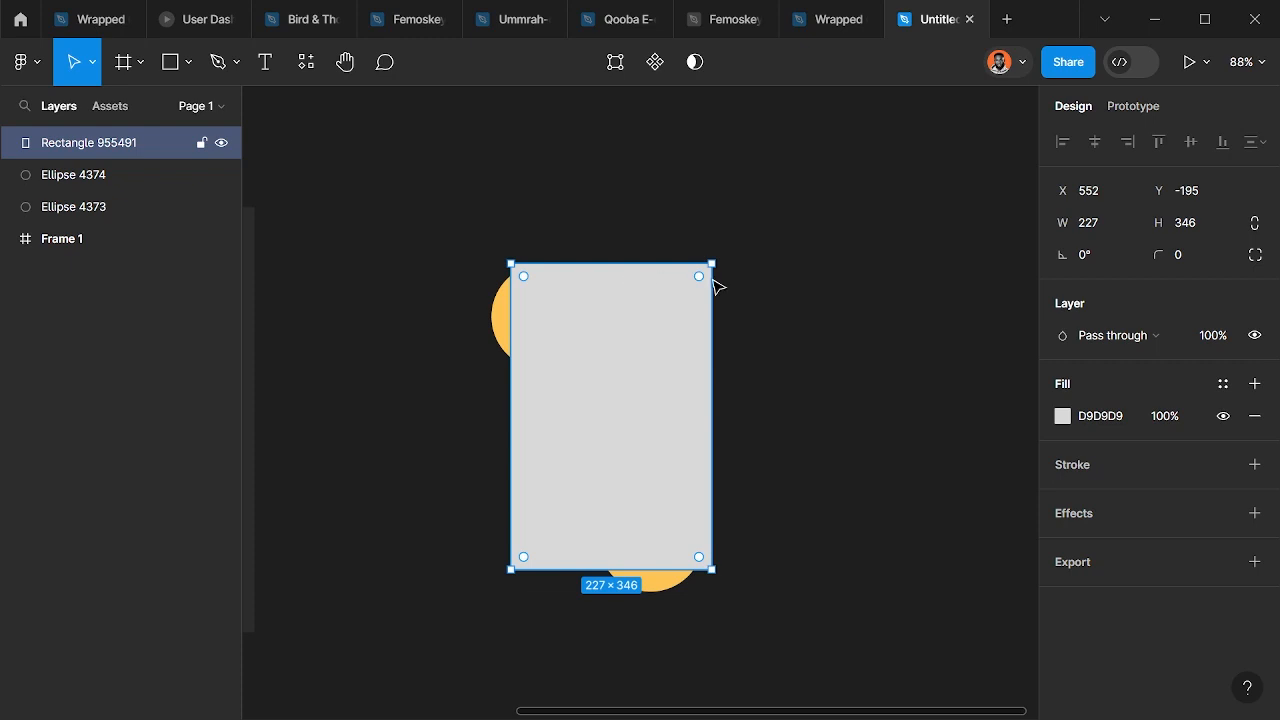
# - Change the rectangle's fill to a linear gradient after trying the image and video fill types
pyautogui.click(1062, 416)
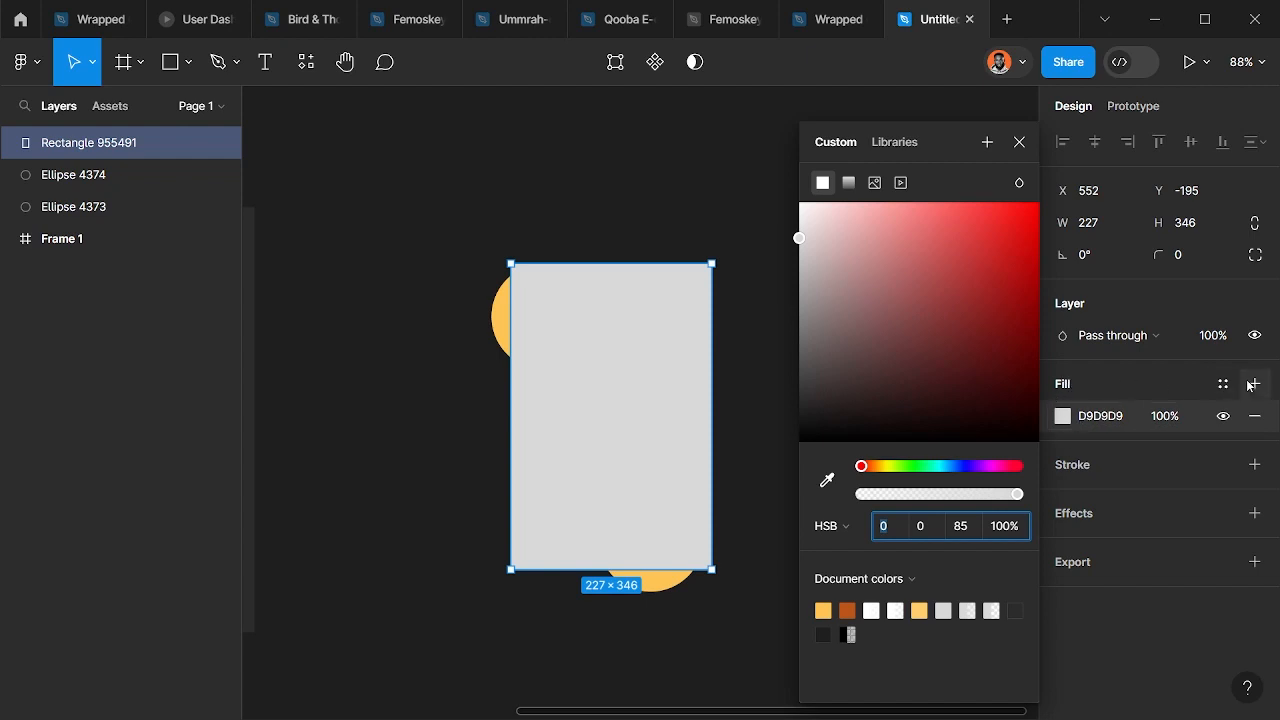
pyautogui.click(848, 183)
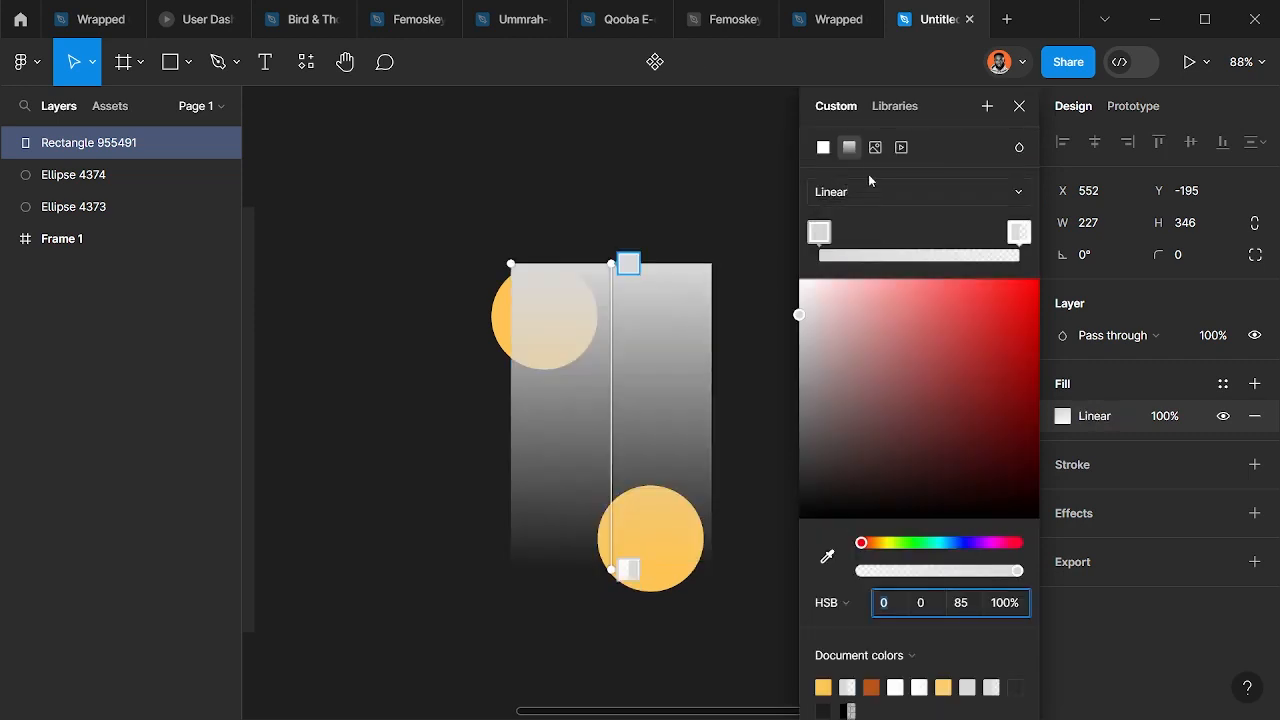
pyautogui.click(876, 148)
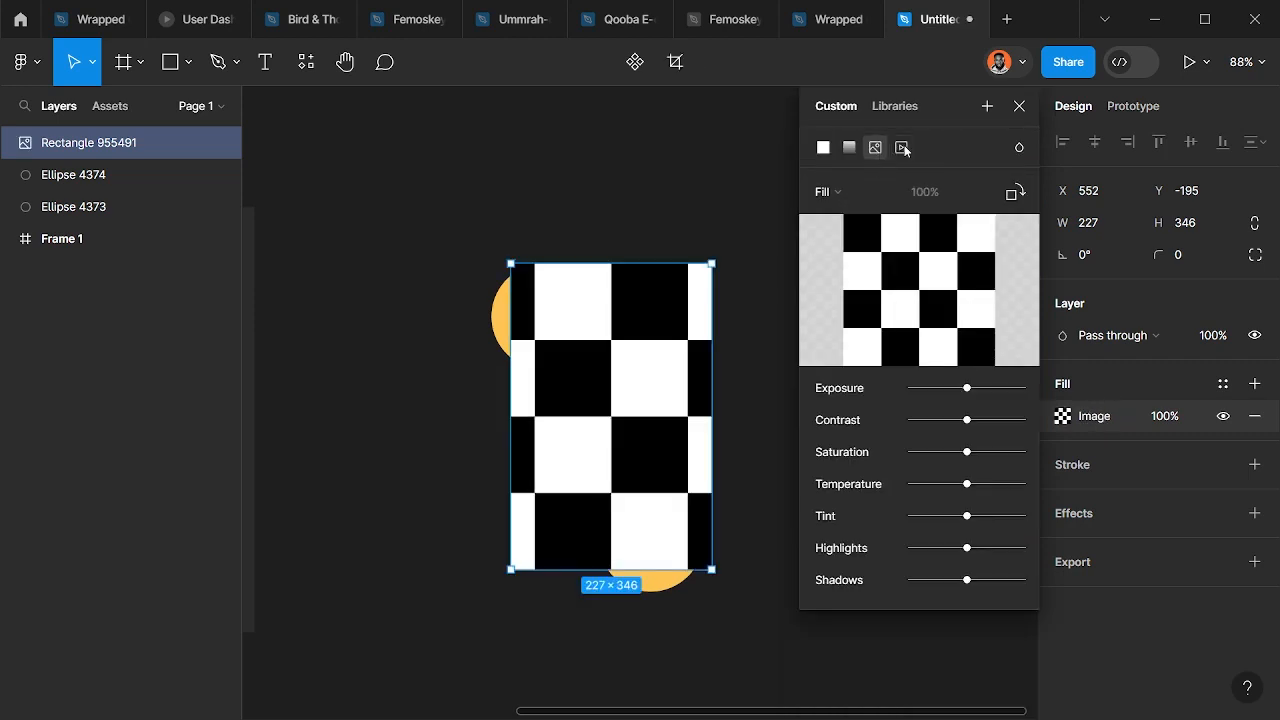
pyautogui.click(903, 148)
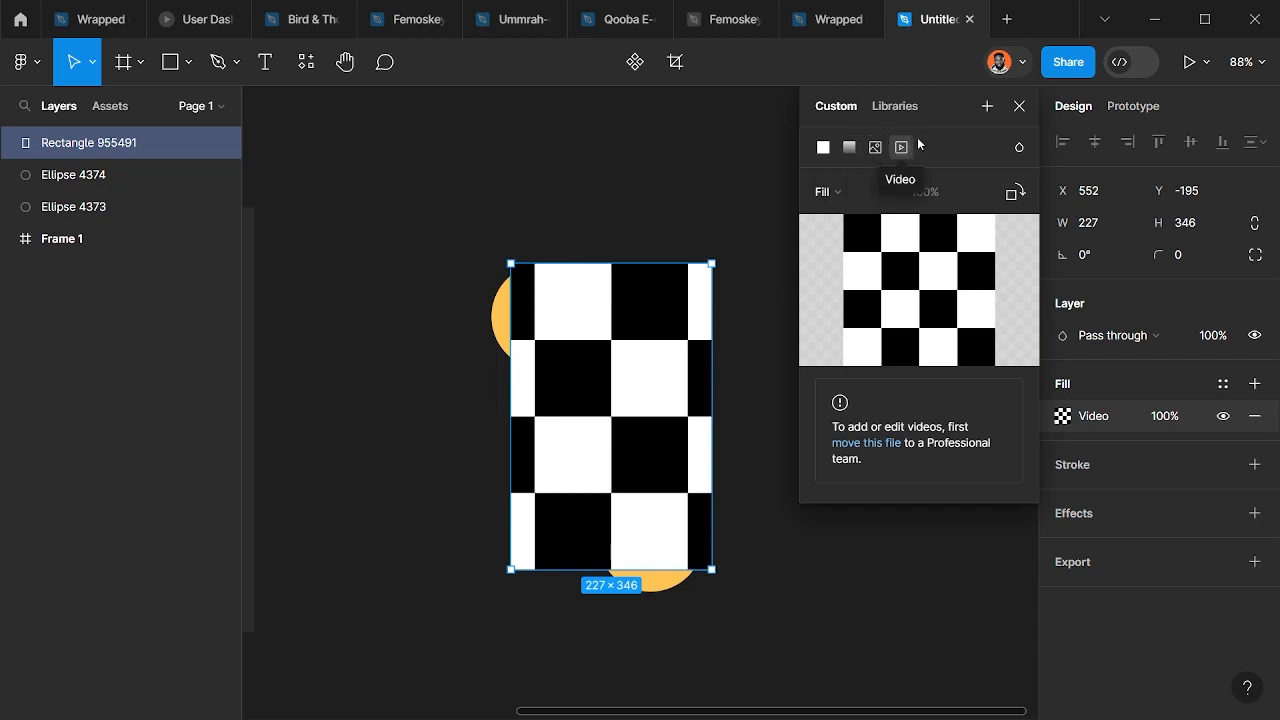
pyautogui.click(855, 153)
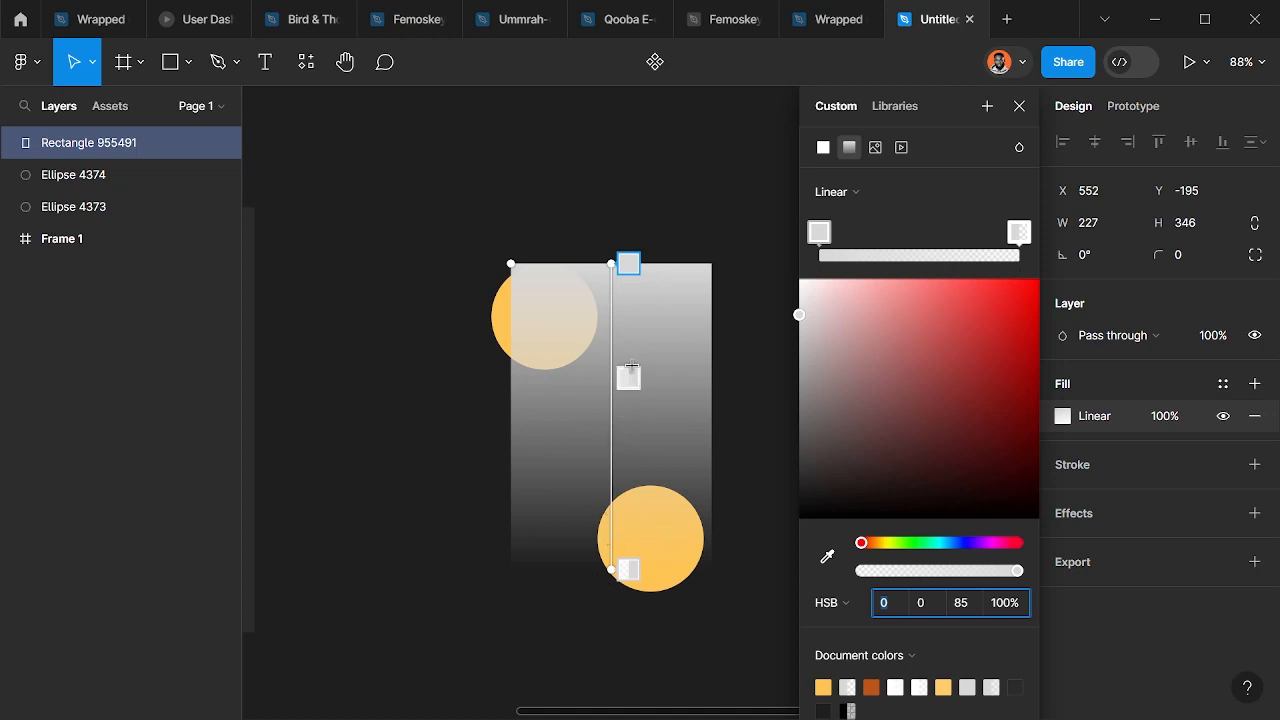
# - Angle the rectangle's gradient diagonally, starting just above its upper-left corner and ending just past its lower-right corner
pyautogui.moveTo(613, 262); pyautogui.dragTo(711, 241)
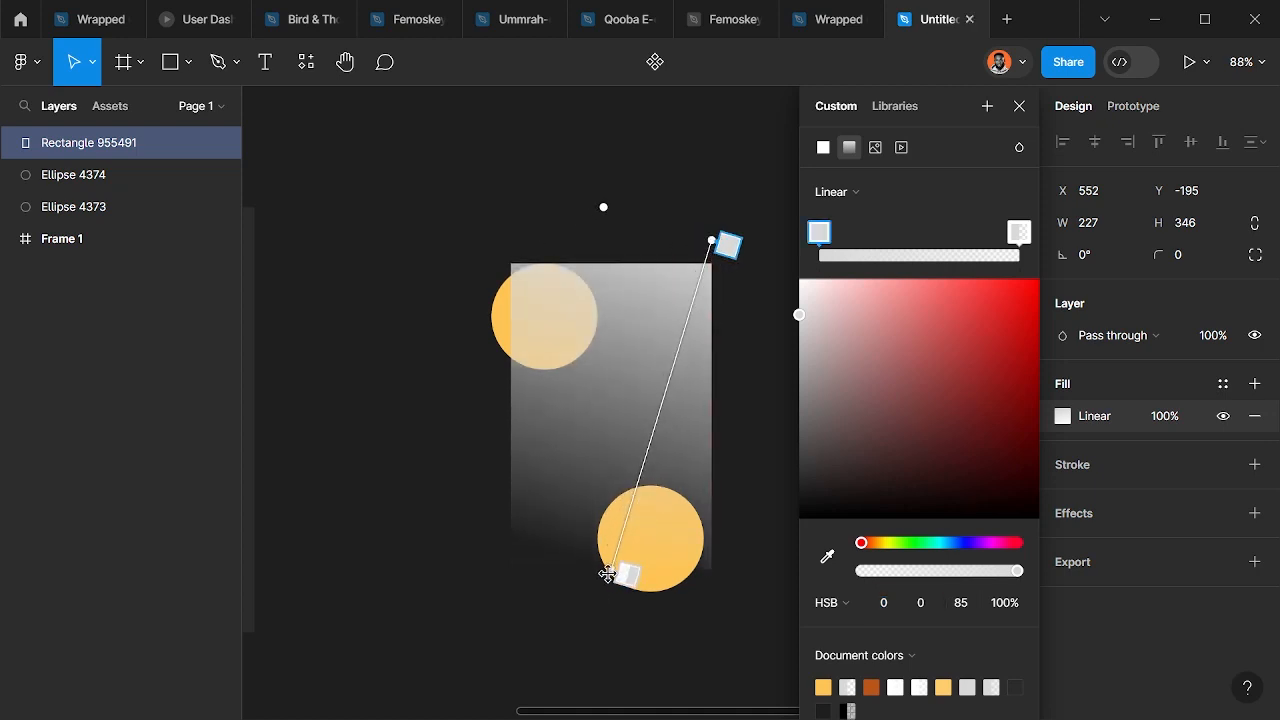
pyautogui.moveTo(591, 566); pyautogui.dragTo(474, 572)
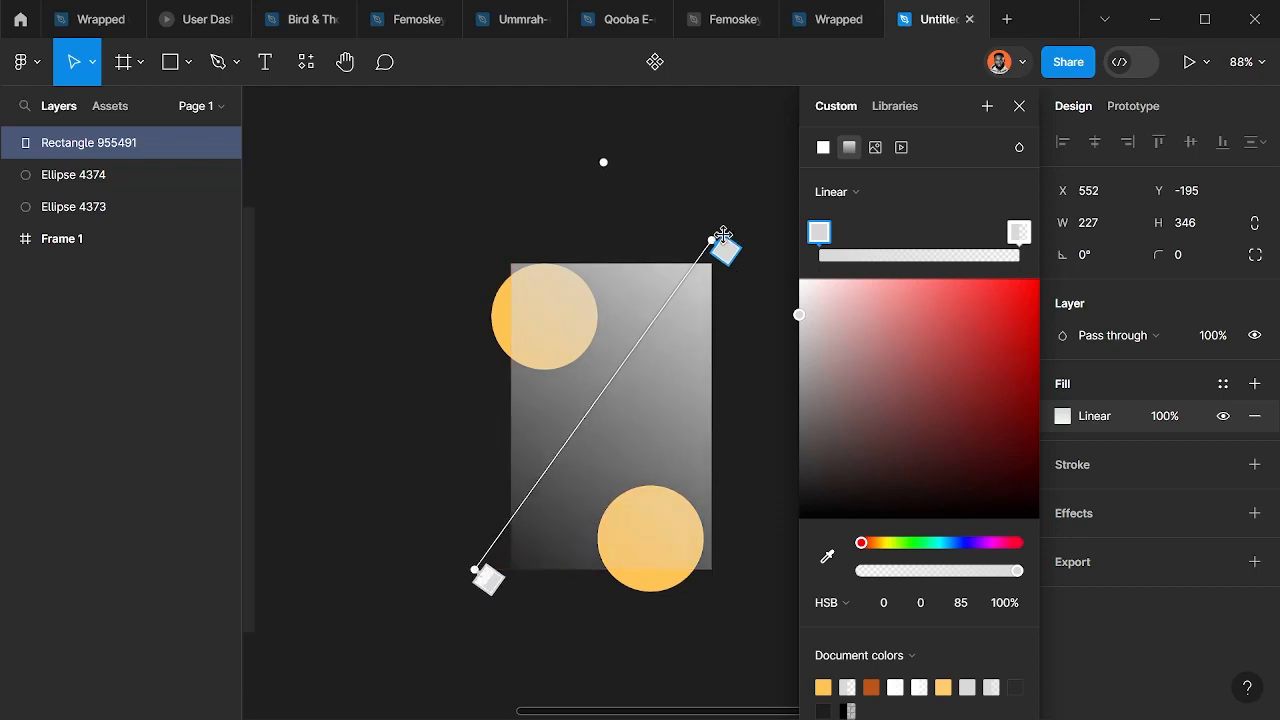
pyautogui.moveTo(708, 240); pyautogui.dragTo(562, 246)
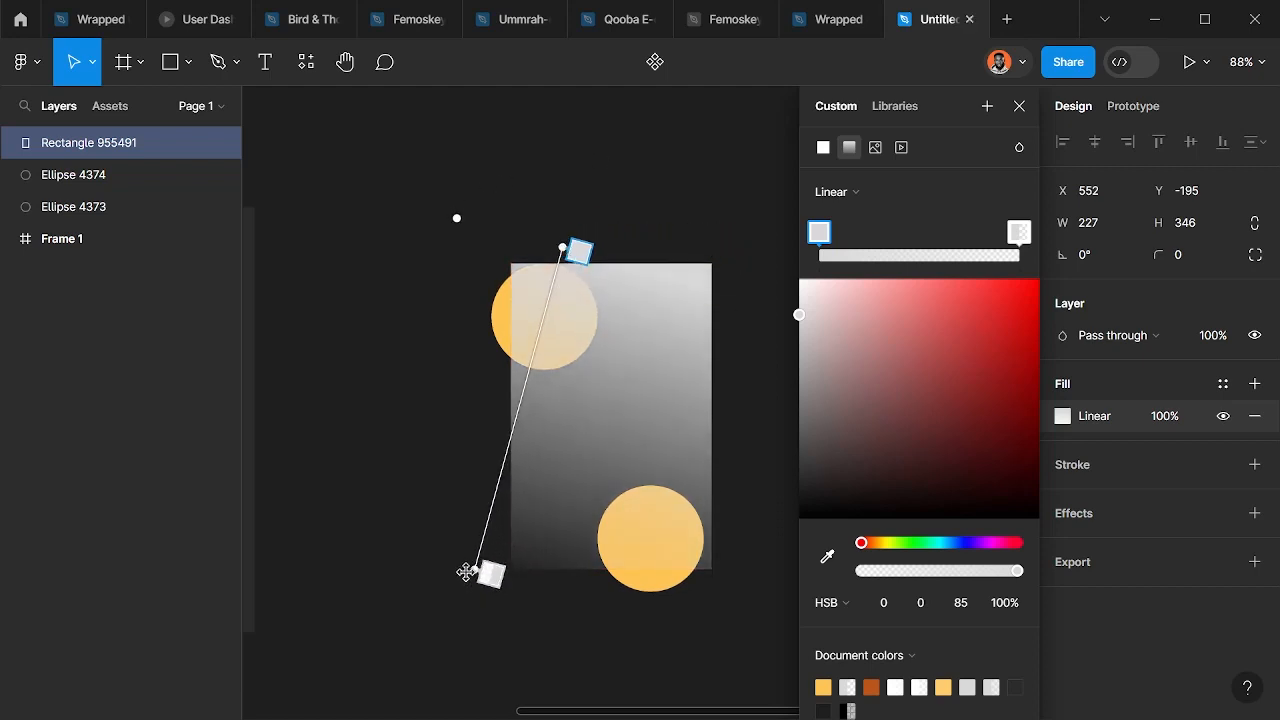
pyautogui.moveTo(472, 569); pyautogui.dragTo(720, 605)
pyautogui.moveTo(564, 245); pyautogui.dragTo(530, 233)
# - Try a blue of HSB 216, 83, 91 on the gradient's first stop
pyautogui.moveTo(965, 125); pyautogui.dragTo(938, 98)
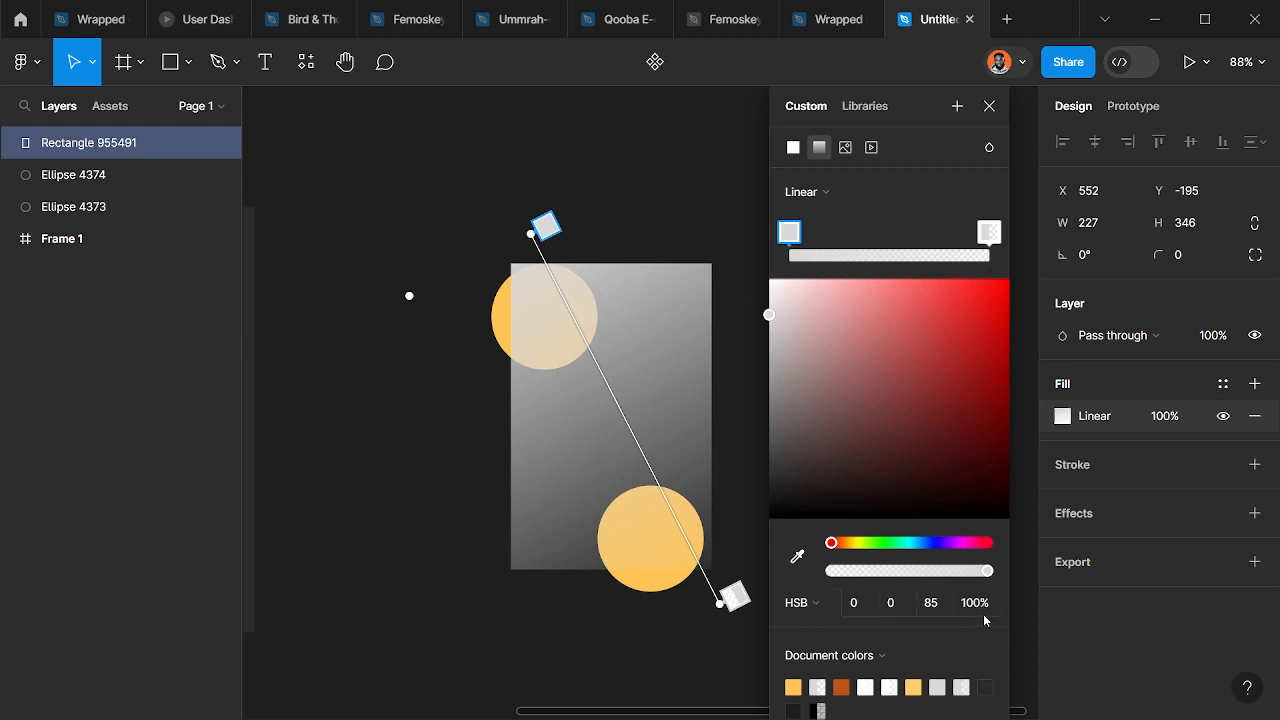
pyautogui.moveTo(841, 549); pyautogui.dragTo(924, 543)
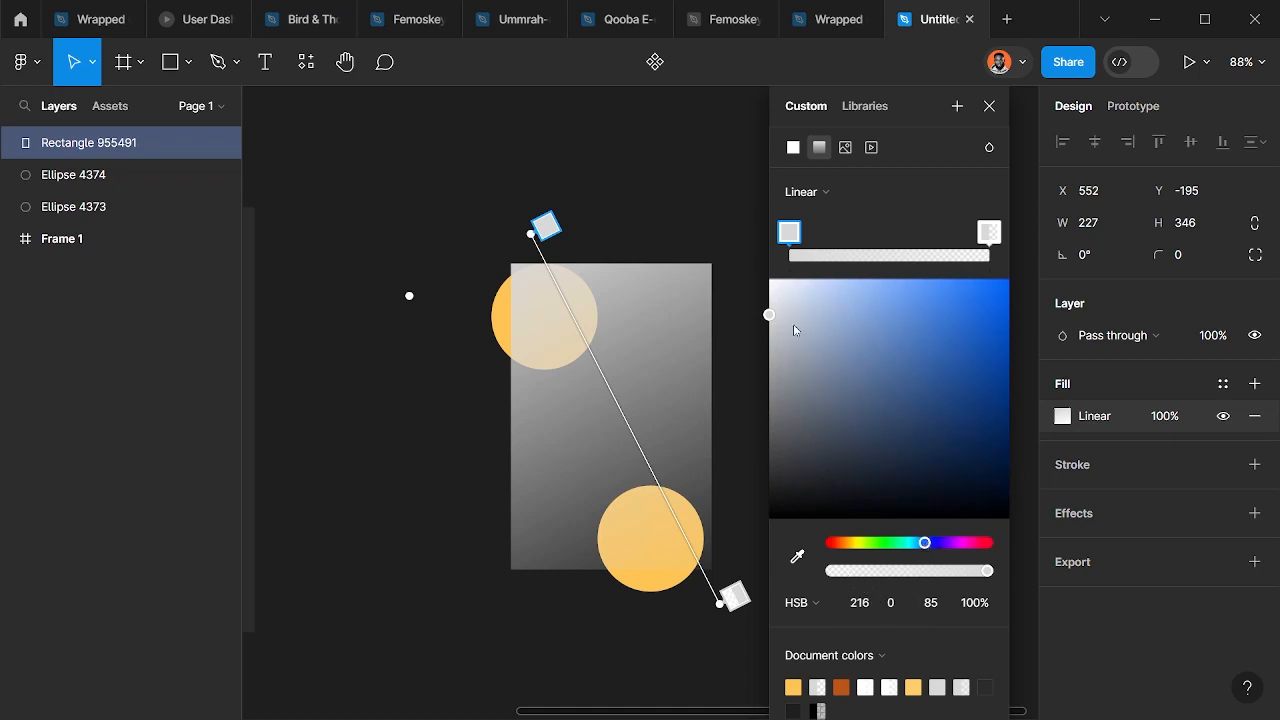
pyautogui.moveTo(793, 330); pyautogui.dragTo(969, 304)
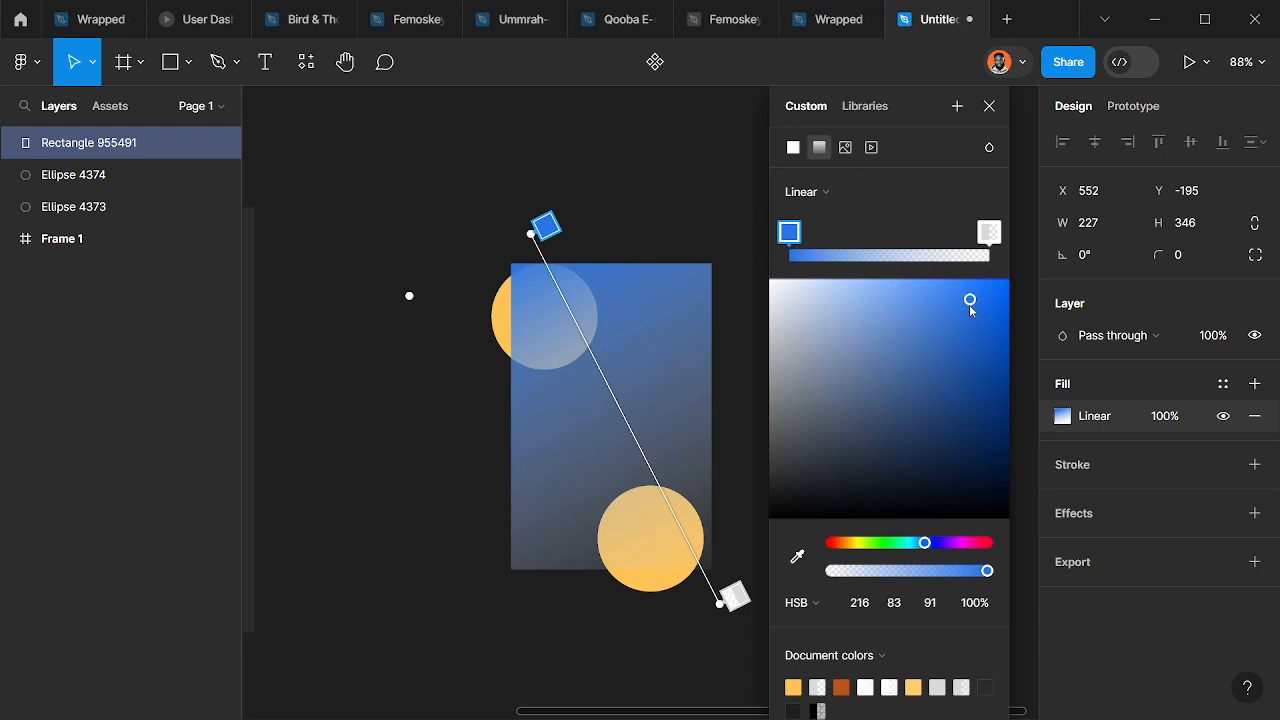
# - Set both the end and start stops of the rectangle's gradient to white
pyautogui.click(987, 233)
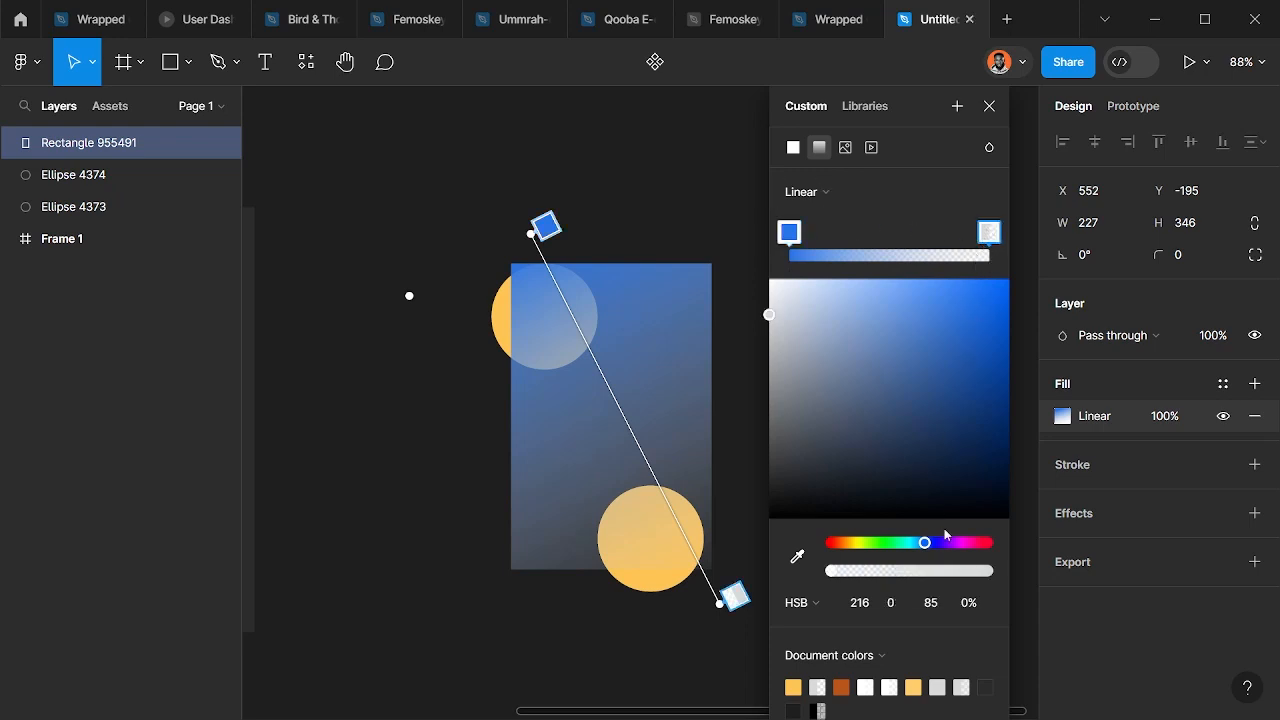
pyautogui.moveTo(927, 544); pyautogui.dragTo(935, 544)
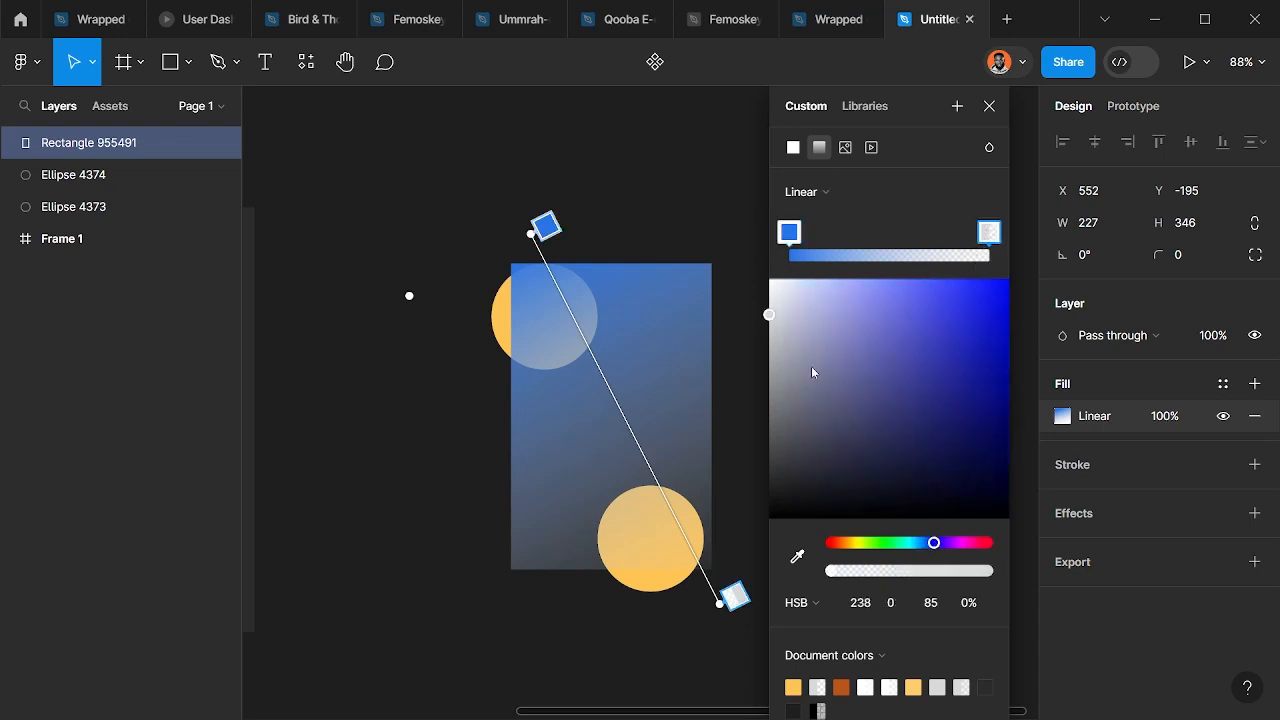
pyautogui.moveTo(766, 311); pyautogui.dragTo(739, 264)
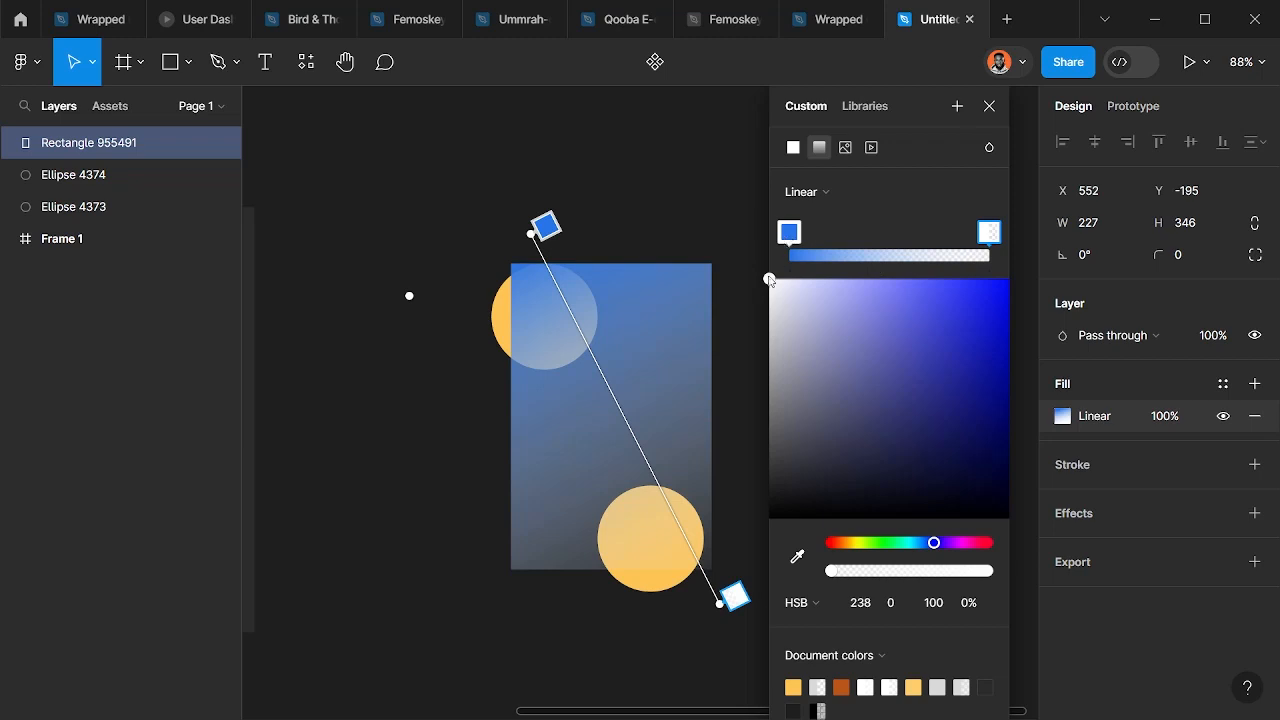
pyautogui.click(790, 232)
pyautogui.moveTo(969, 297); pyautogui.dragTo(723, 276)
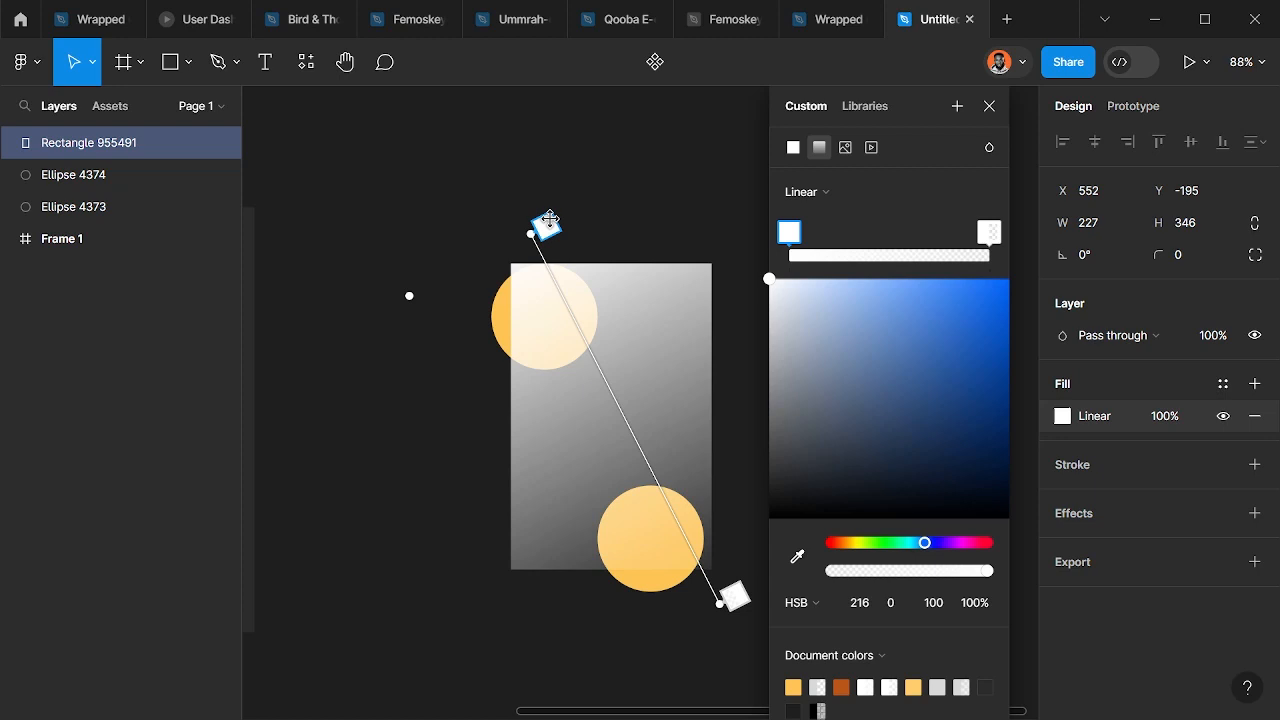
# - Set the opacity of the gradient's first stop to 40%, and raise it to 78%
pyautogui.click(975, 603)
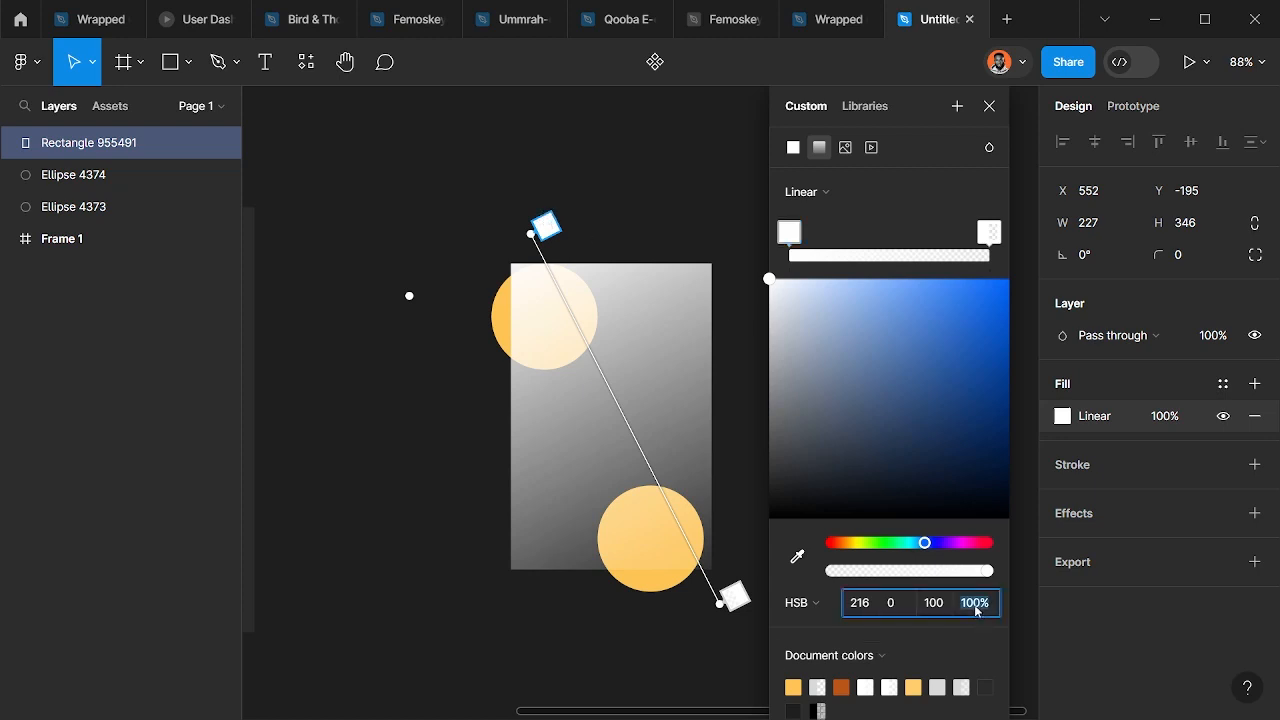
pyautogui.write('40')
pyautogui.press('Return')
pyautogui.moveTo(893, 571); pyautogui.dragTo(957, 582)
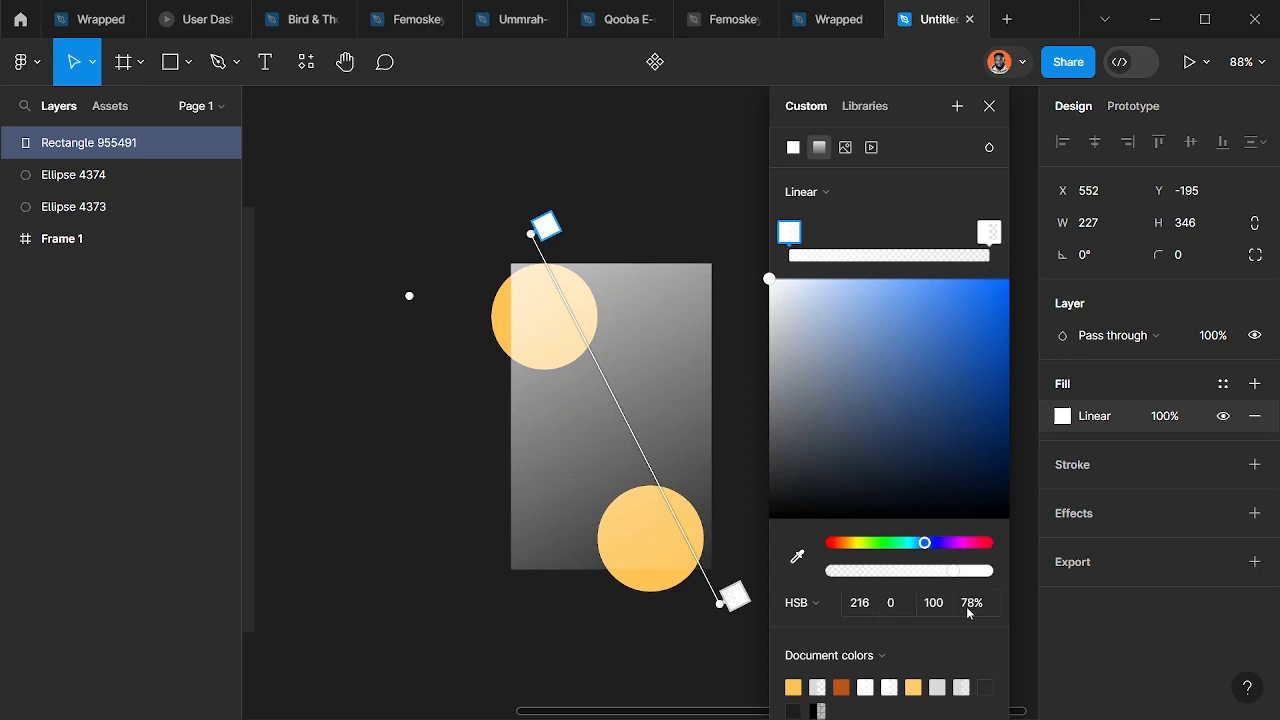
# - Set the opacity of the rectangle gradient's first stop to 40% and its last stop to 10%
pyautogui.click(970, 607)
pyautogui.write('40')
pyautogui.press('Return')
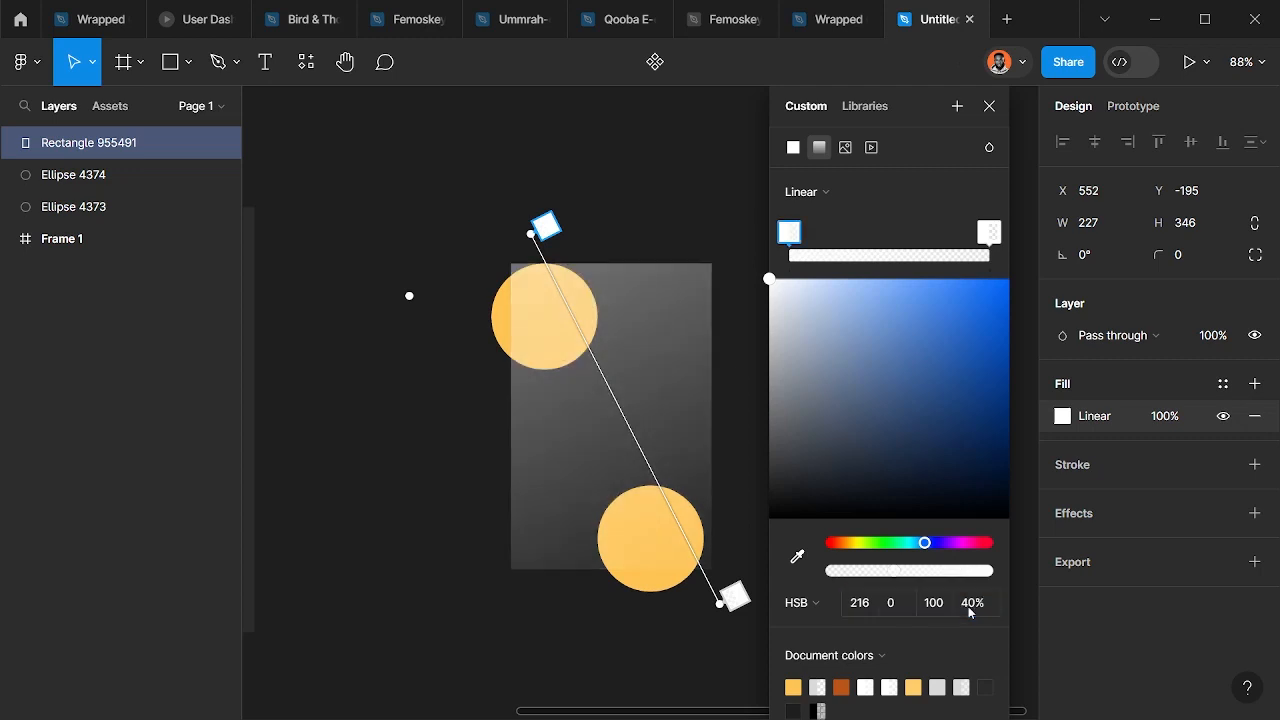
pyautogui.click(733, 598)
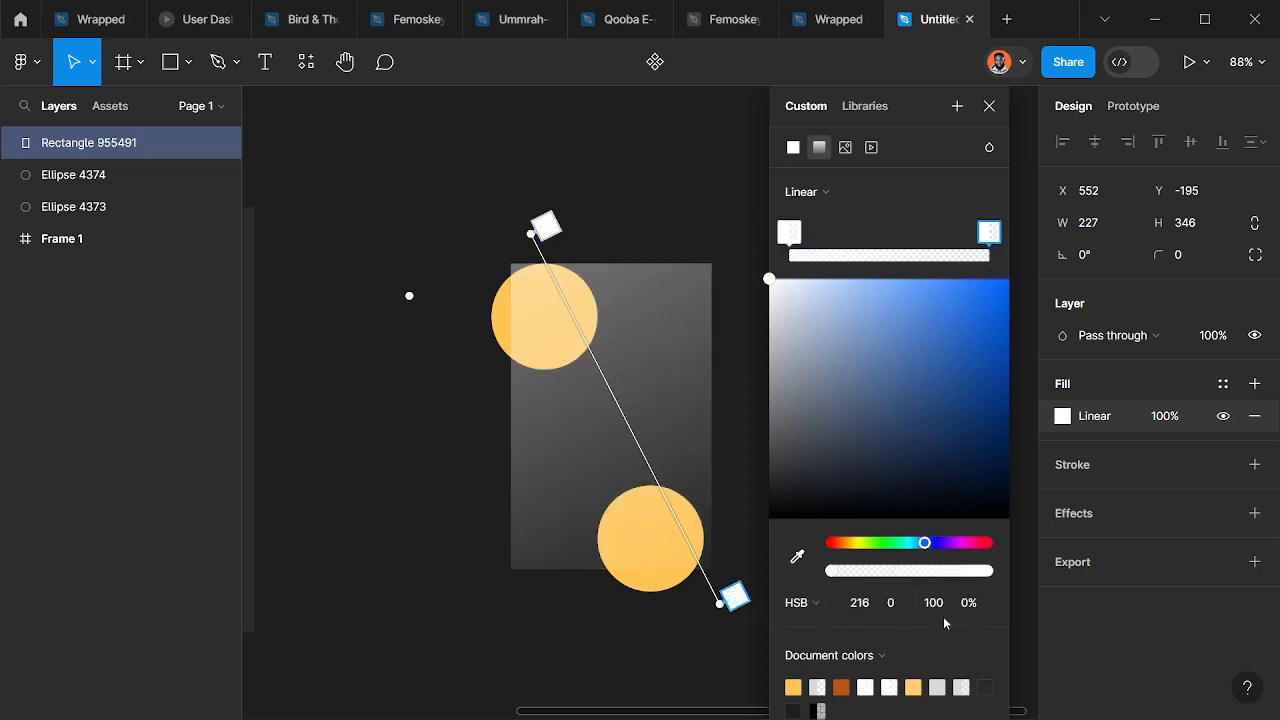
pyautogui.click(978, 610)
pyautogui.doubleClick(981, 612)
pyautogui.write('10')
pyautogui.press('Return')
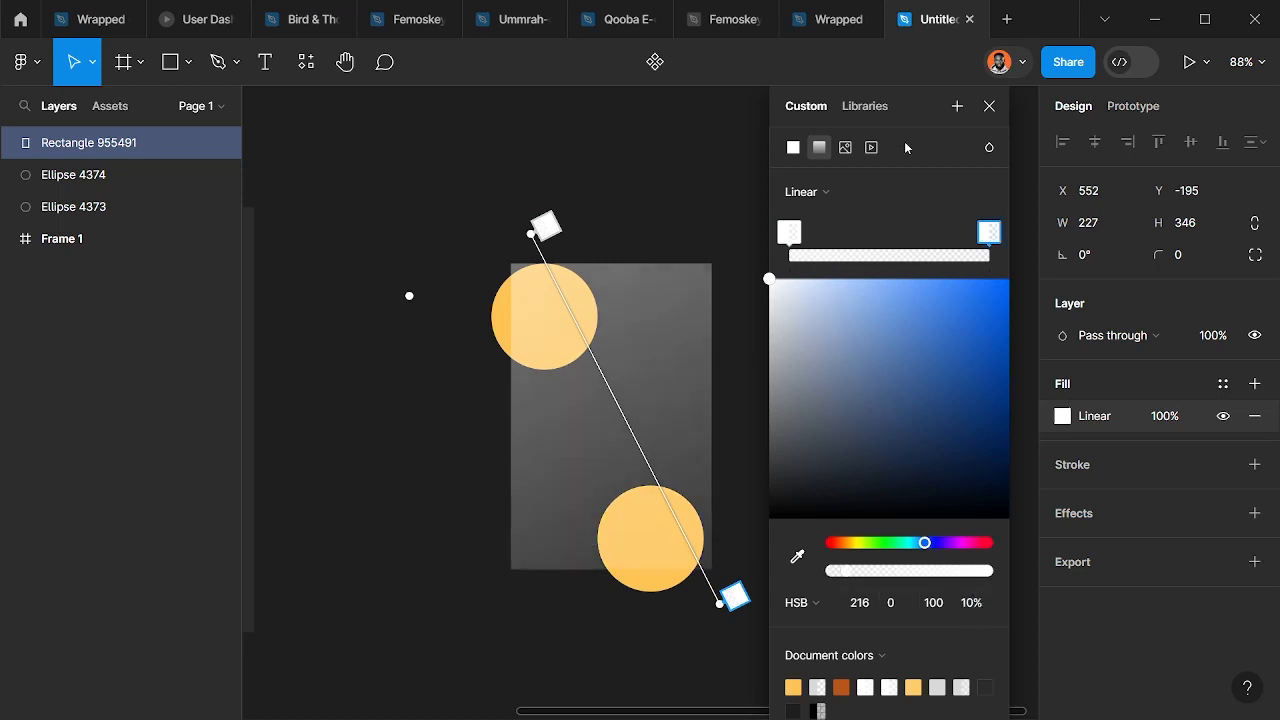
pyautogui.click(989, 106)
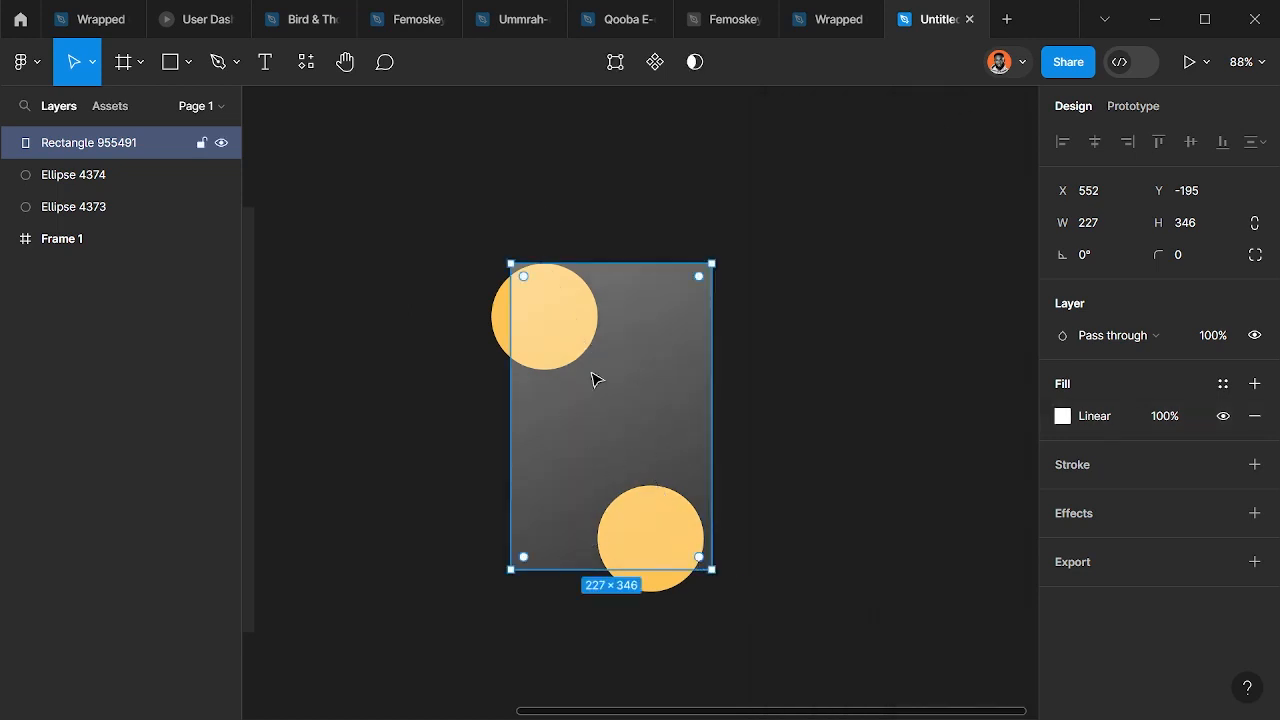
# - Move the gradient rectangle clear of both circles, to about X 832, Y -248
pyautogui.keyDown('ctrl'); pyautogui.scroll(2, 721, 525); pyautogui.keyUp('ctrl')
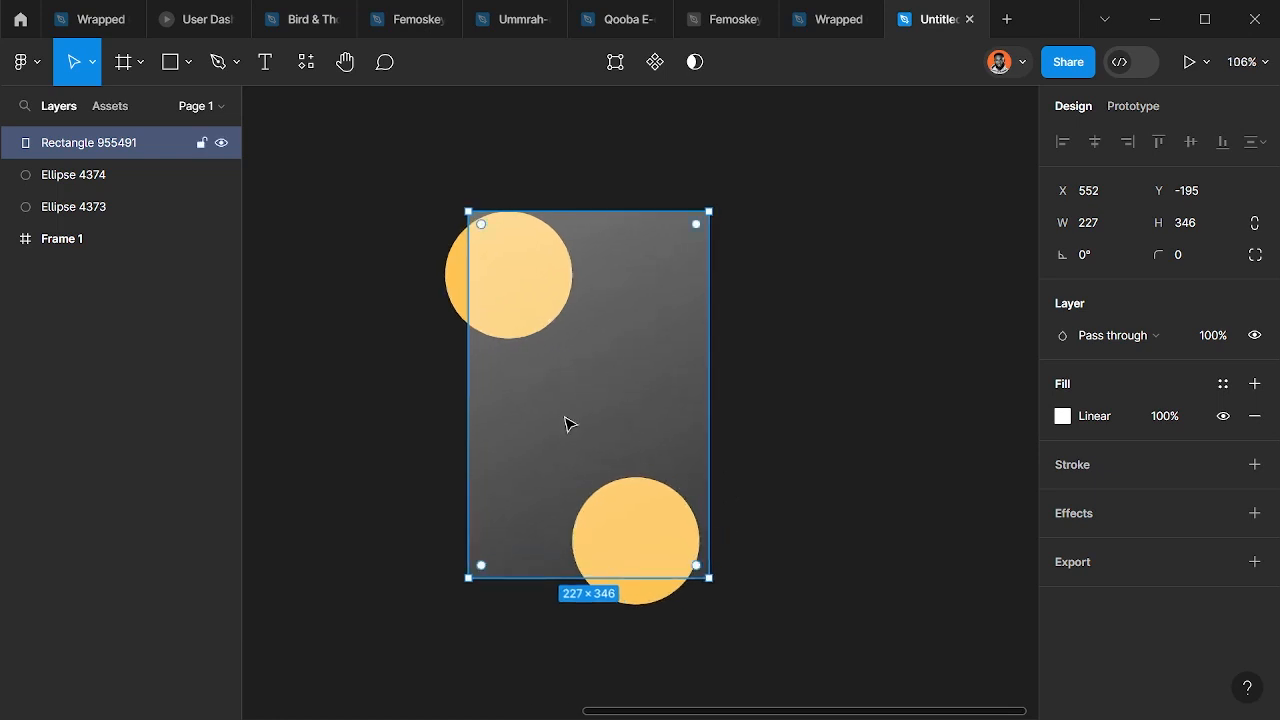
pyautogui.moveTo(565, 419); pyautogui.dragTo(825, 423)
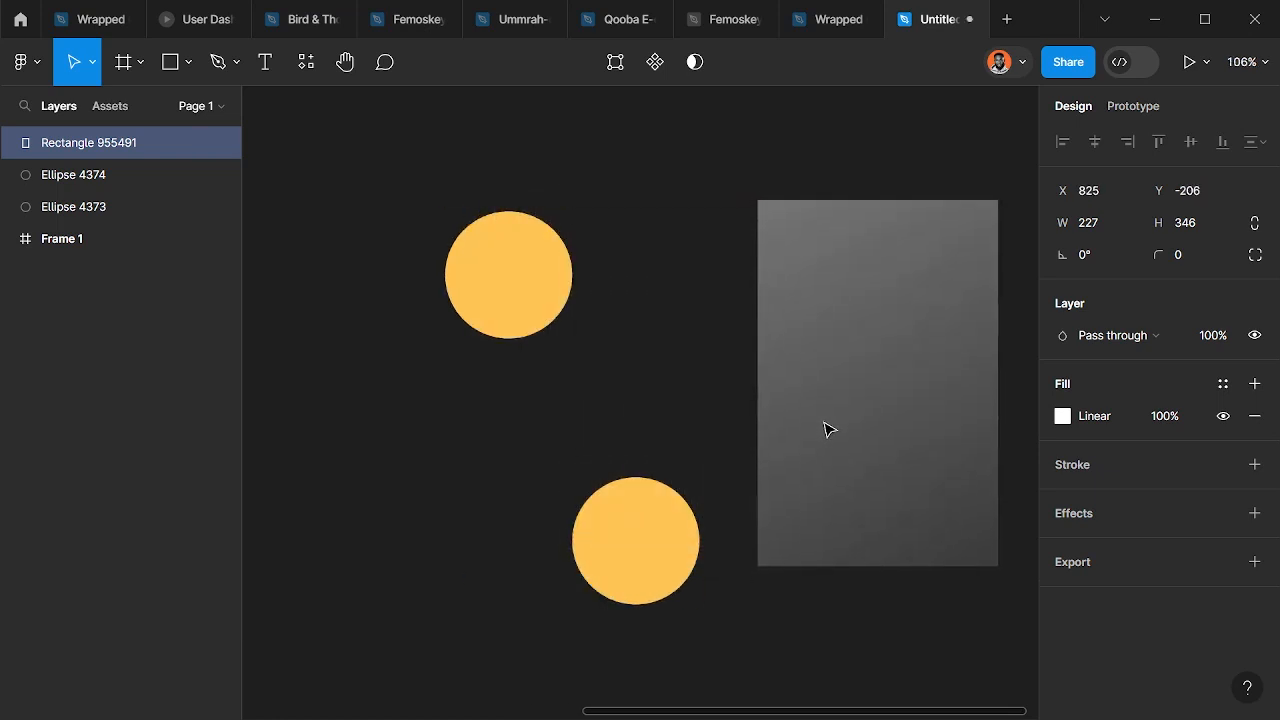
pyautogui.moveTo(920, 386); pyautogui.dragTo(925, 373)
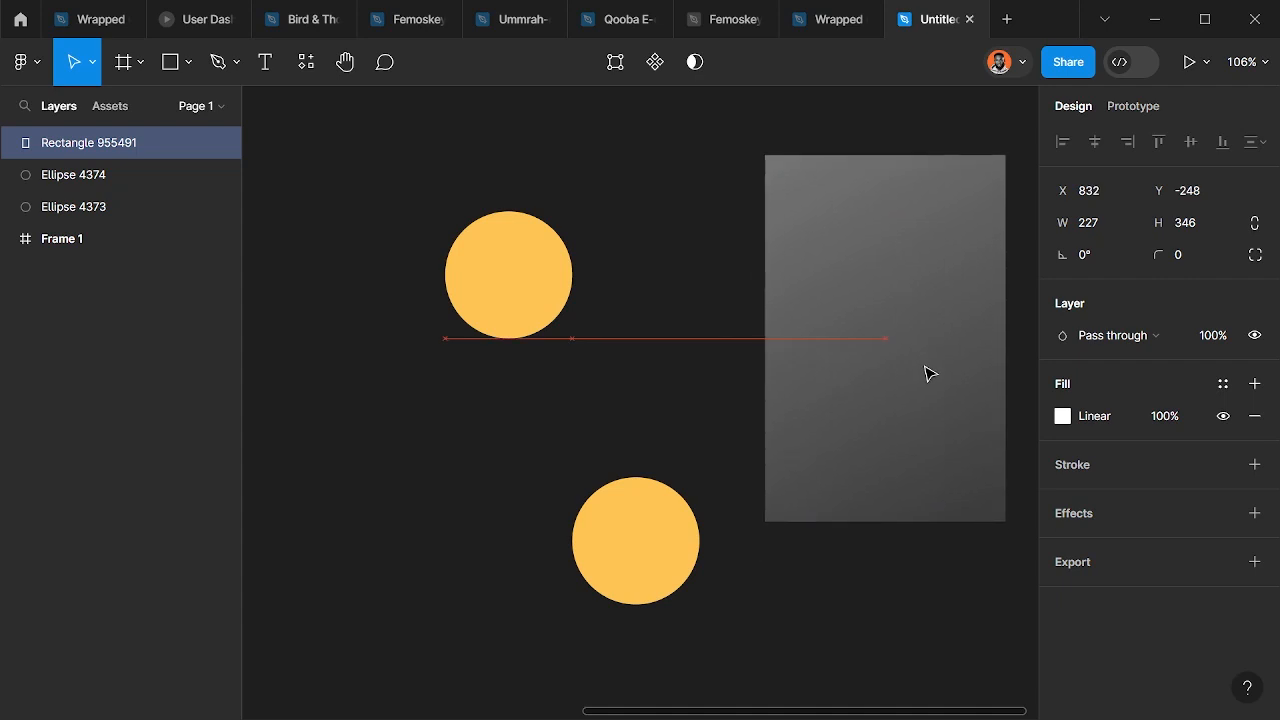
# - Change the upper circle's fill to a radial gradient and shift the gradient's centre up near the circle's top
pyautogui.click(513, 273)
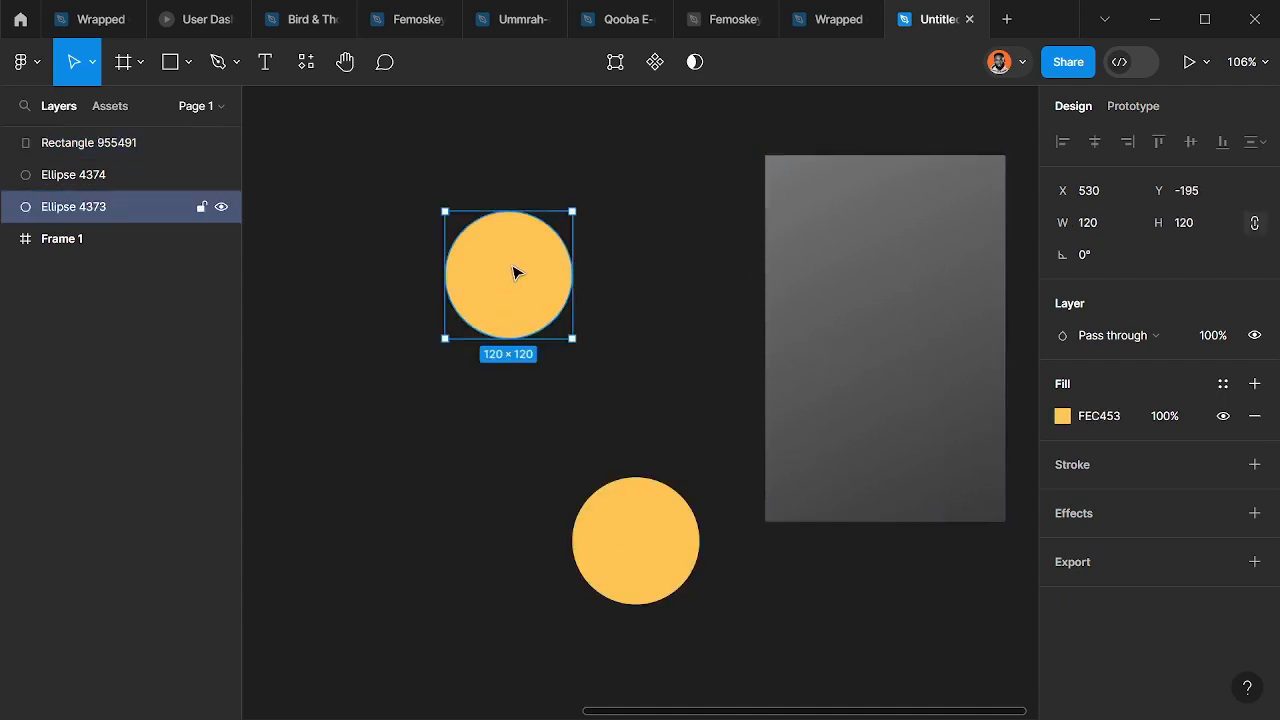
pyautogui.click(620, 543)
pyautogui.click(493, 262)
pyautogui.scroll(3, 523, 254)
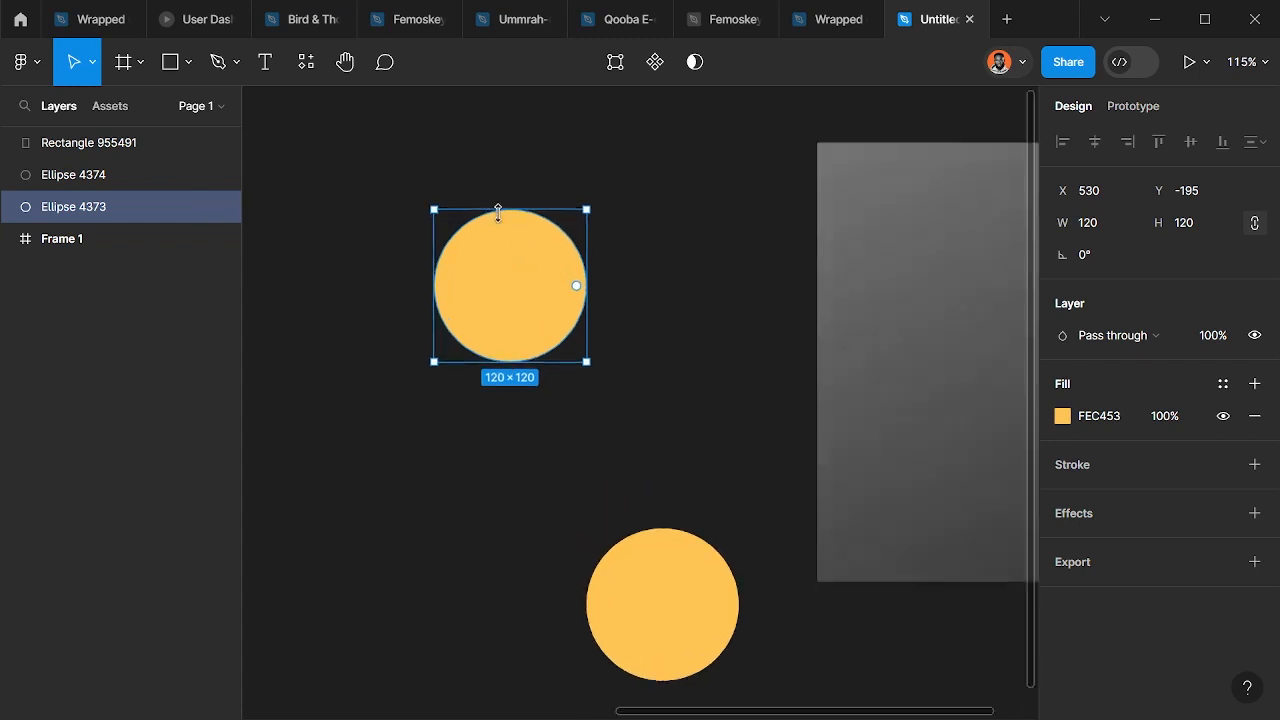
pyautogui.scroll(5, 498, 214)
pyautogui.click(1063, 416)
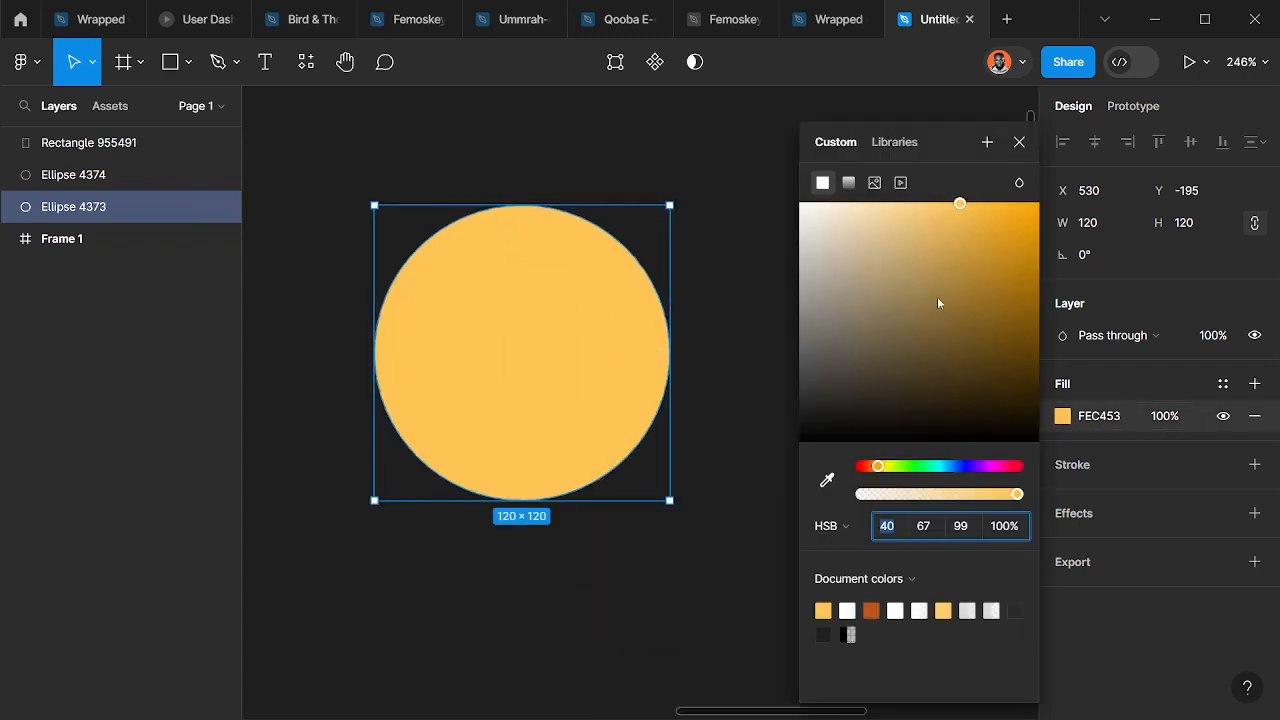
pyautogui.click(847, 182)
pyautogui.scroll(2, 512, 210)
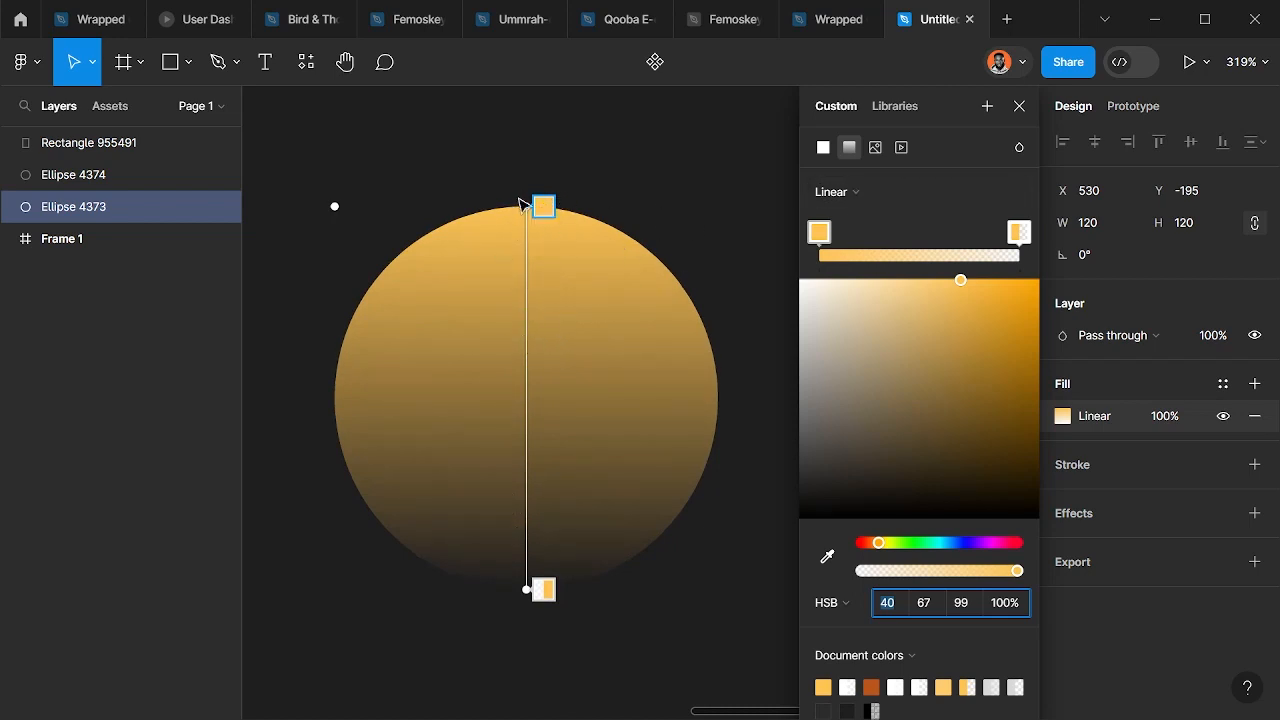
pyautogui.click(860, 193)
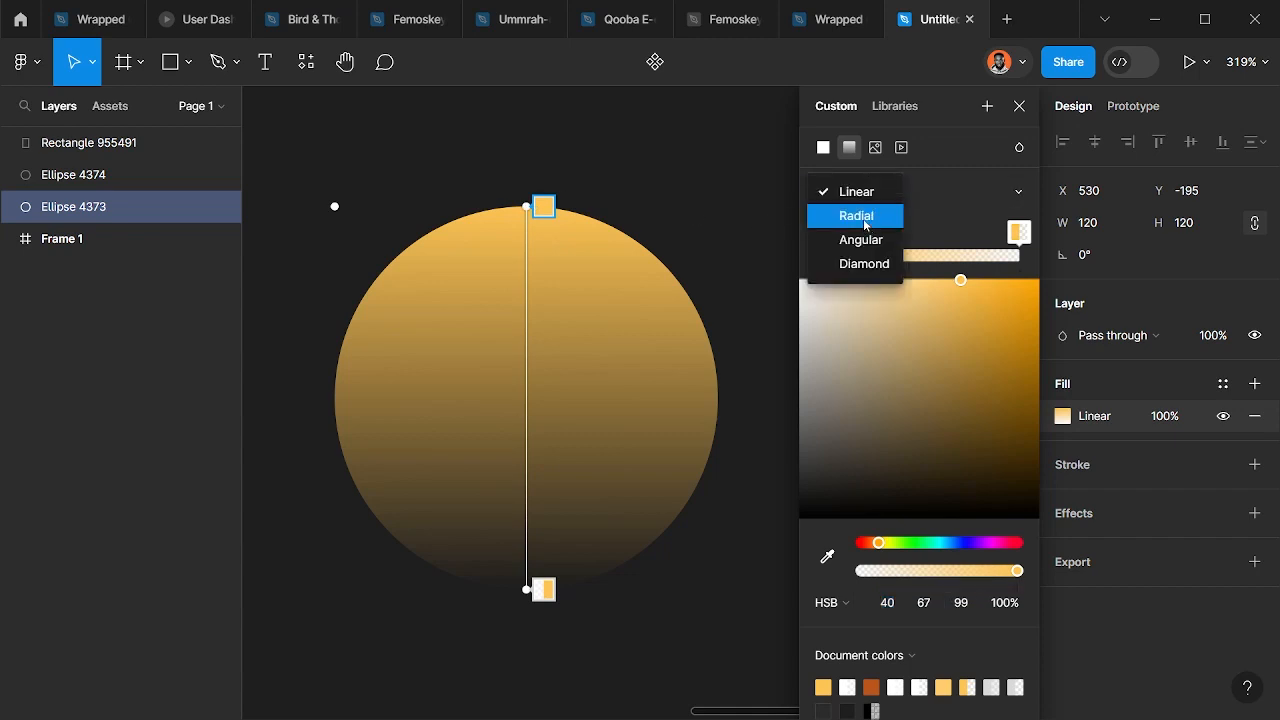
pyautogui.click(866, 217)
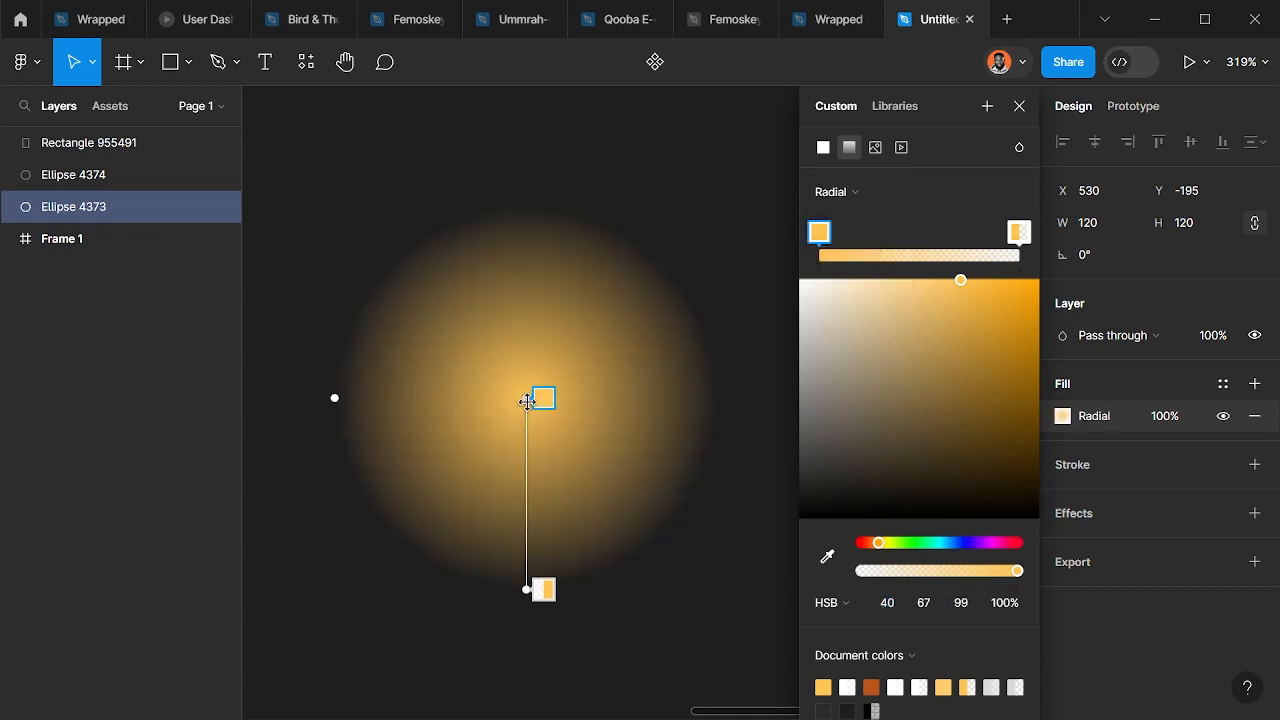
pyautogui.moveTo(527, 398); pyautogui.dragTo(532, 288)
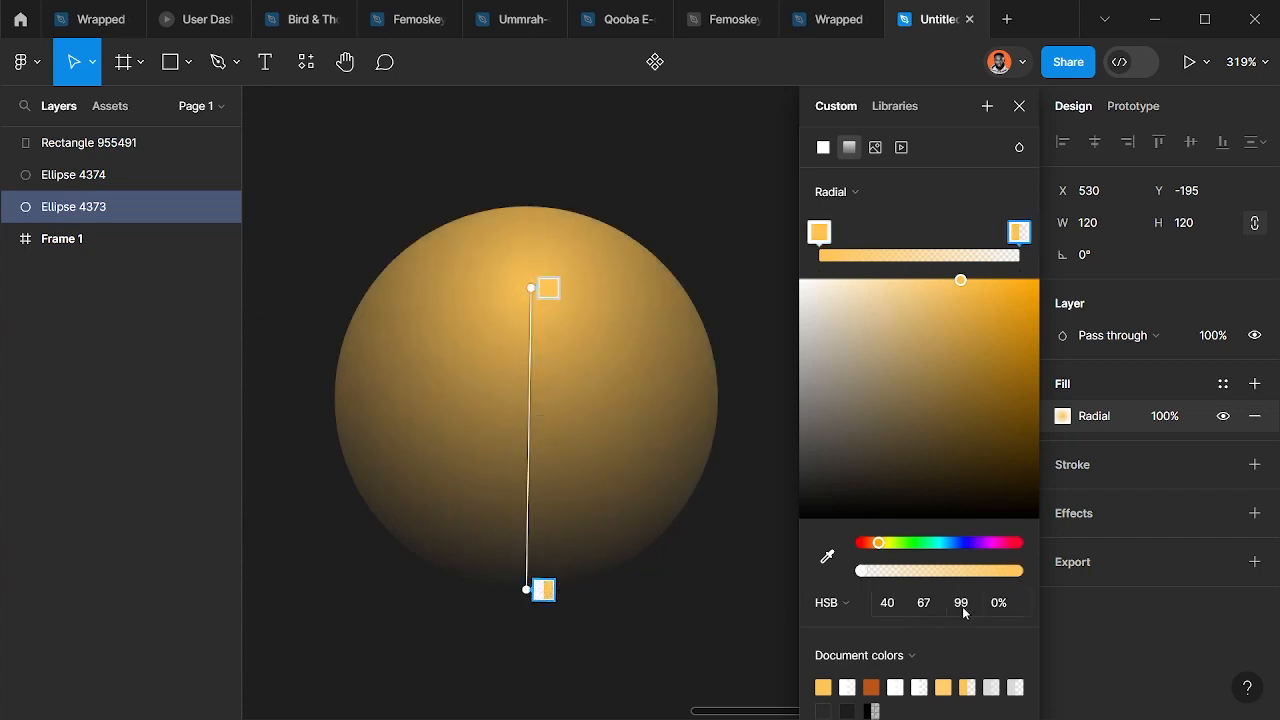
# - Make the radial gradient's end stop fully opaque and darken it to a brown of HSB 40, 78, 42
pyautogui.moveTo(863, 577); pyautogui.dragTo(1034, 579)
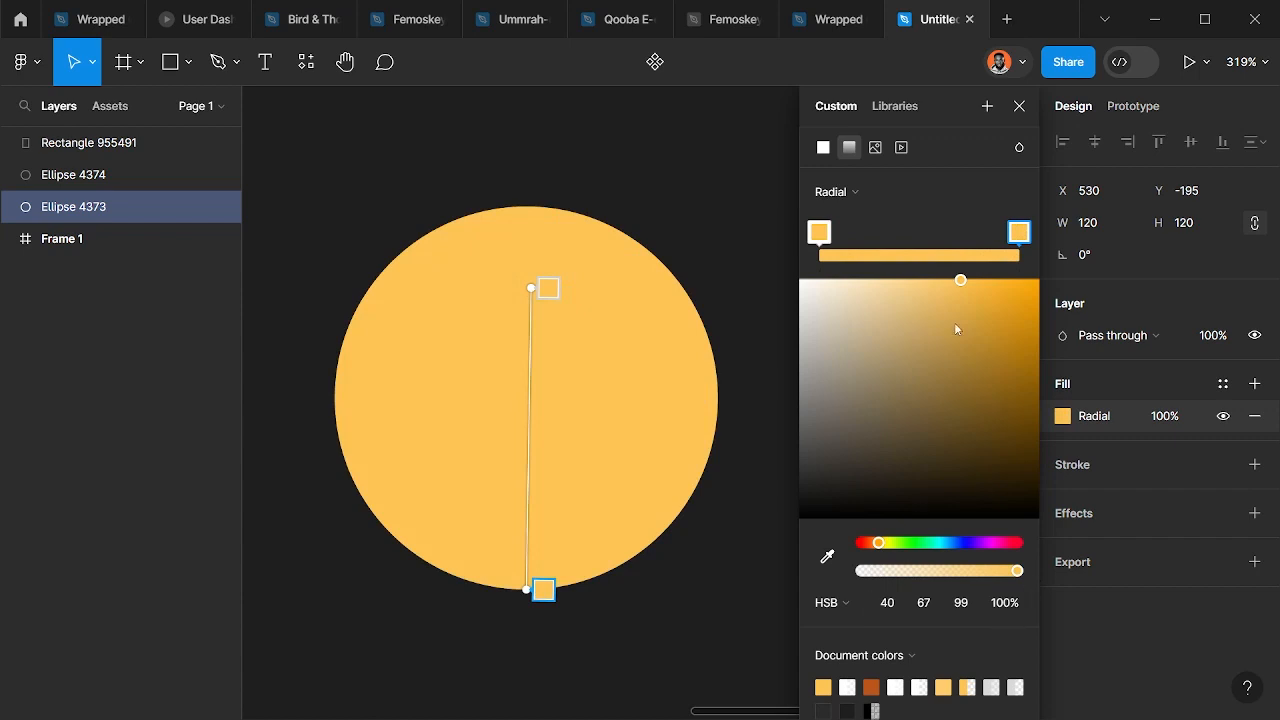
pyautogui.moveTo(966, 293); pyautogui.dragTo(983, 419)
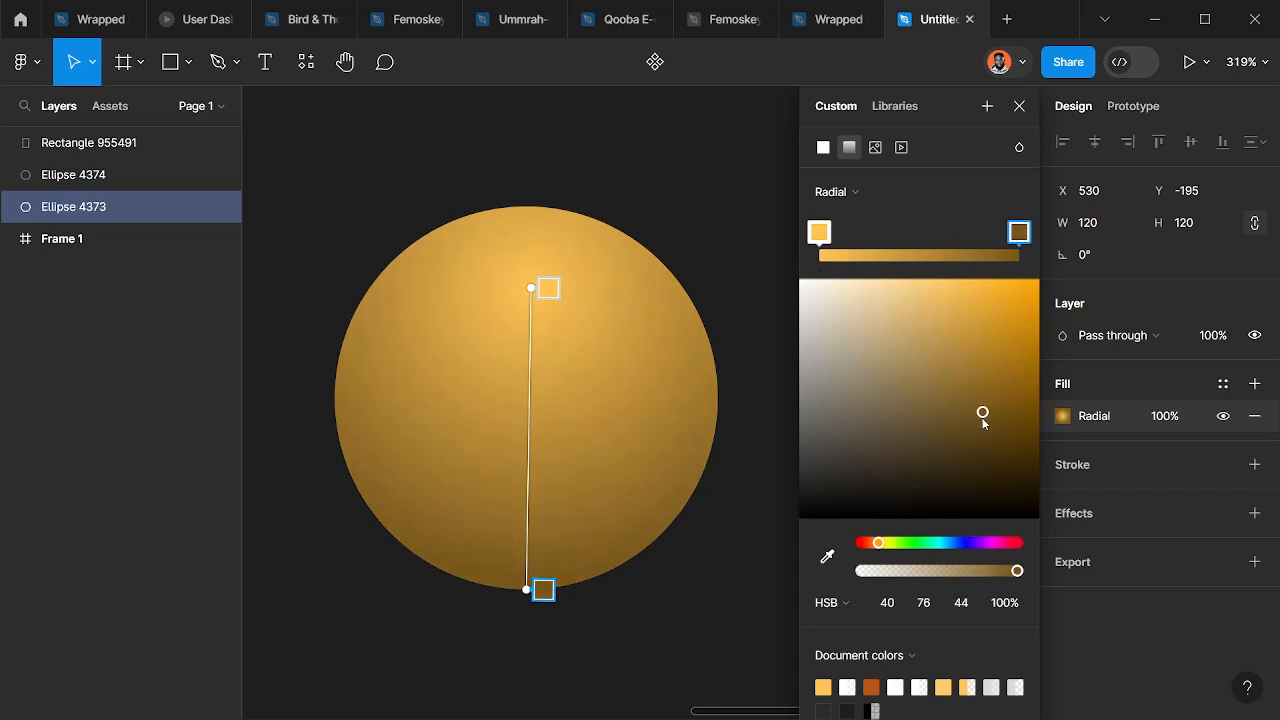
pyautogui.moveTo(984, 421); pyautogui.dragTo(987, 429)
# - Lighten the radial gradient's first stop to HSB 40, 52, 99
pyautogui.click(818, 233)
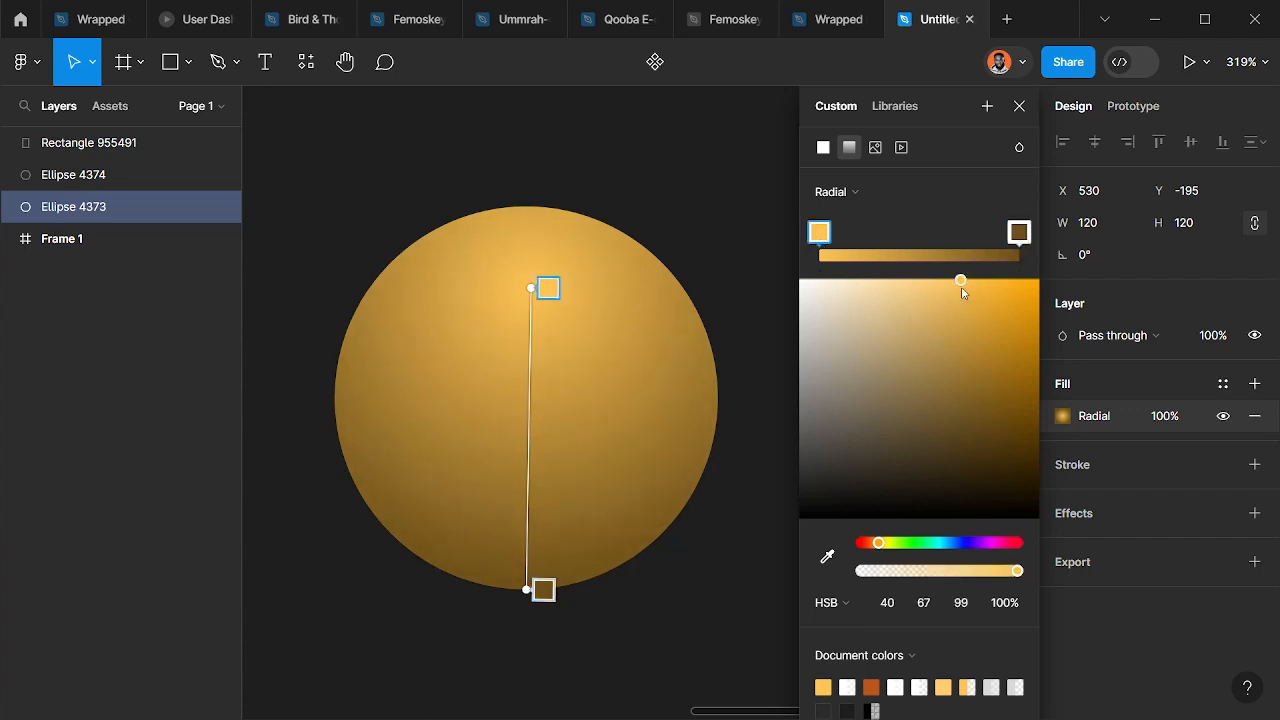
pyautogui.moveTo(962, 290); pyautogui.dragTo(926, 293)
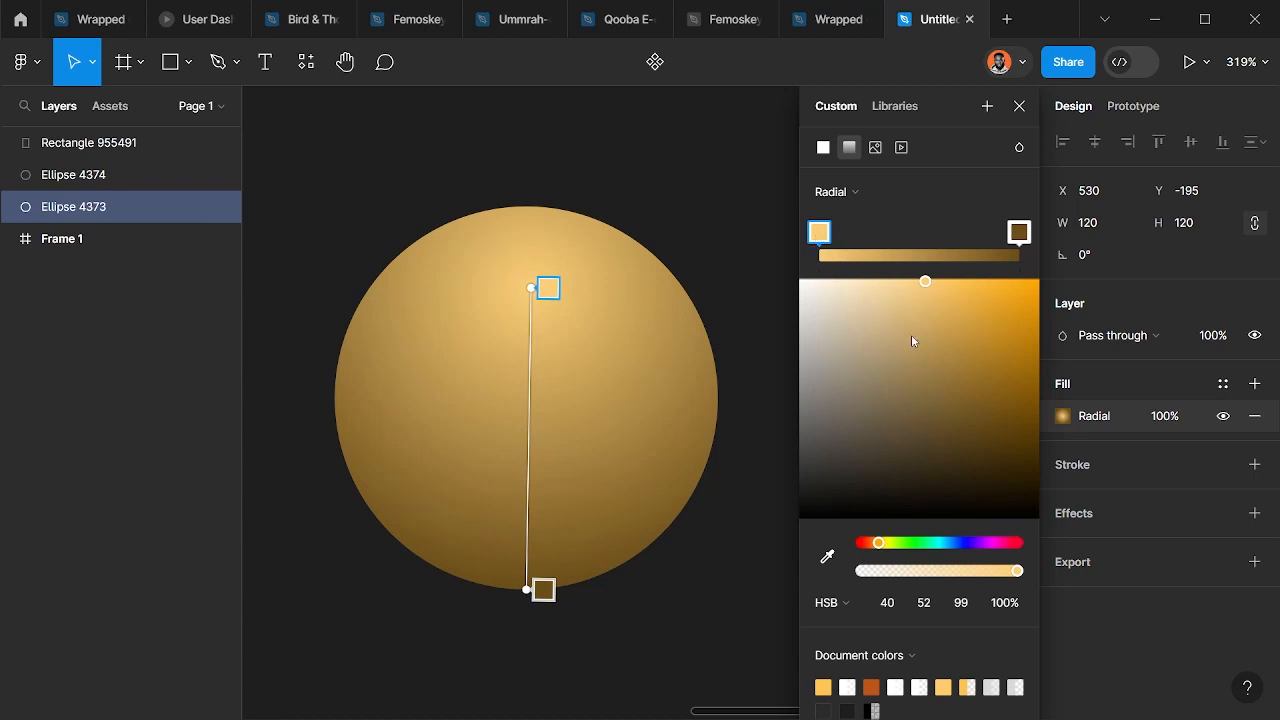
pyautogui.scroll(-5, 405, 328)
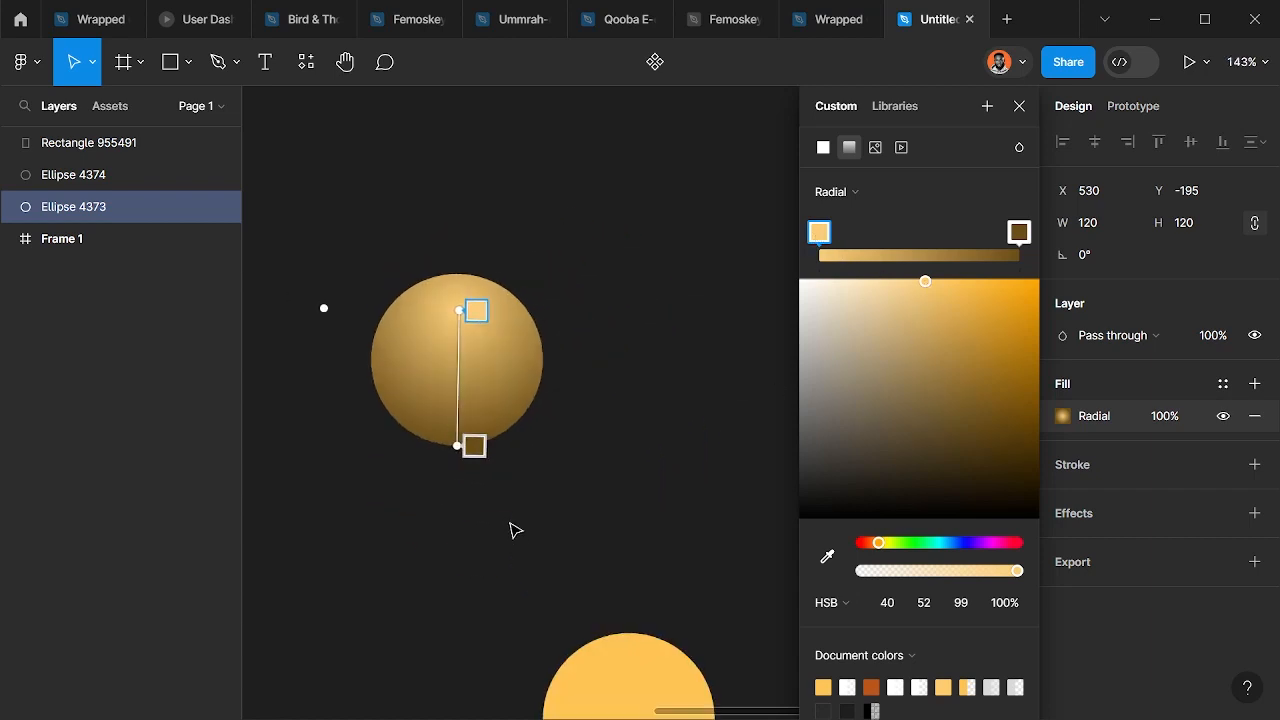
pyautogui.click(1019, 106)
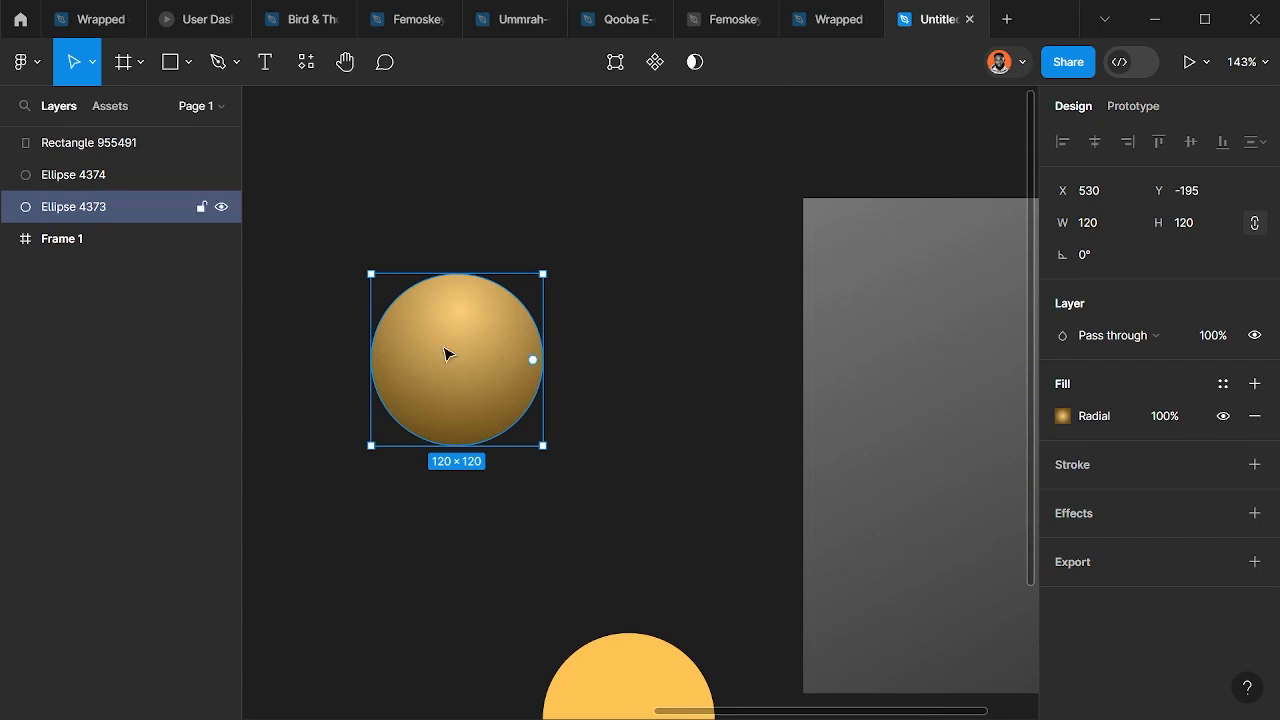
# - Apply the upper circle's gold radial gradient to the lower circle by pasting its properties
pyautogui.scroll(-3, 520, 426)
pyautogui.scroll(-3, 548, 508)
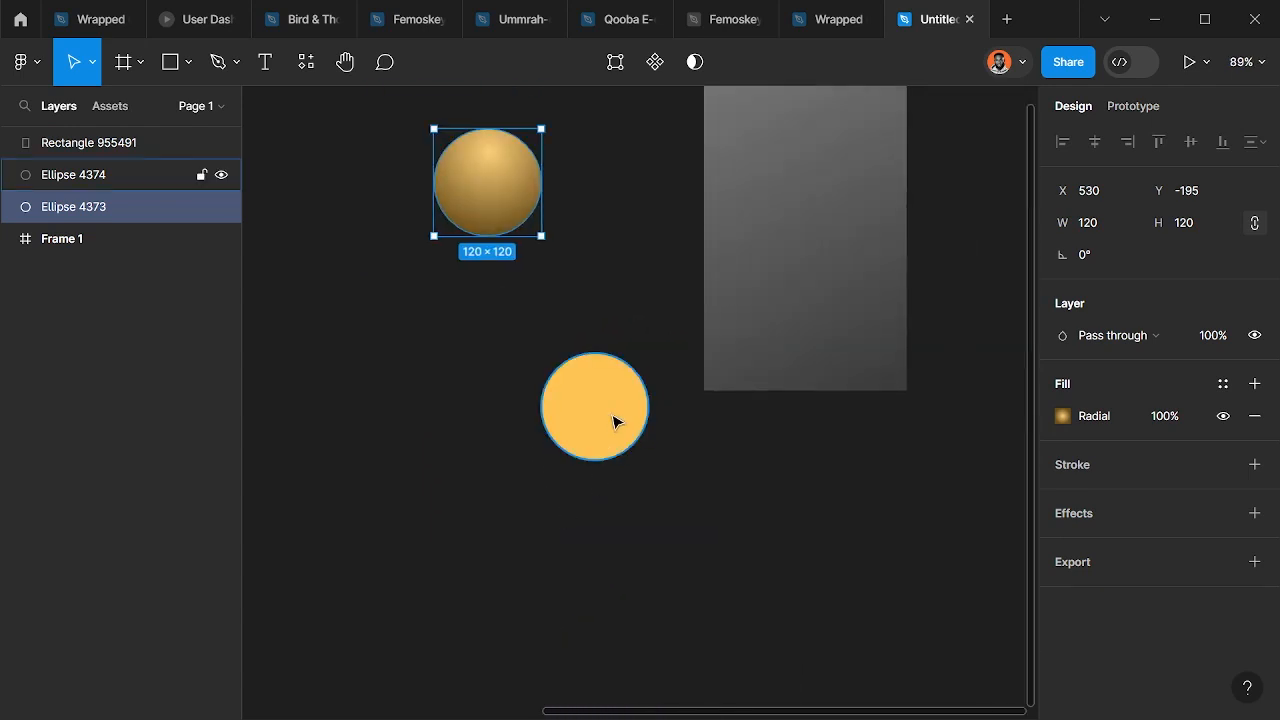
pyautogui.click(590, 386)
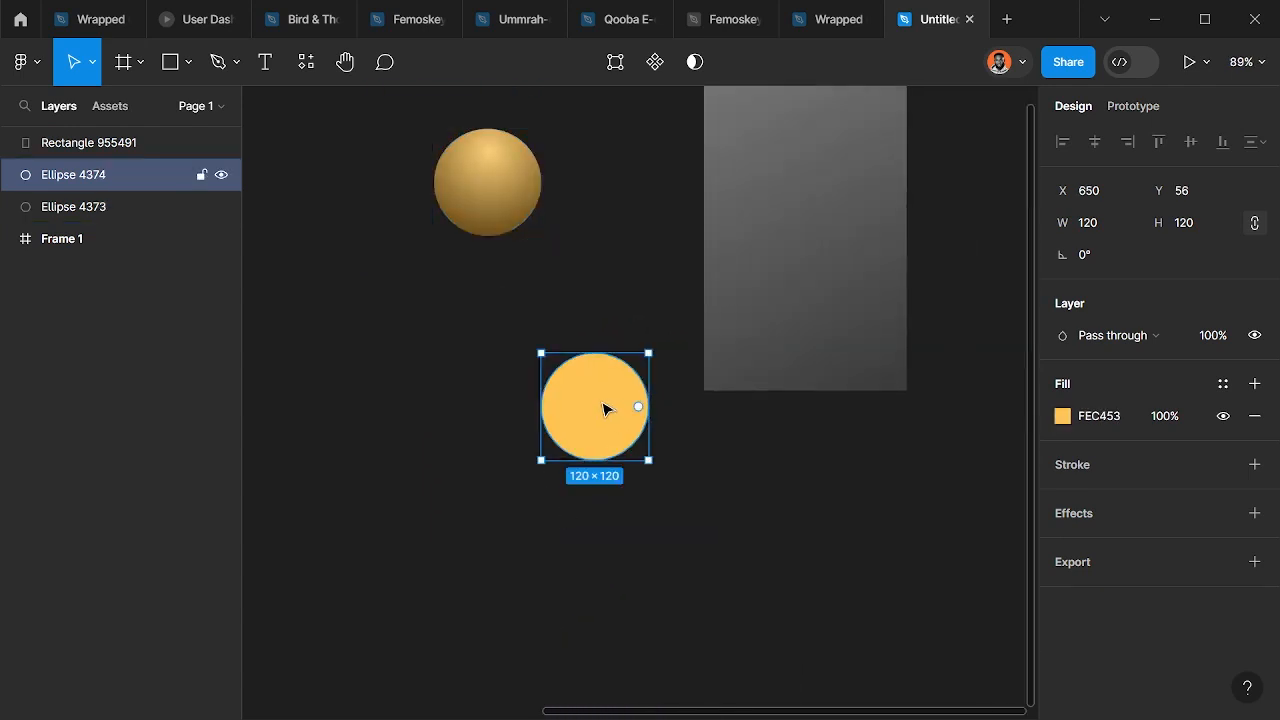
pyautogui.hotkey('ctrl', 'alt', 'v')
pyautogui.scroll(3, 626, 514)
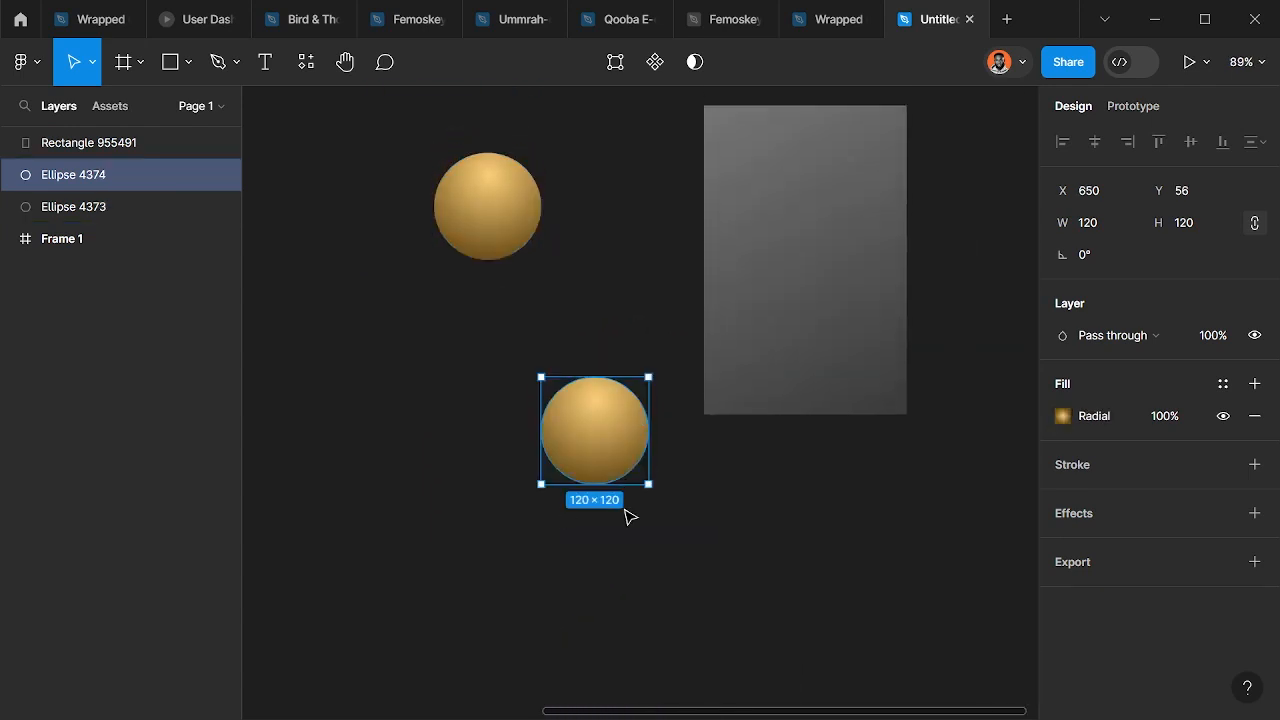
pyautogui.click(612, 314)
# - Reposition the upper circle to about X 539, Y -248 and the lower circle to about X 620, Y 27
pyautogui.click(503, 254)
pyautogui.moveTo(503, 254); pyautogui.dragTo(543, 260)
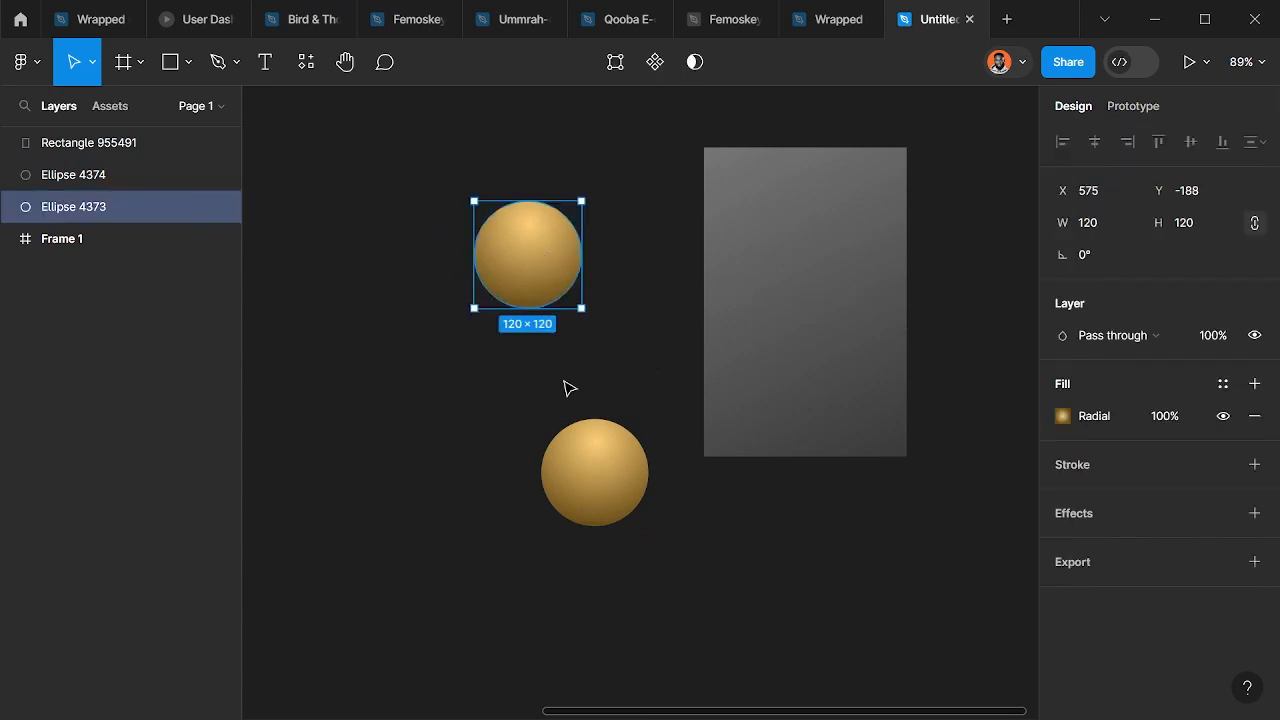
pyautogui.click(590, 485)
pyautogui.moveTo(590, 485); pyautogui.dragTo(563, 459)
pyautogui.moveTo(531, 263); pyautogui.dragTo(498, 209)
pyautogui.doubleClick(590, 456)
pyautogui.press('Escape')
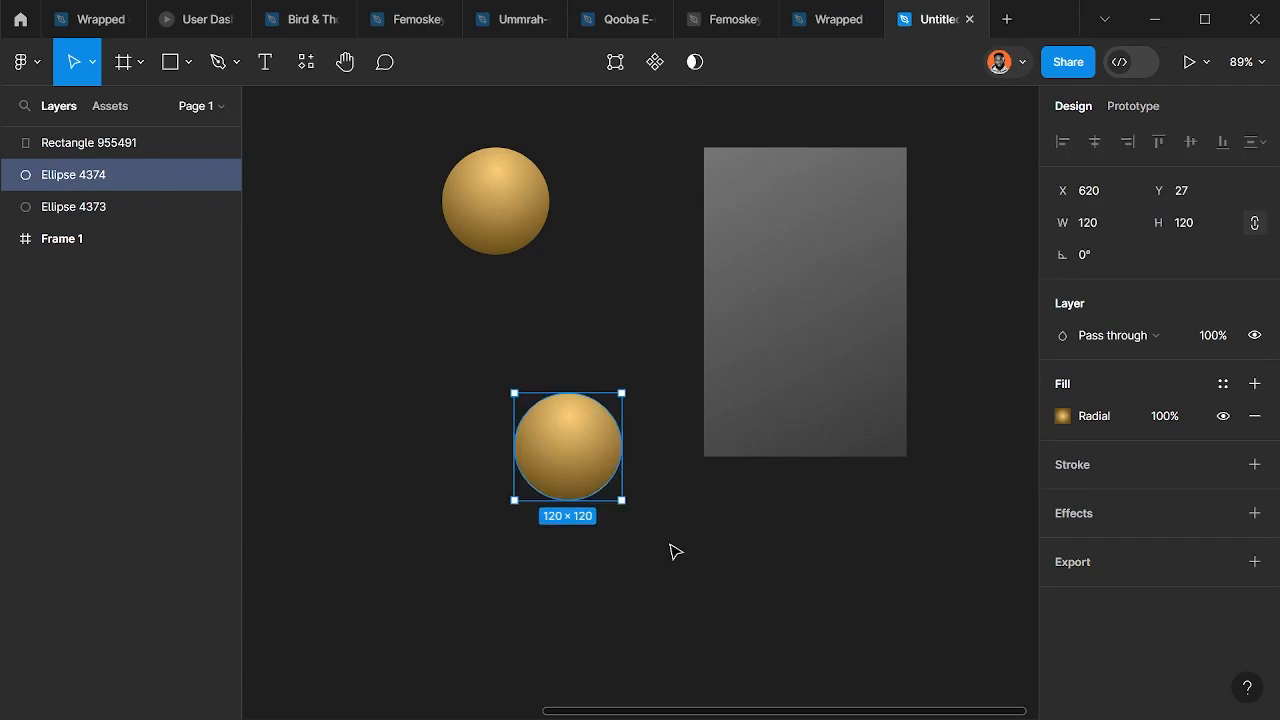
# - Move the translucent rectangle back over both circles, leaving the upper circle's outer edge and the lower circle's base uncovered
pyautogui.scroll(-3, 671, 551)
pyautogui.click(757, 380)
pyautogui.moveTo(757, 380); pyautogui.dragTo(625, 390)
pyautogui.hscroll(-3, 683, 386)
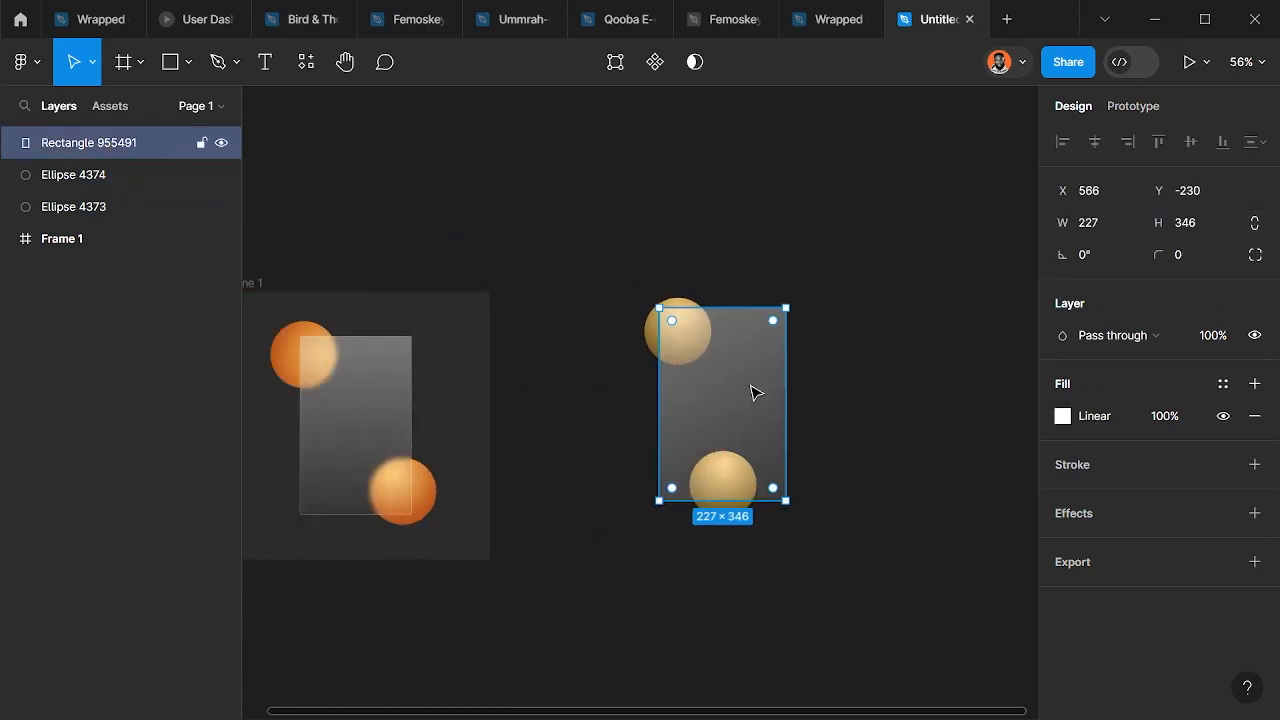
pyautogui.scroll(5, 758, 400)
pyautogui.scroll(-5, 760, 416)
pyautogui.scroll(4, 906, 451)
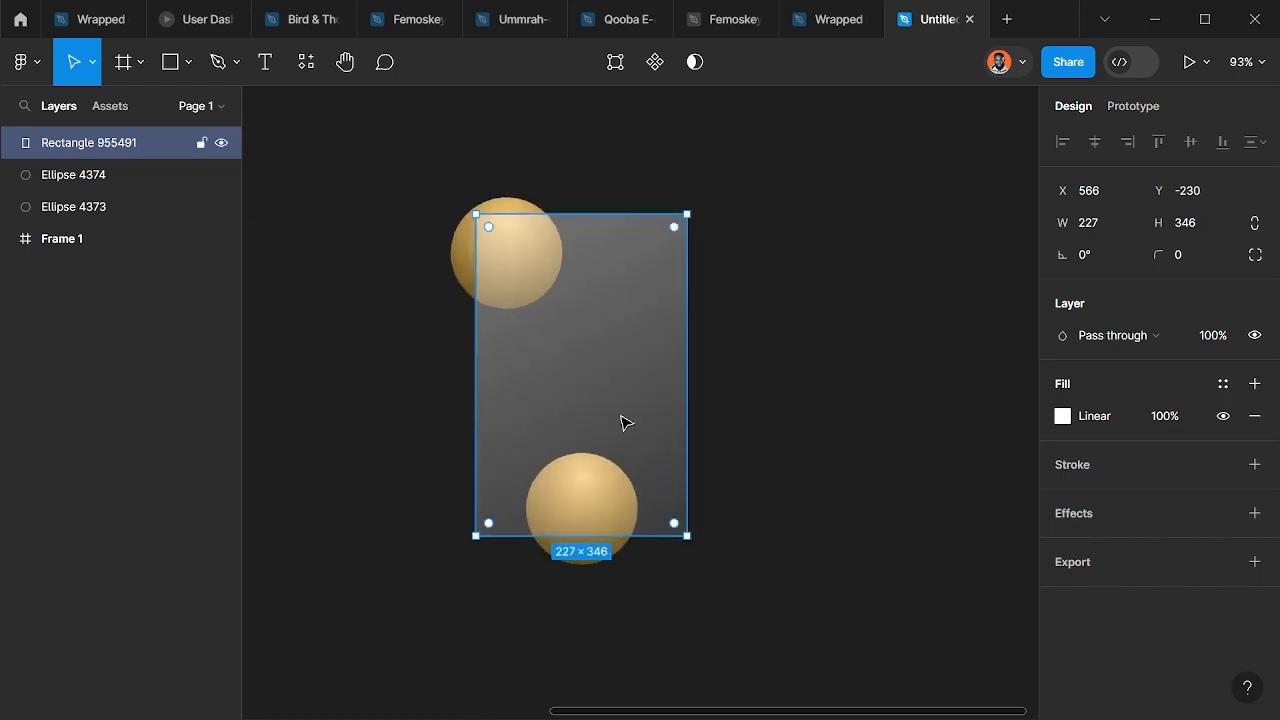
pyautogui.moveTo(623, 420); pyautogui.dragTo(571, 394)
pyautogui.click(720, 391)
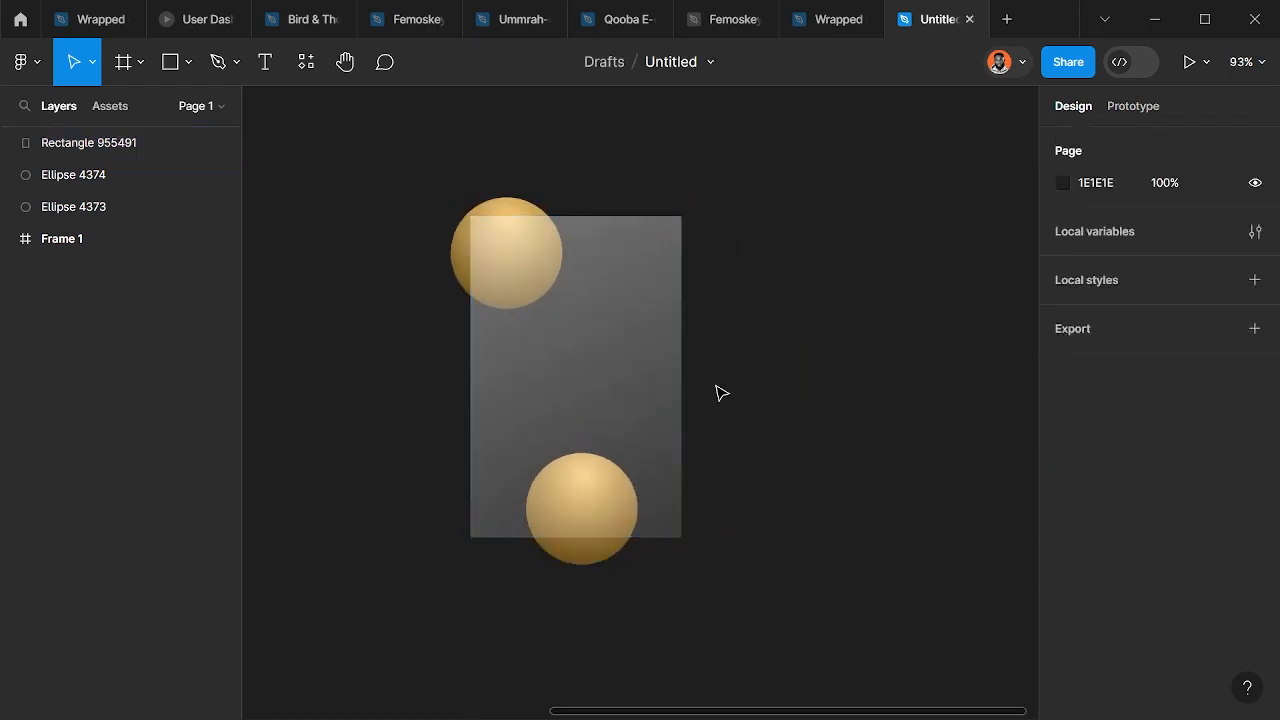
# - Recolor the upper circle's gradient with a cyan first stop of HSB 184, 52, 99 and a navy end stop of HSB 223, 78, 42
pyautogui.click(514, 215)
pyautogui.click(1062, 416)
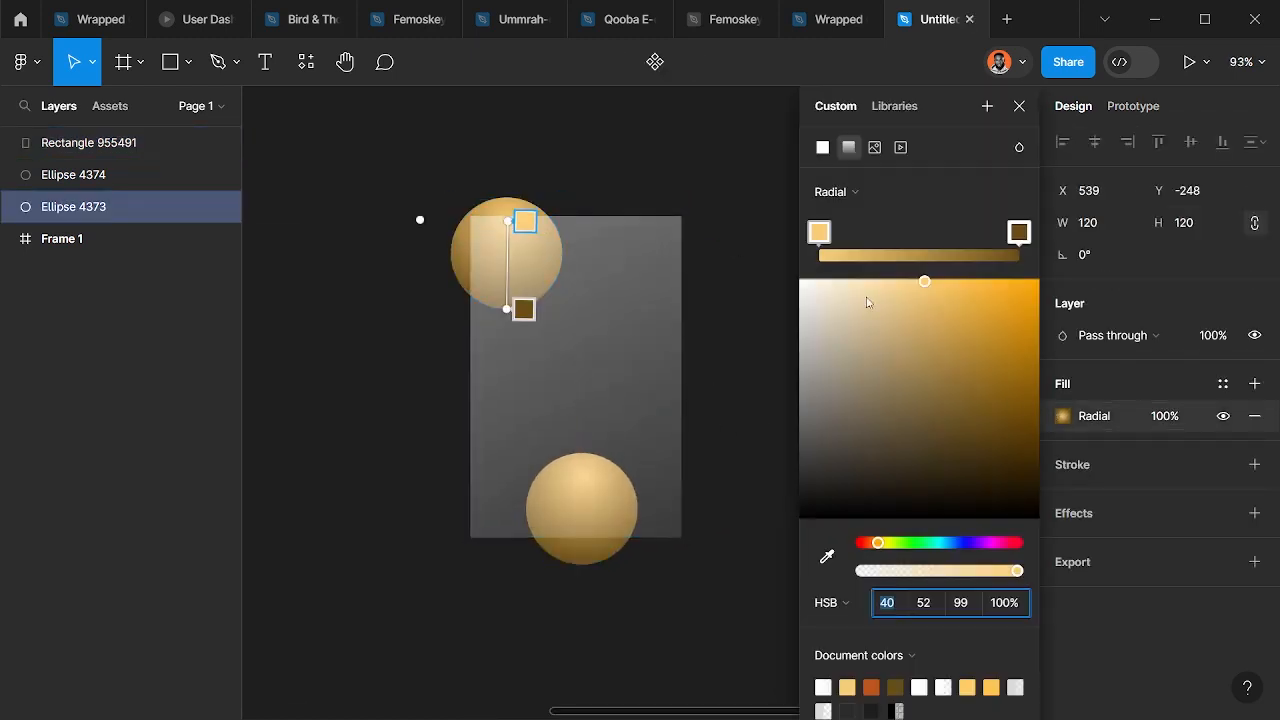
pyautogui.moveTo(942, 544); pyautogui.dragTo(943, 546)
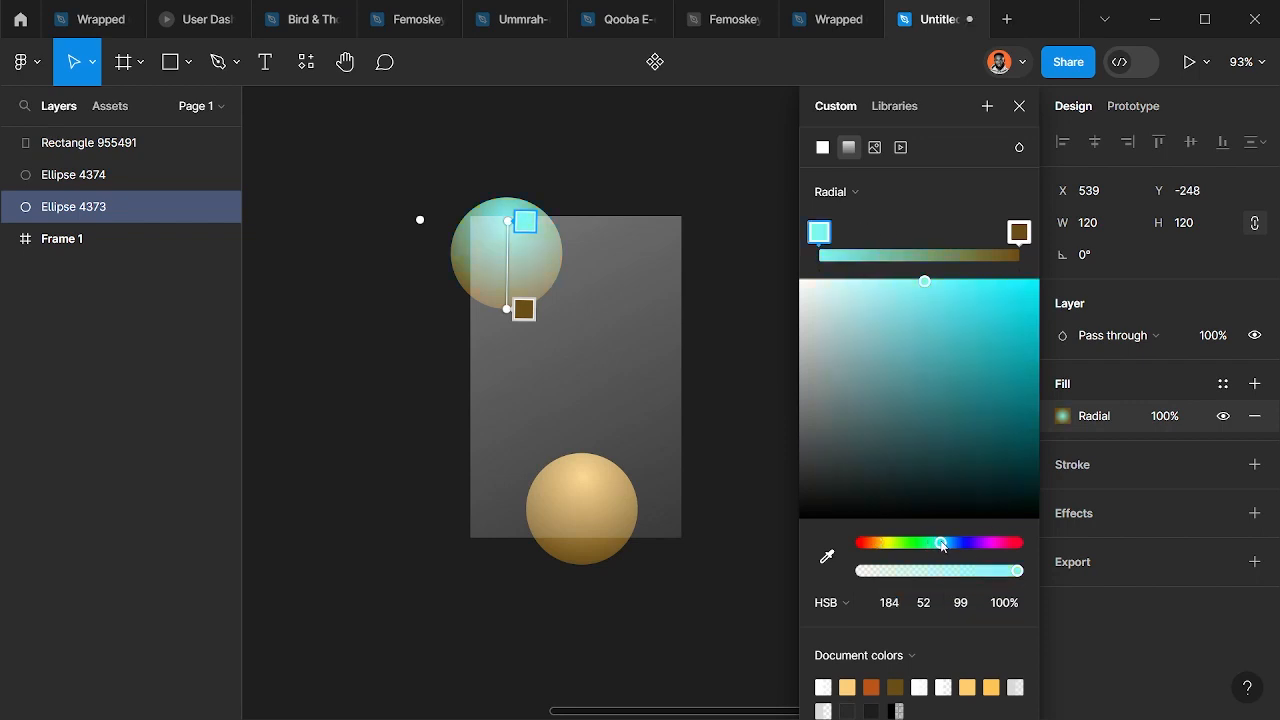
pyautogui.click(1019, 233)
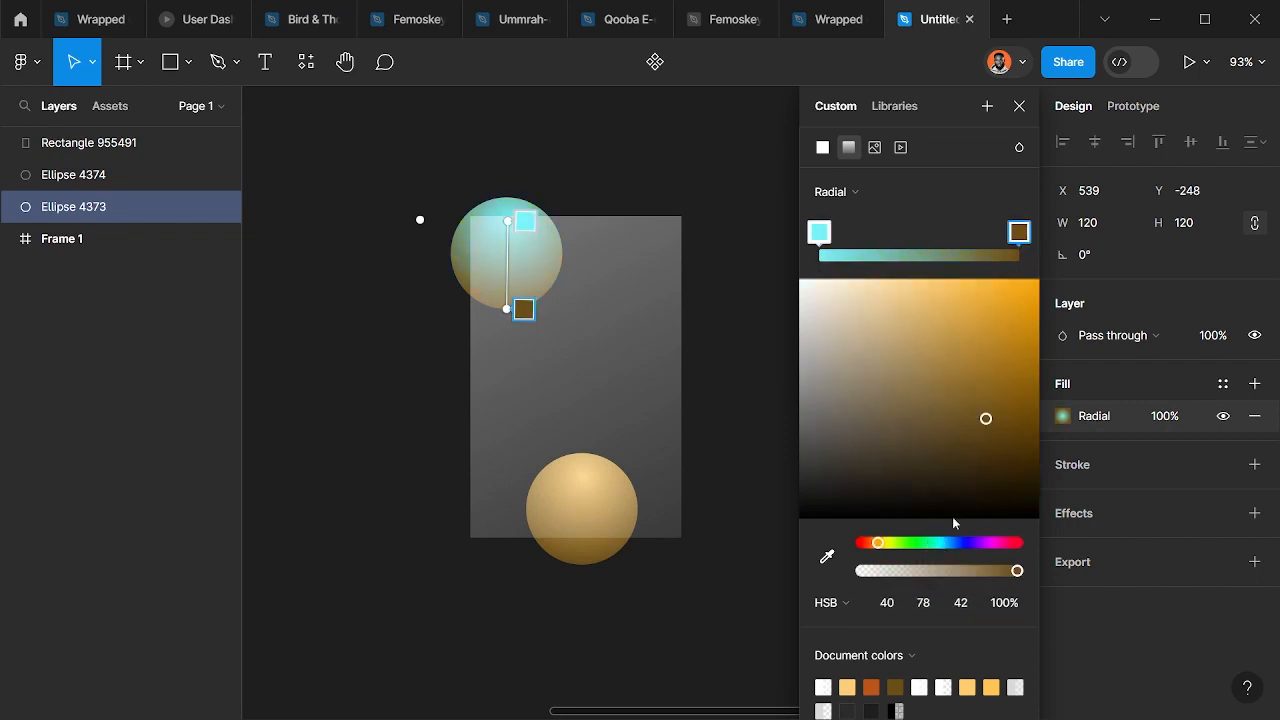
pyautogui.moveTo(930, 544); pyautogui.dragTo(958, 544)
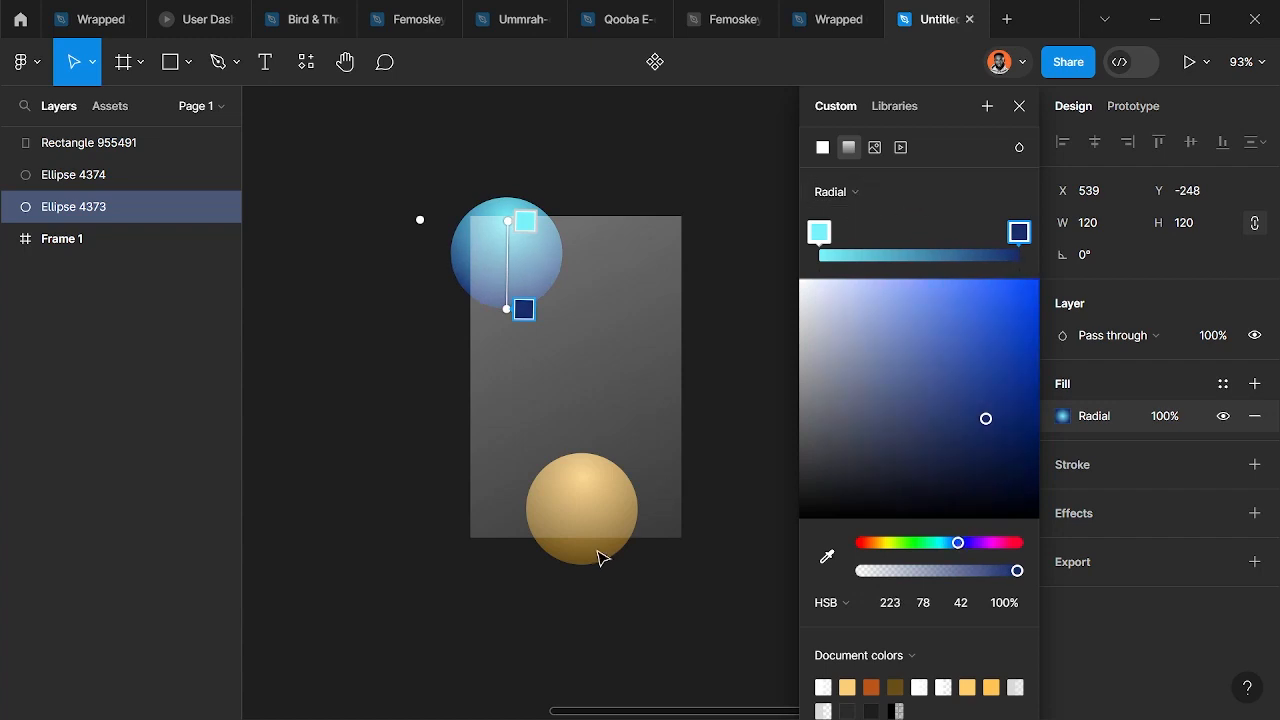
pyautogui.press('Escape')
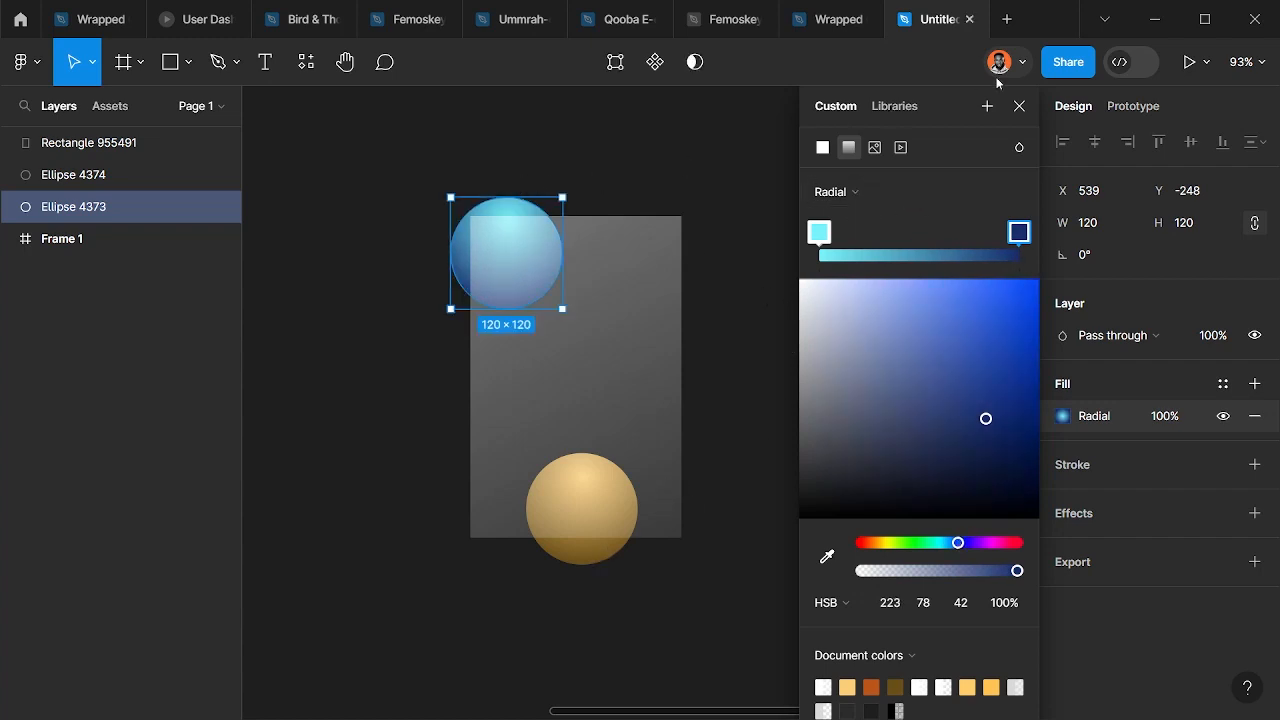
pyautogui.click(1019, 105)
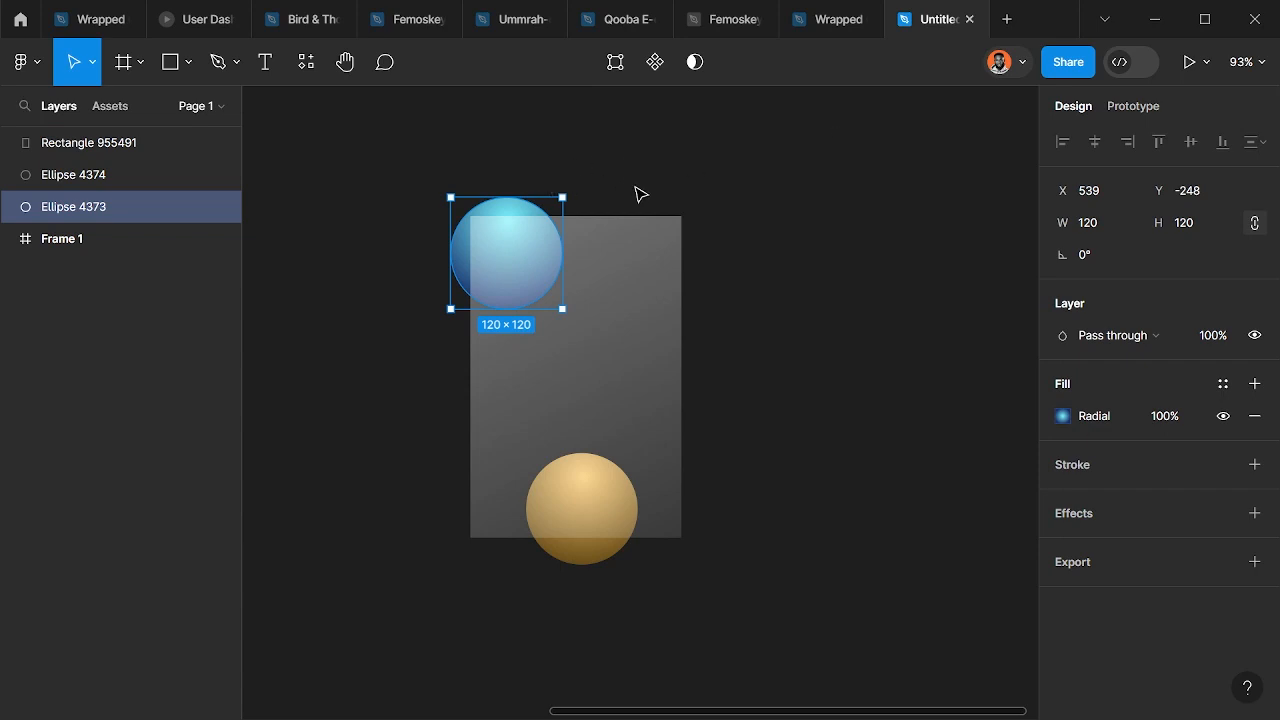
# - Apply the upper circle's cyan-to-navy gradient to the lower circle by pasting its properties
pyautogui.click(597, 562)
pyautogui.hotkey('ctrl', 'alt', 'v')
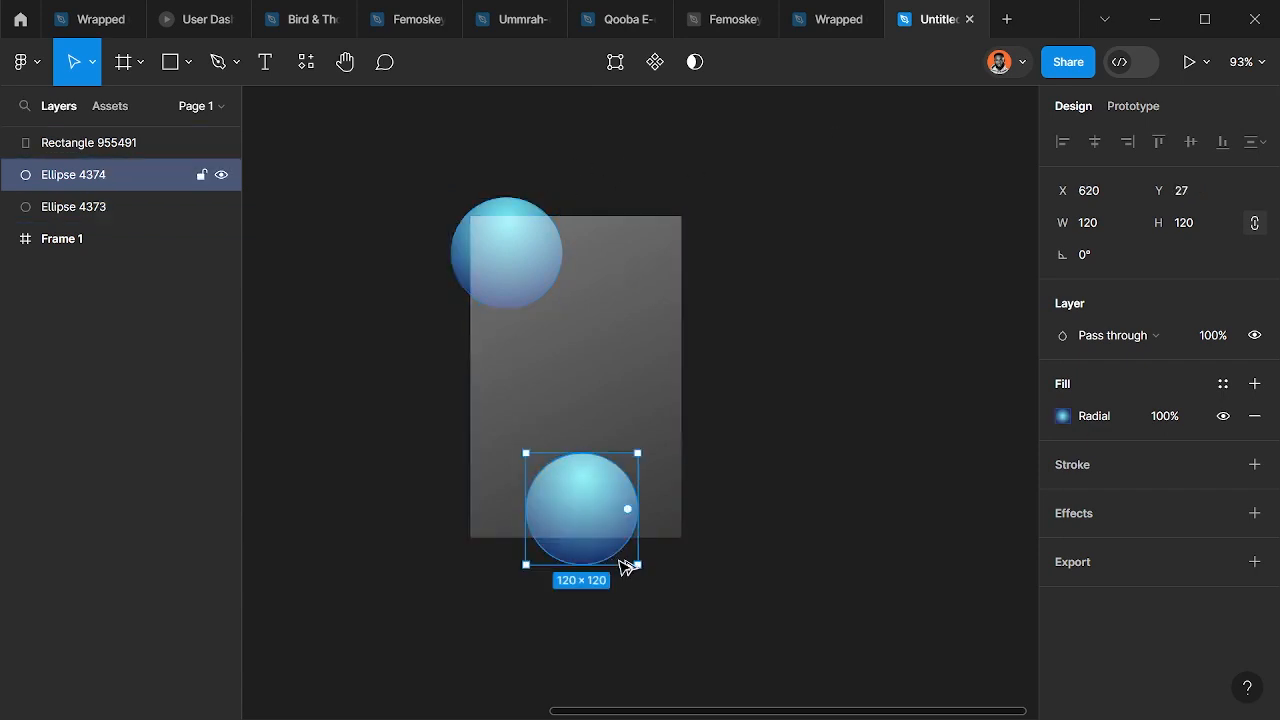
# - Shift the lower circle toward the rectangle's lower-right corner and place the translucent rectangle at X 560, Y -225
pyautogui.moveTo(593, 525); pyautogui.dragTo(624, 530)
pyautogui.moveTo(643, 357); pyautogui.dragTo(650, 363)
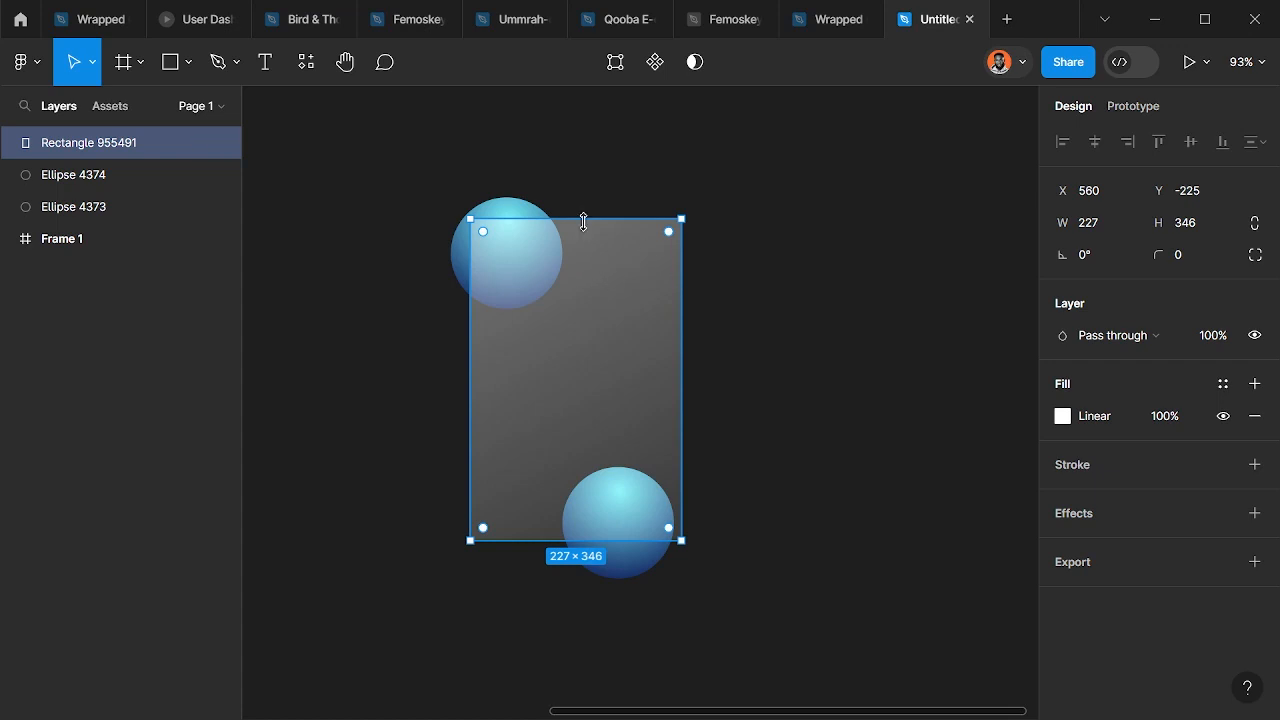
# - Add a stroke to the translucent rectangle and set its color to white, FFFFFF
pyautogui.scroll(3, 586, 214)
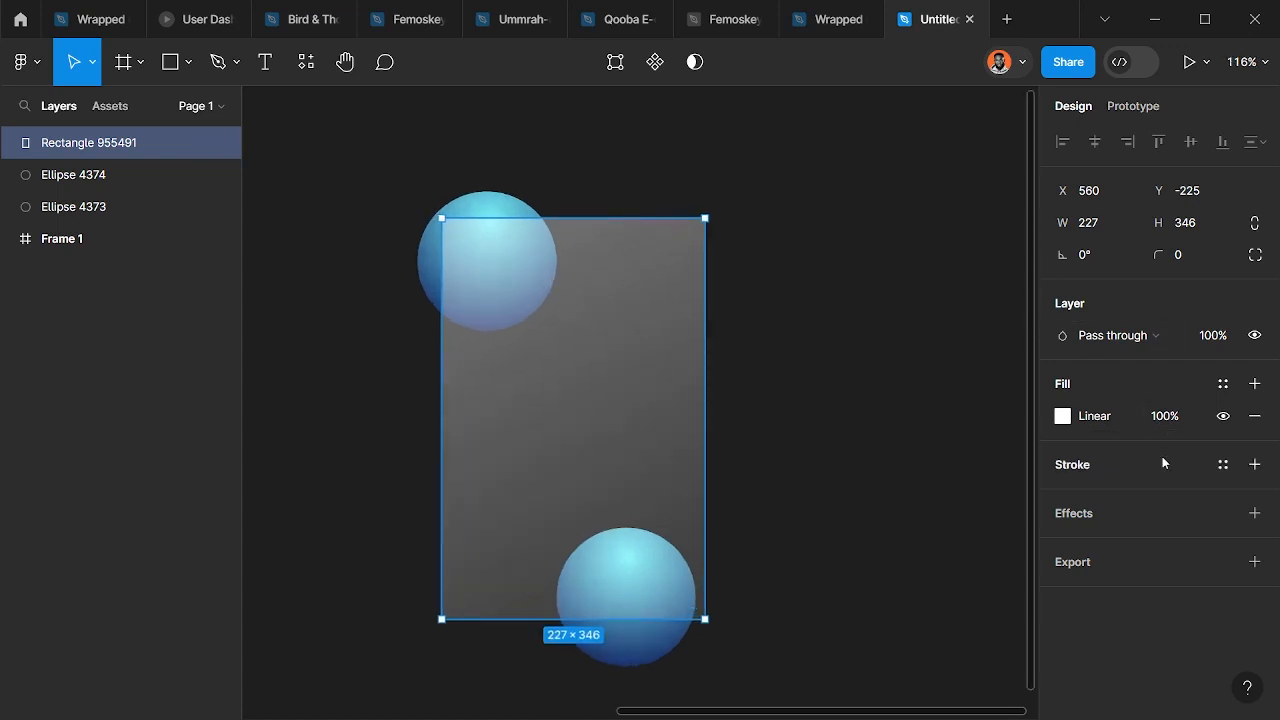
pyautogui.click(1254, 464)
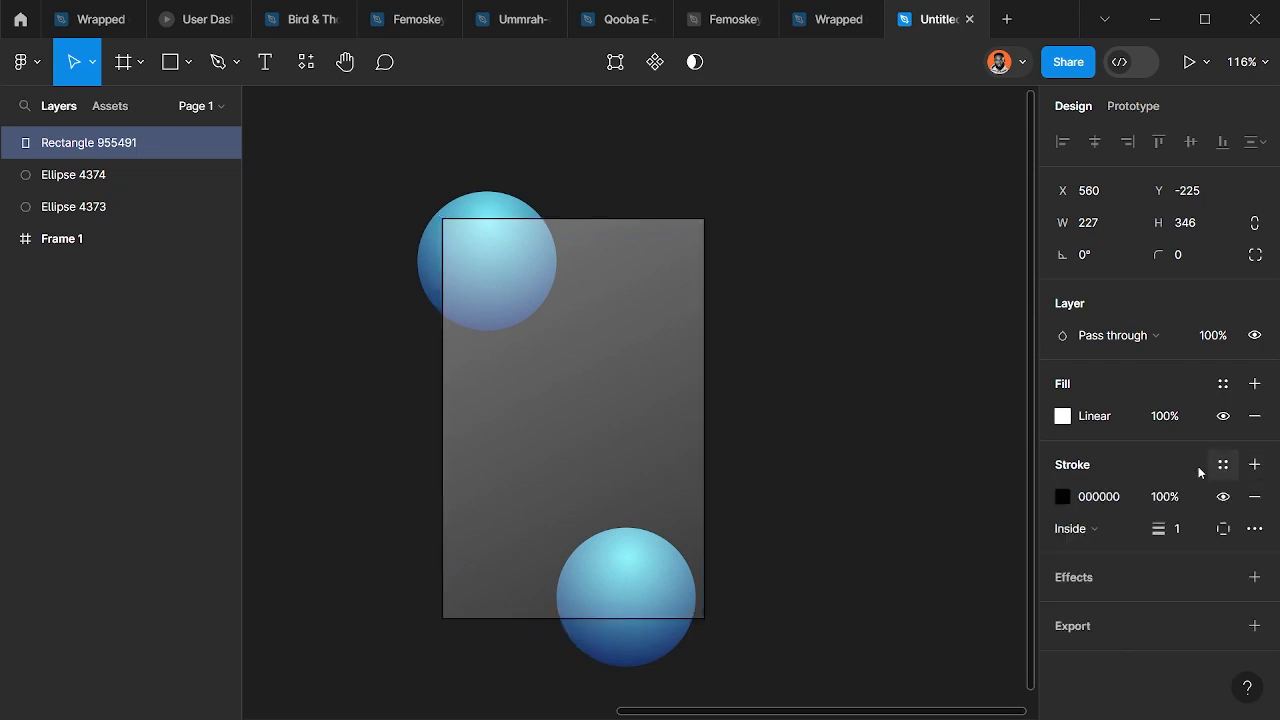
pyautogui.click(1062, 497)
pyautogui.click(1141, 507)
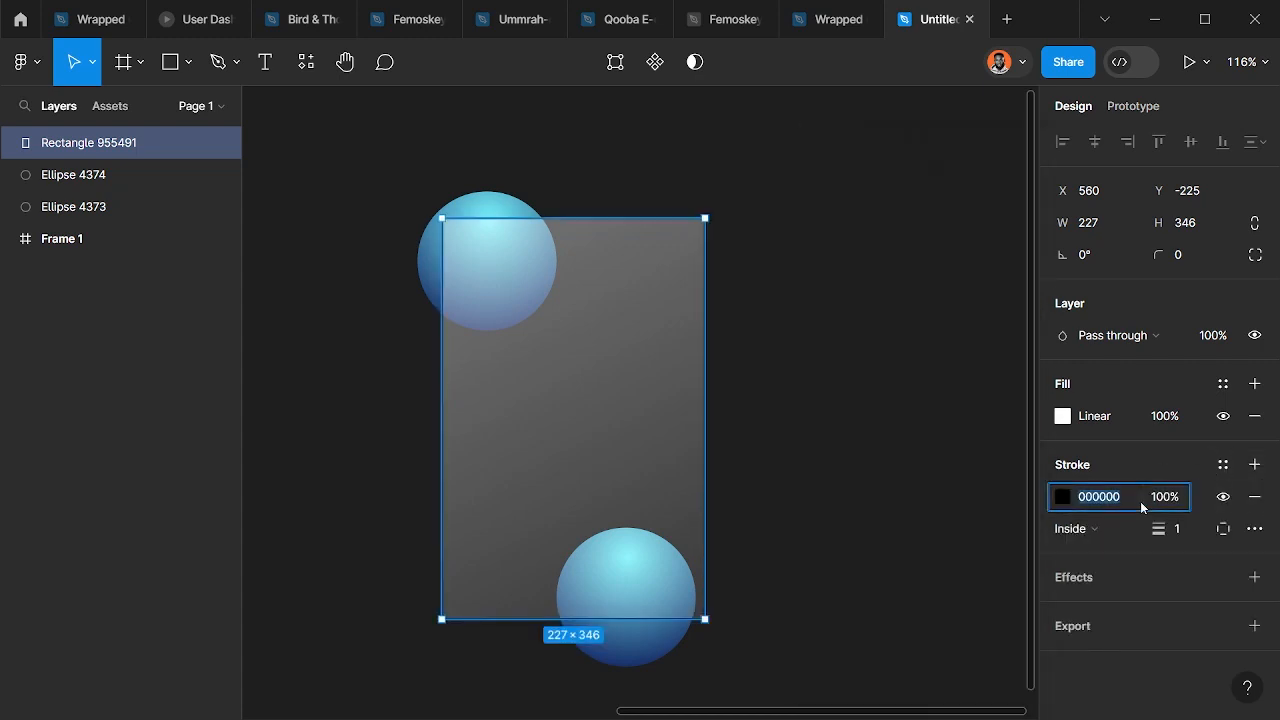
pyautogui.write('ffffff')
pyautogui.press('Return')
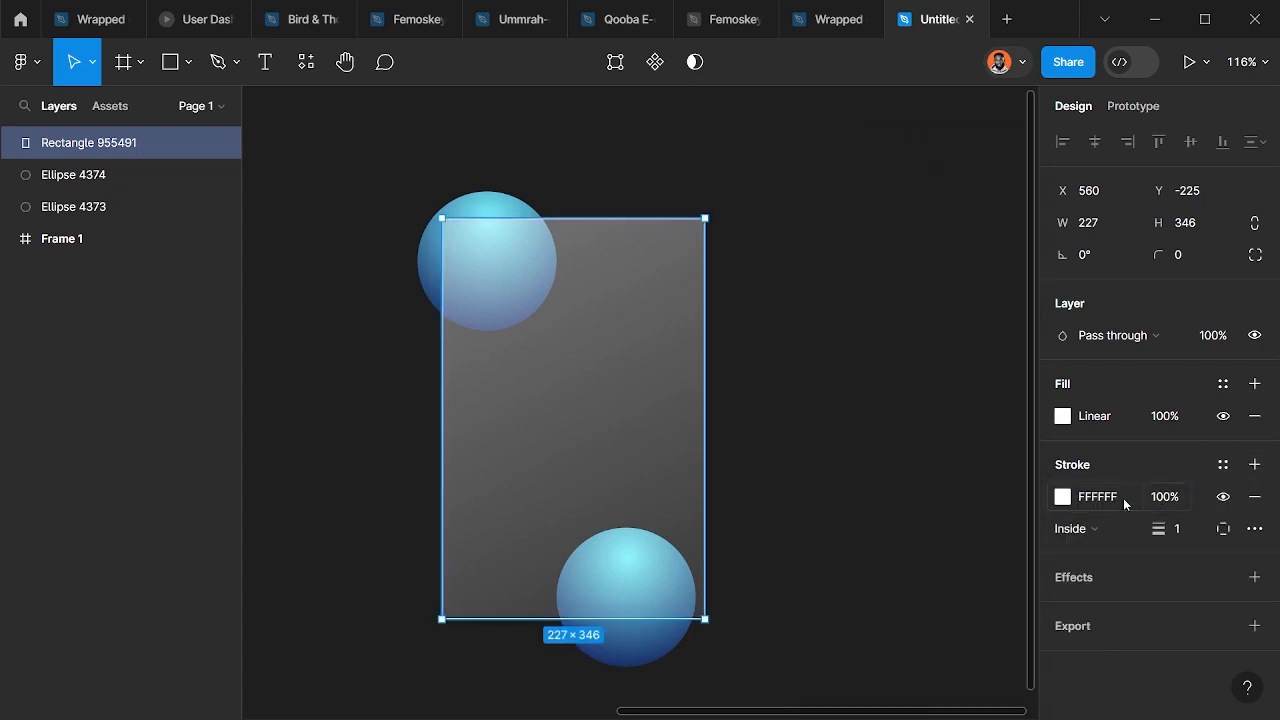
# - Set the rectangle's stroke weight to 2 and align the stroke to Center
pyautogui.click(1195, 542)
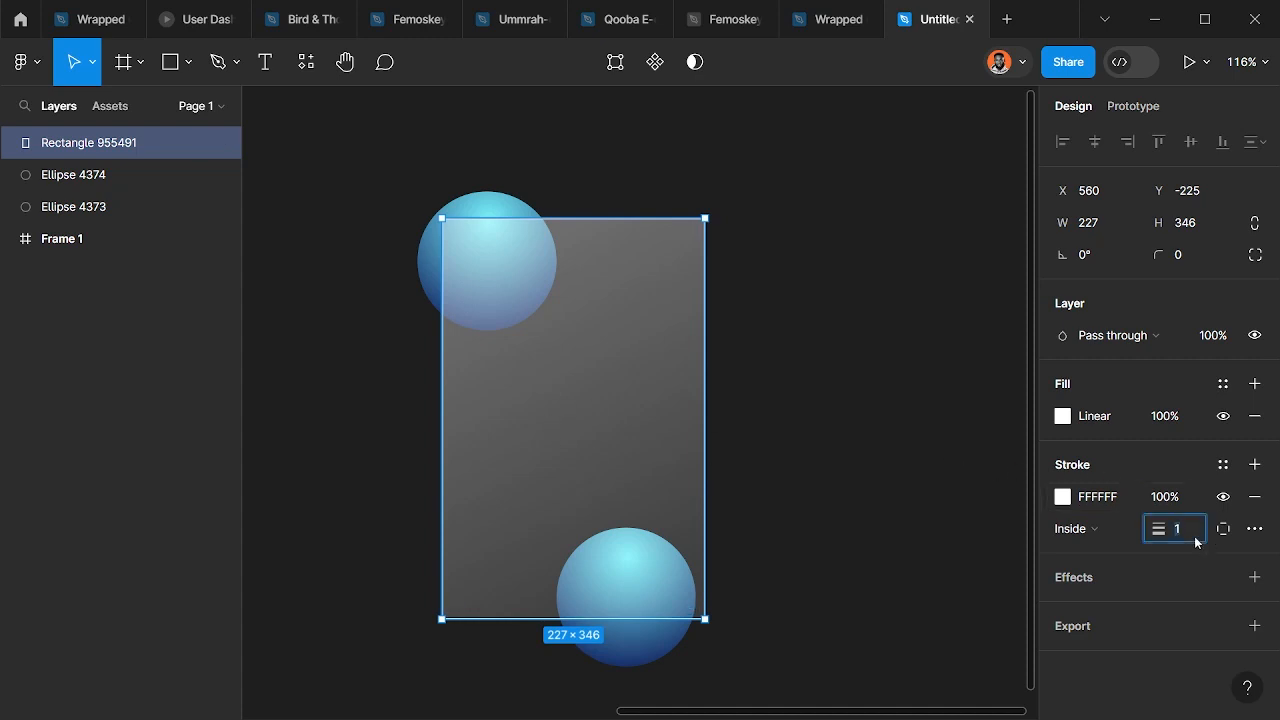
pyautogui.write('3')
pyautogui.press('Return')
pyautogui.write('2')
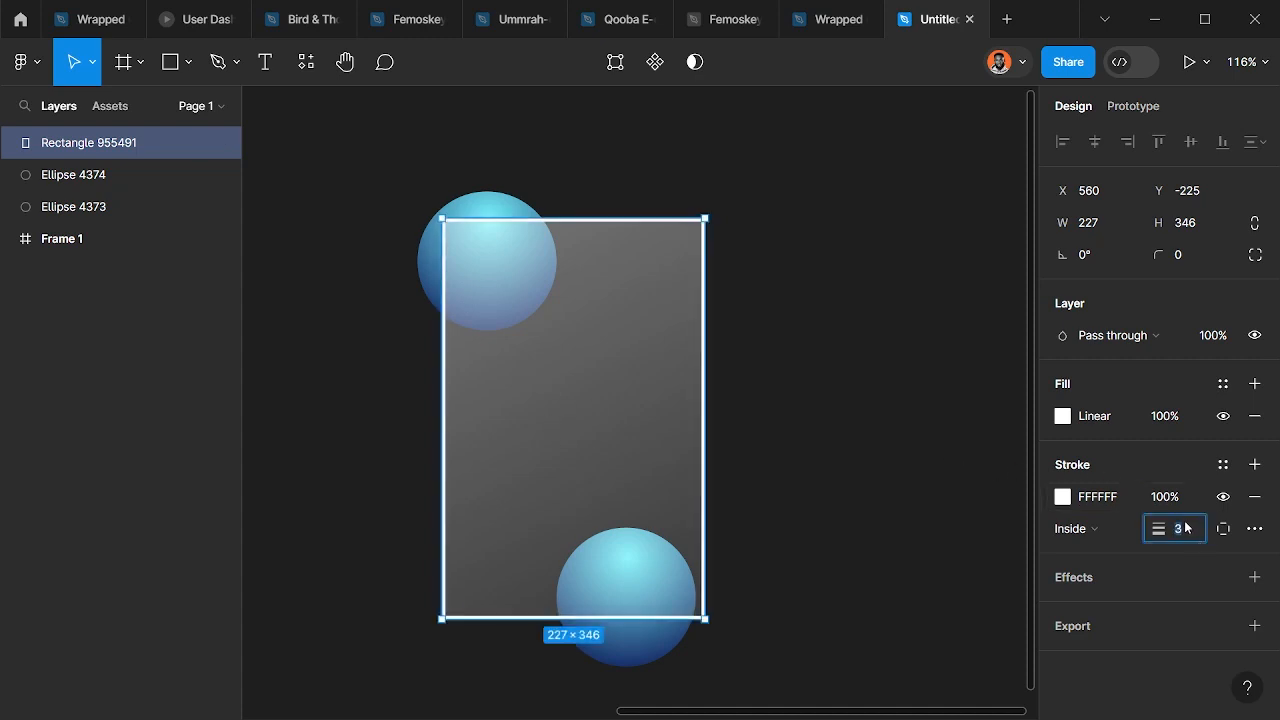
pyautogui.press('Return')
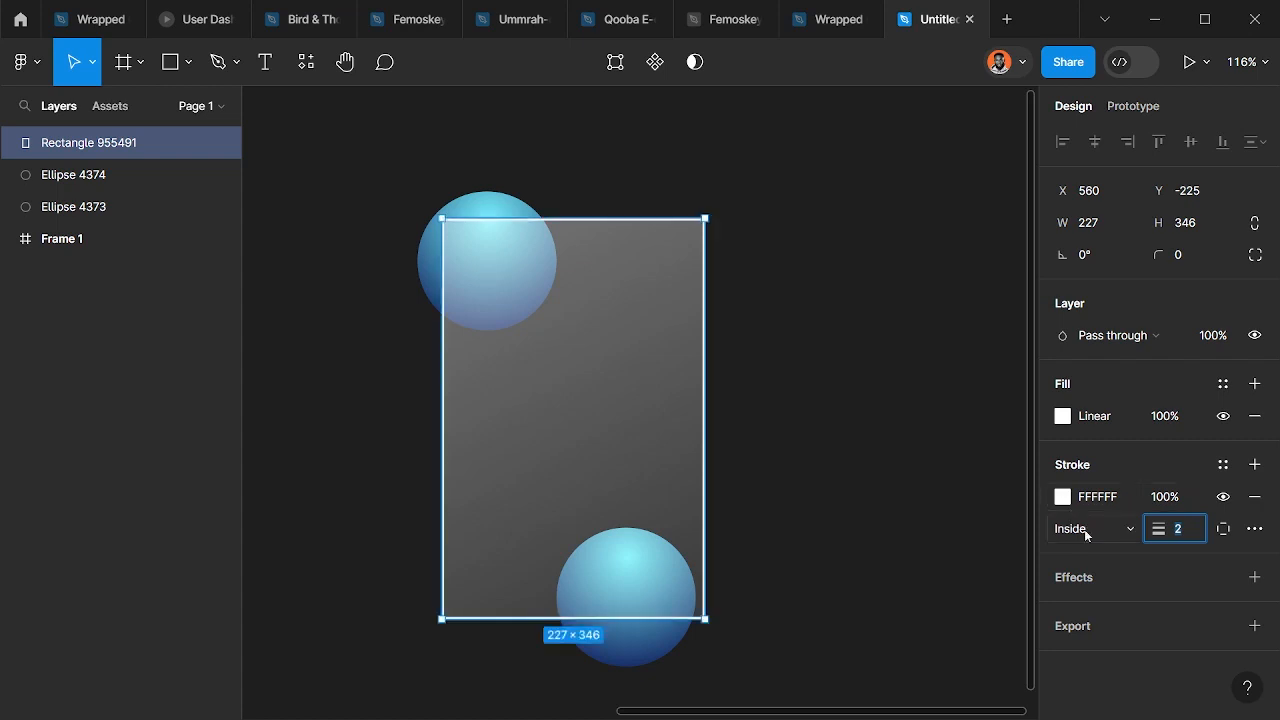
pyautogui.click(1078, 529)
pyautogui.click(1088, 503)
# - Change the rectangle's stroke to a linear gradient running diagonally from above its upper-left area to beyond its lower-right corner
pyautogui.click(1062, 497)
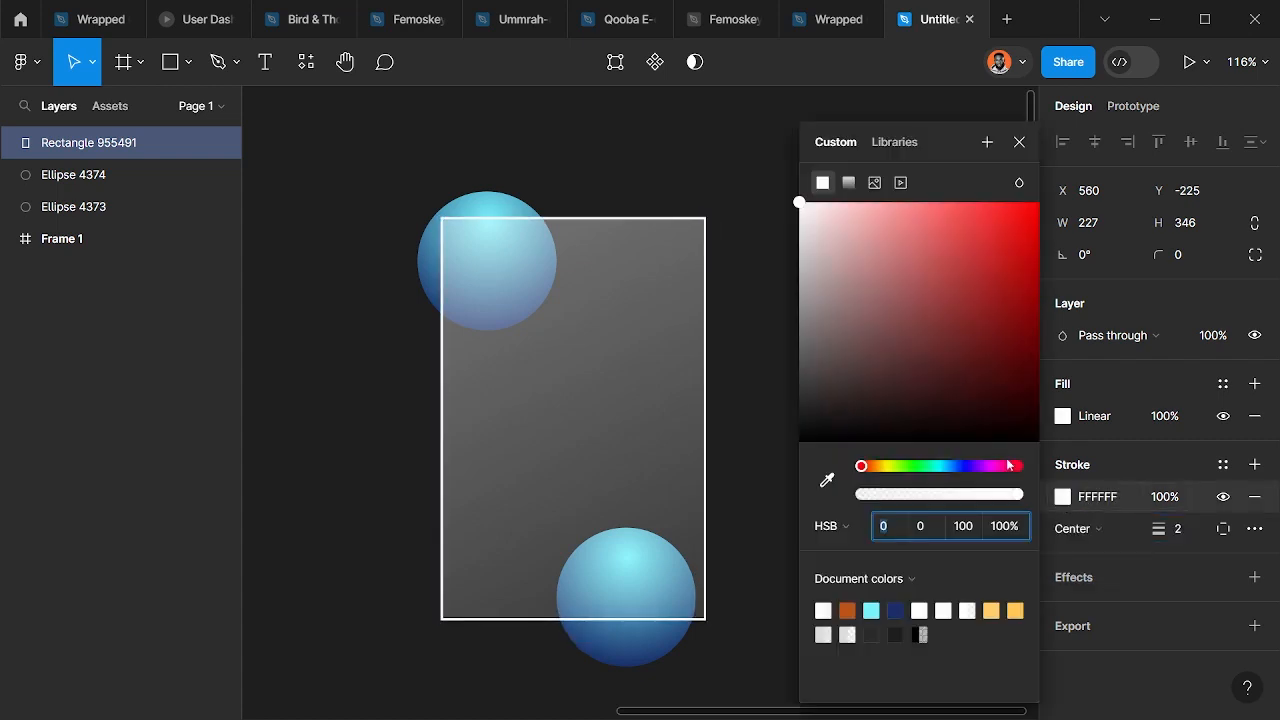
pyautogui.click(849, 183)
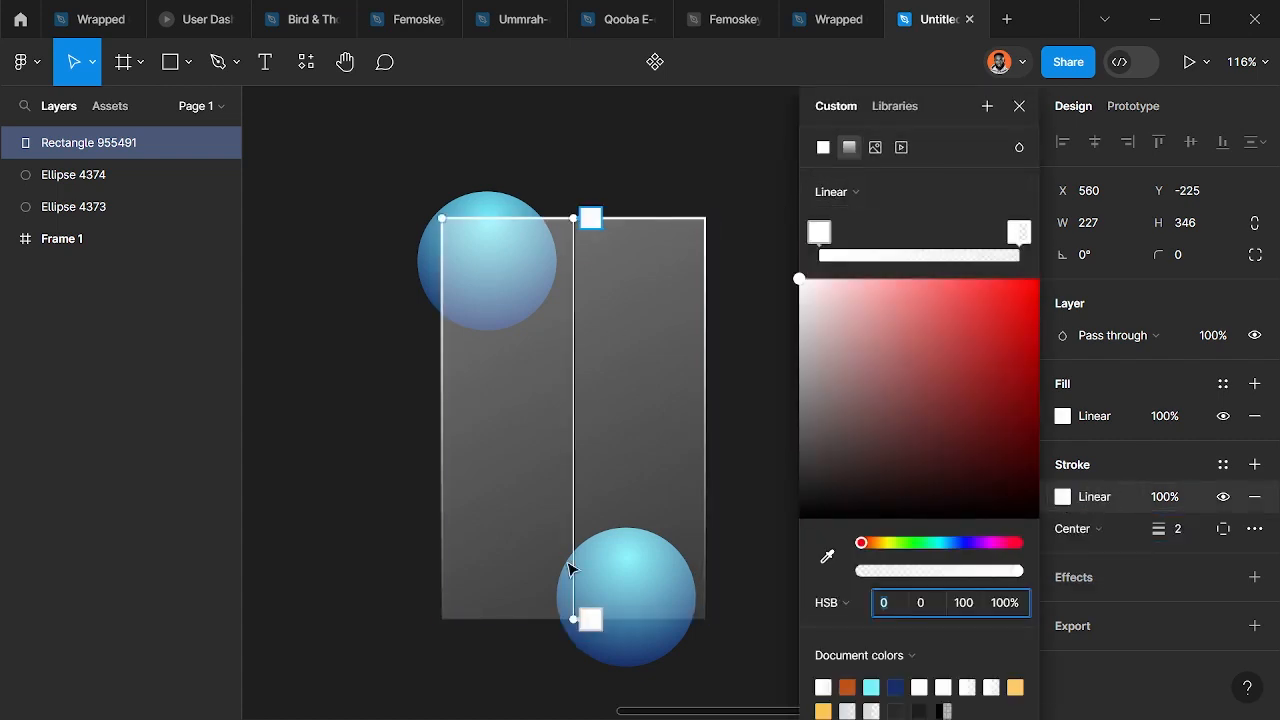
pyautogui.moveTo(588, 619); pyautogui.dragTo(739, 633)
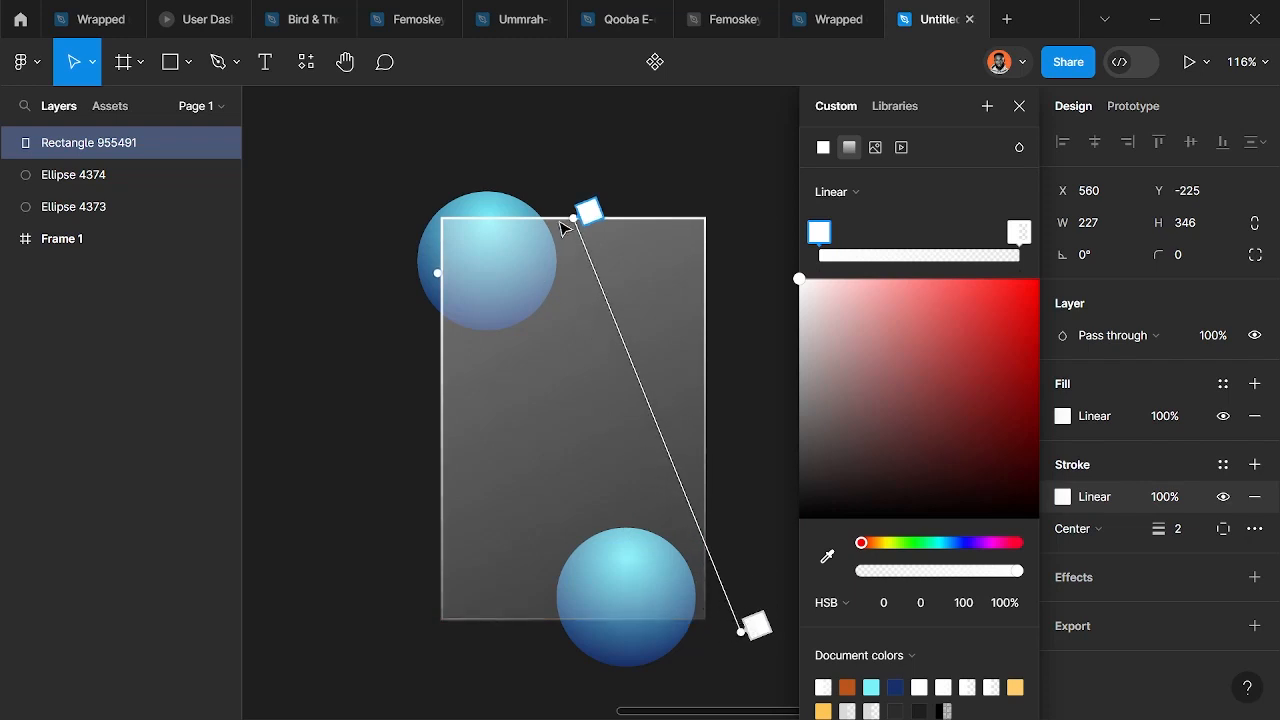
pyautogui.moveTo(572, 217); pyautogui.dragTo(478, 186)
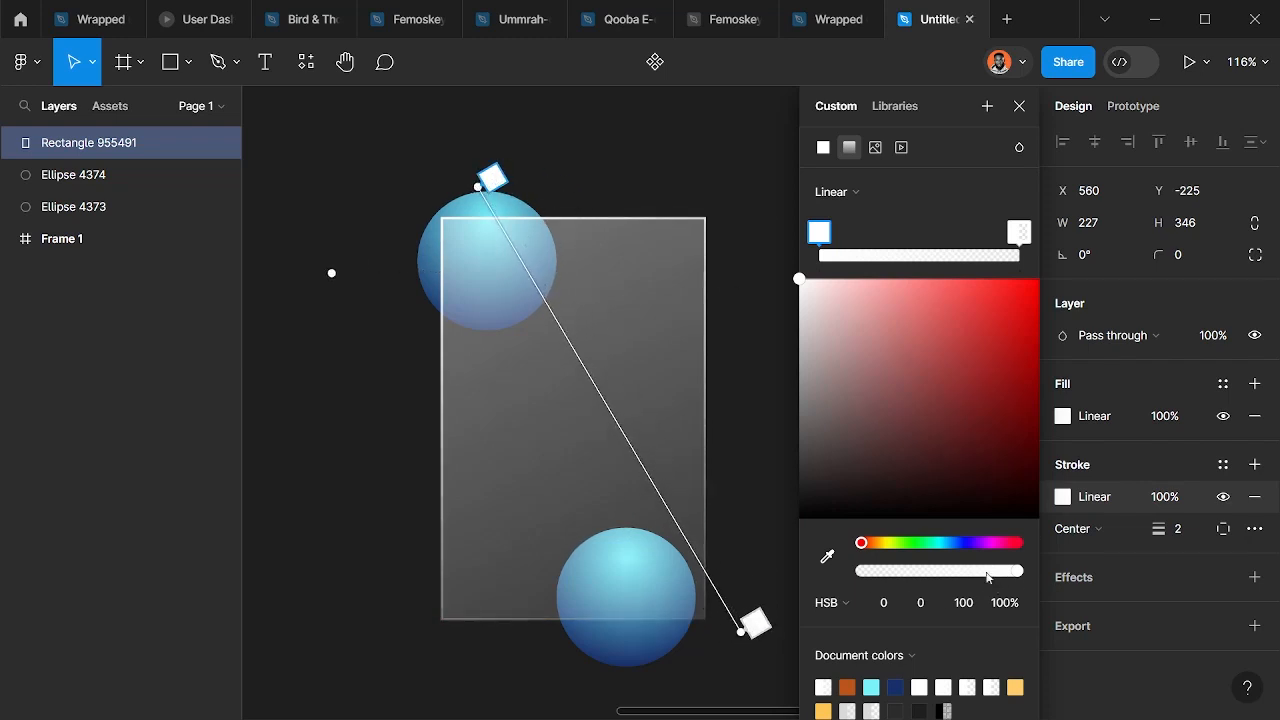
# - Lower the stroke gradient's first stop to 28% opacity and its end stop to 8%
pyautogui.moveTo(990, 571); pyautogui.dragTo(907, 567)
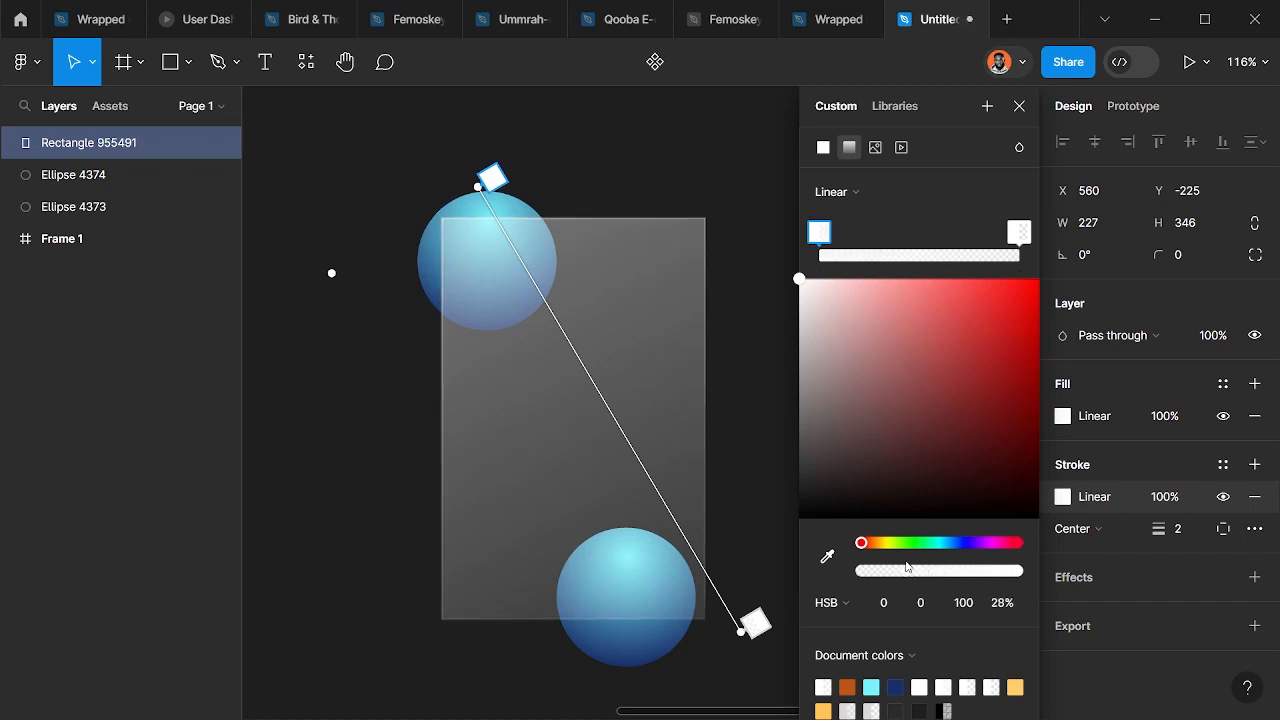
pyautogui.click(755, 622)
pyautogui.click(982, 572)
pyautogui.moveTo(982, 572)
pyautogui.mouseDown()
pyautogui.moveTo(971, 570)
pyautogui.moveTo(1010, 574)
pyautogui.moveTo(862, 572)
pyautogui.moveTo(876, 577)
pyautogui.mouseUp()
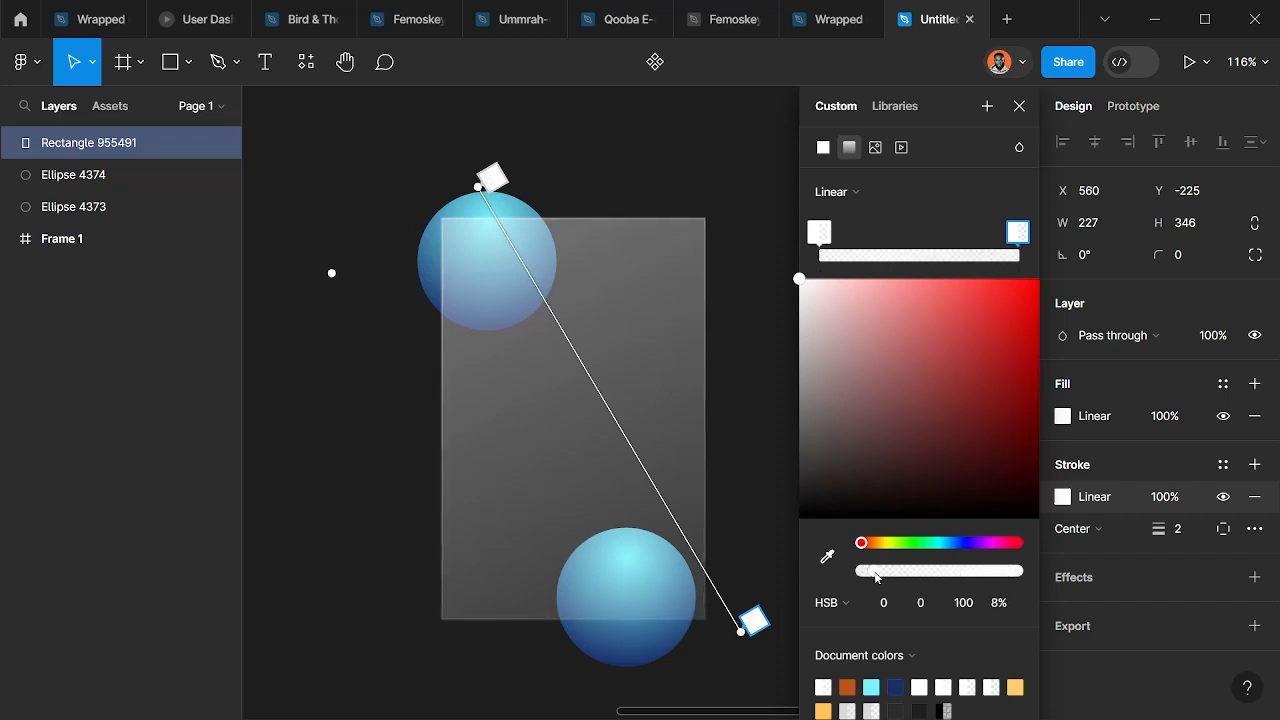
# - Add three intermediate stops to the stroke gradient: one near the middle, one near the first quarter and one near the third
pyautogui.click(623, 404)
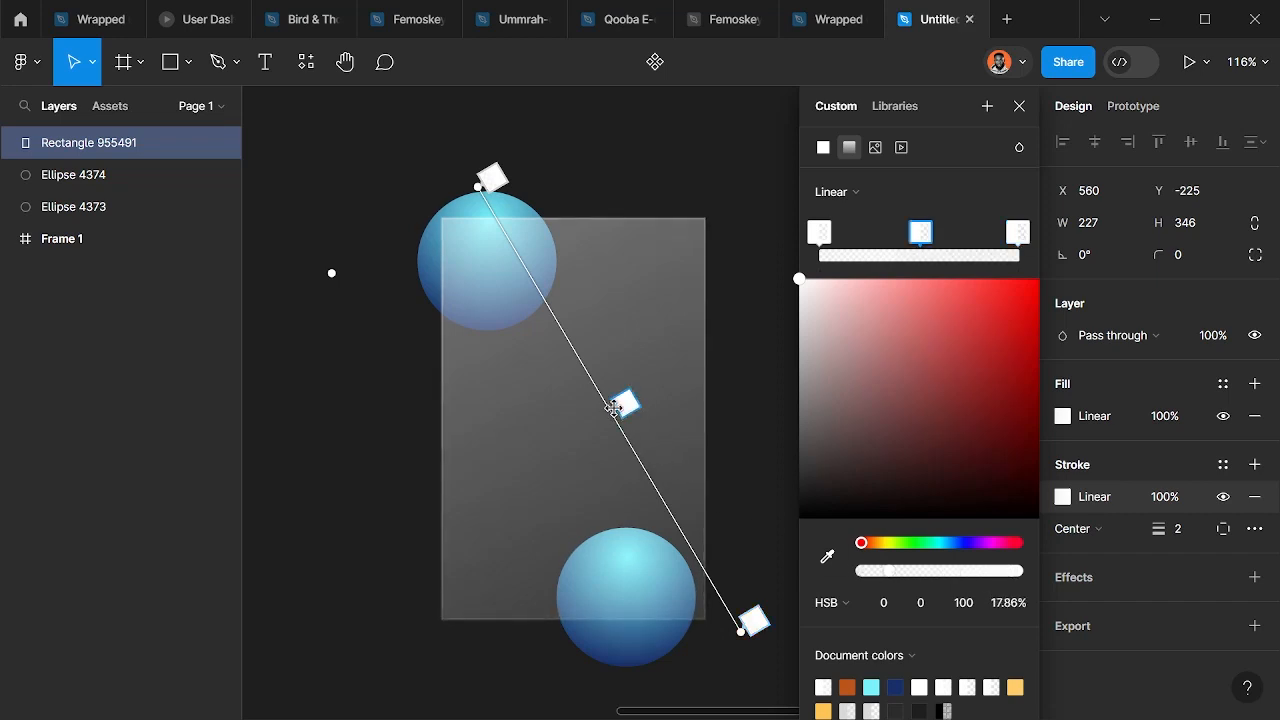
pyautogui.click(548, 313)
pyautogui.click(663, 499)
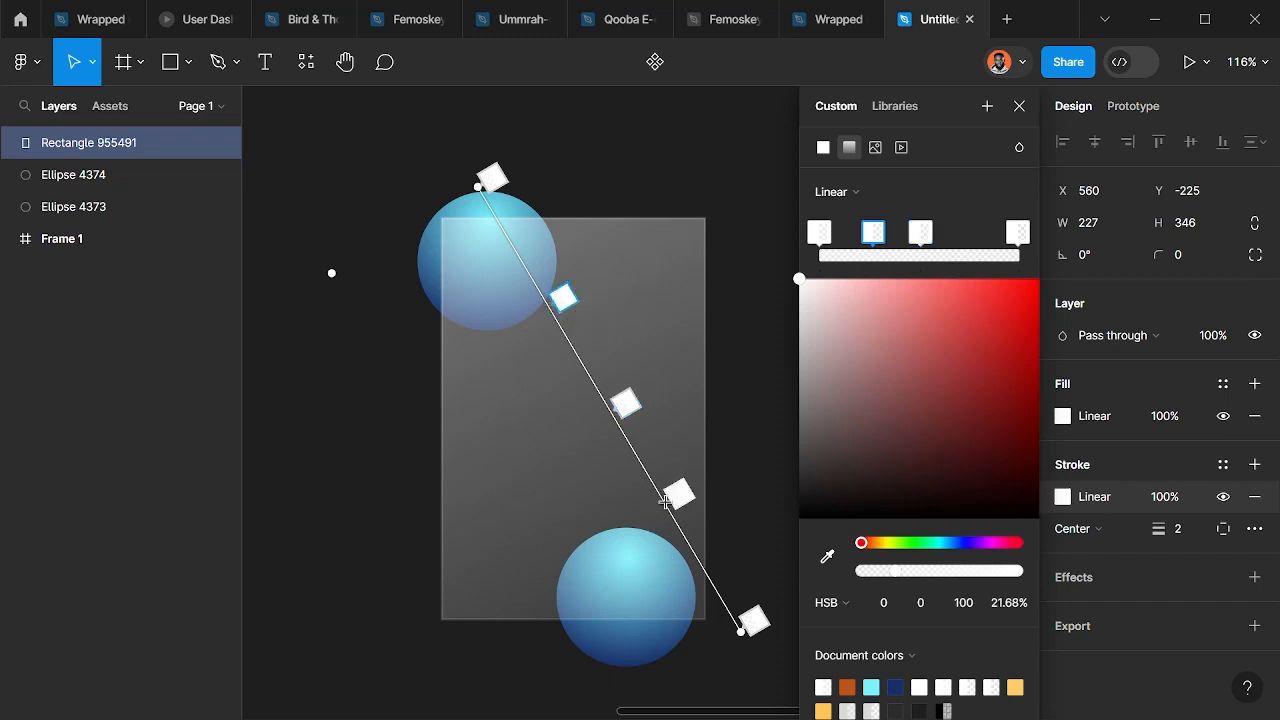
# - Set the stroke gradient's middle stop to 29% opacity and the intermediate stop above it to 20%
pyautogui.click(625, 404)
pyautogui.moveTo(930, 574)
pyautogui.mouseDown()
pyautogui.moveTo(980, 574)
pyautogui.moveTo(908, 572)
pyautogui.mouseUp()
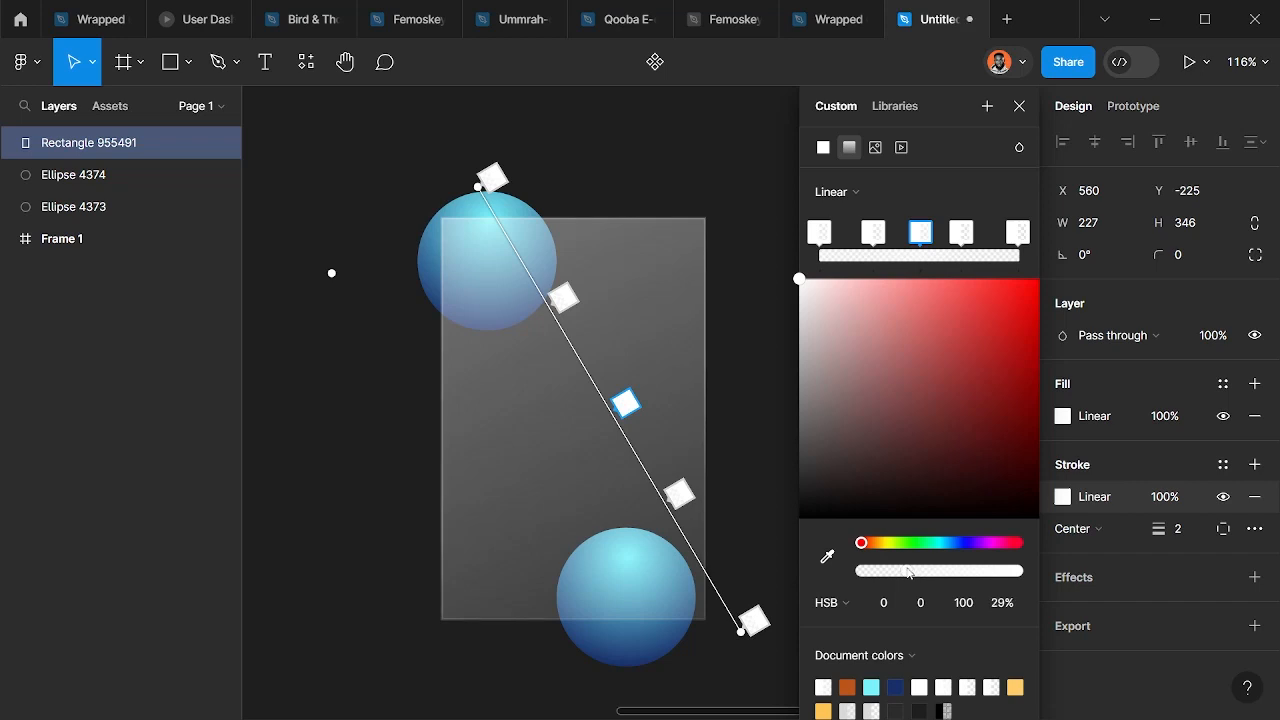
pyautogui.click(563, 296)
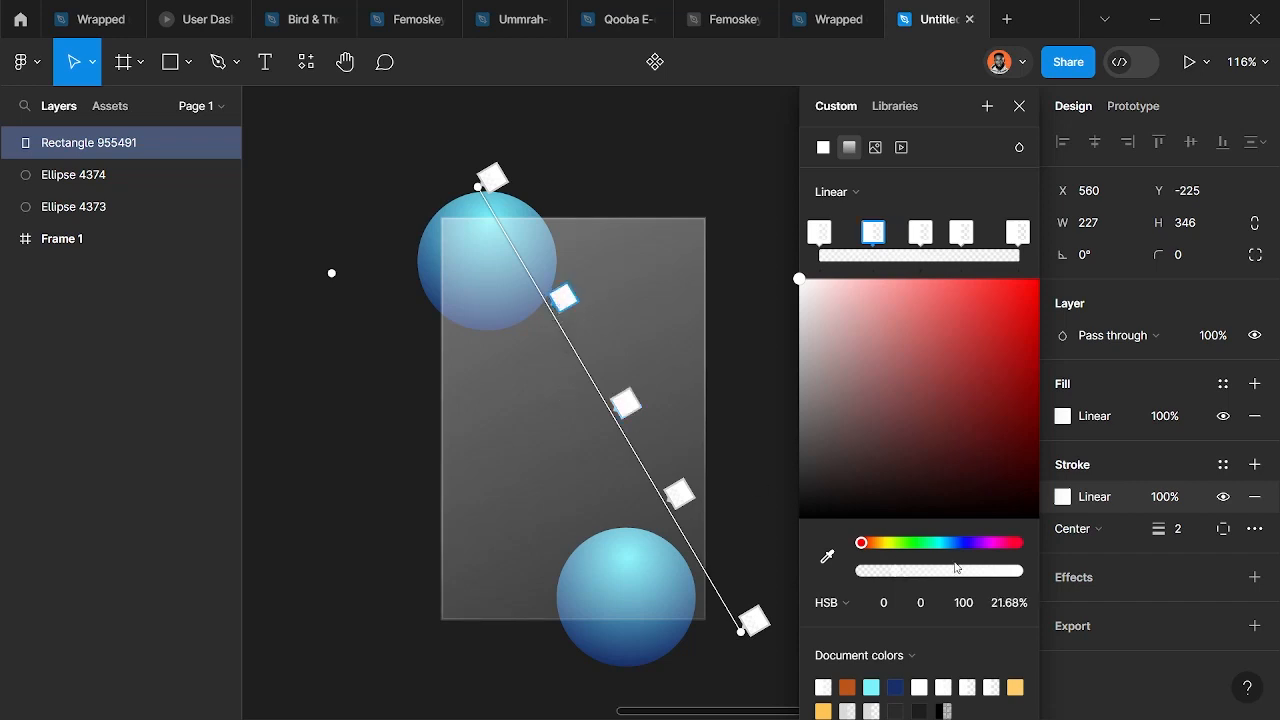
pyautogui.click(1007, 604)
pyautogui.write('20')
pyautogui.press('Return')
pyautogui.press('Escape')
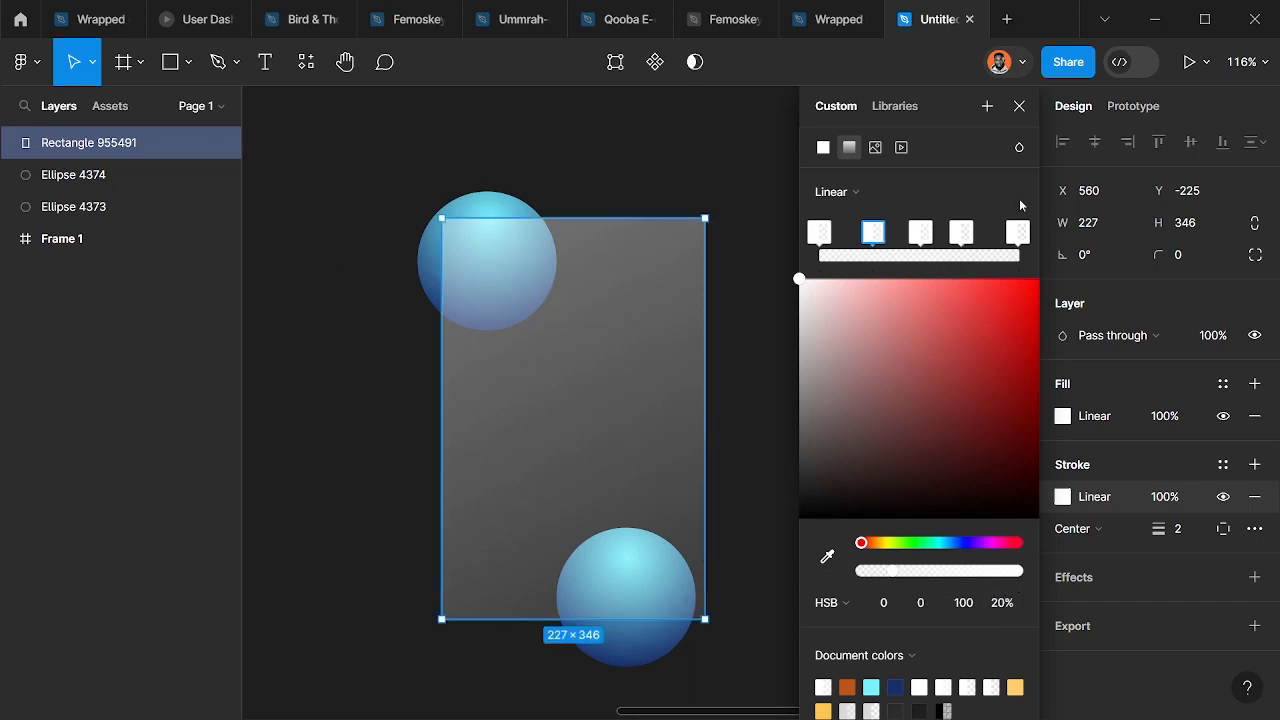
pyautogui.click(1019, 105)
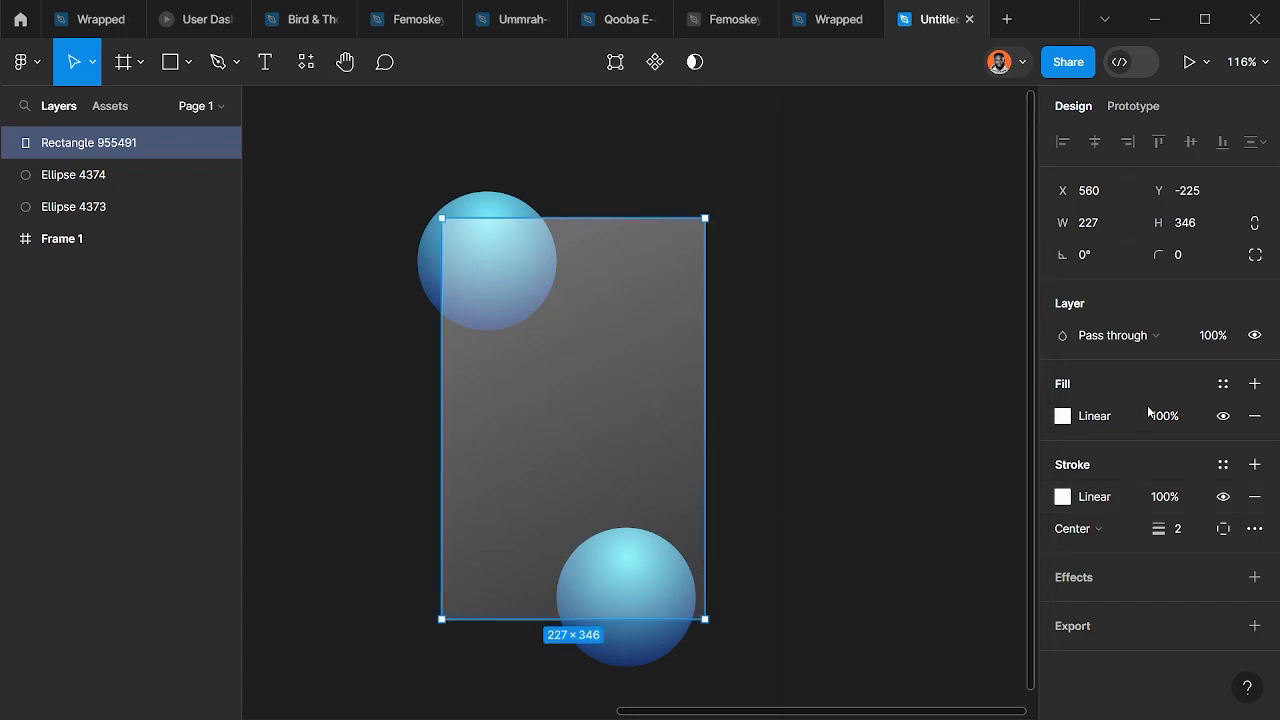
# - Add a Background blur effect to the translucent rectangle and open its blur amount for editing
pyautogui.click(1255, 578)
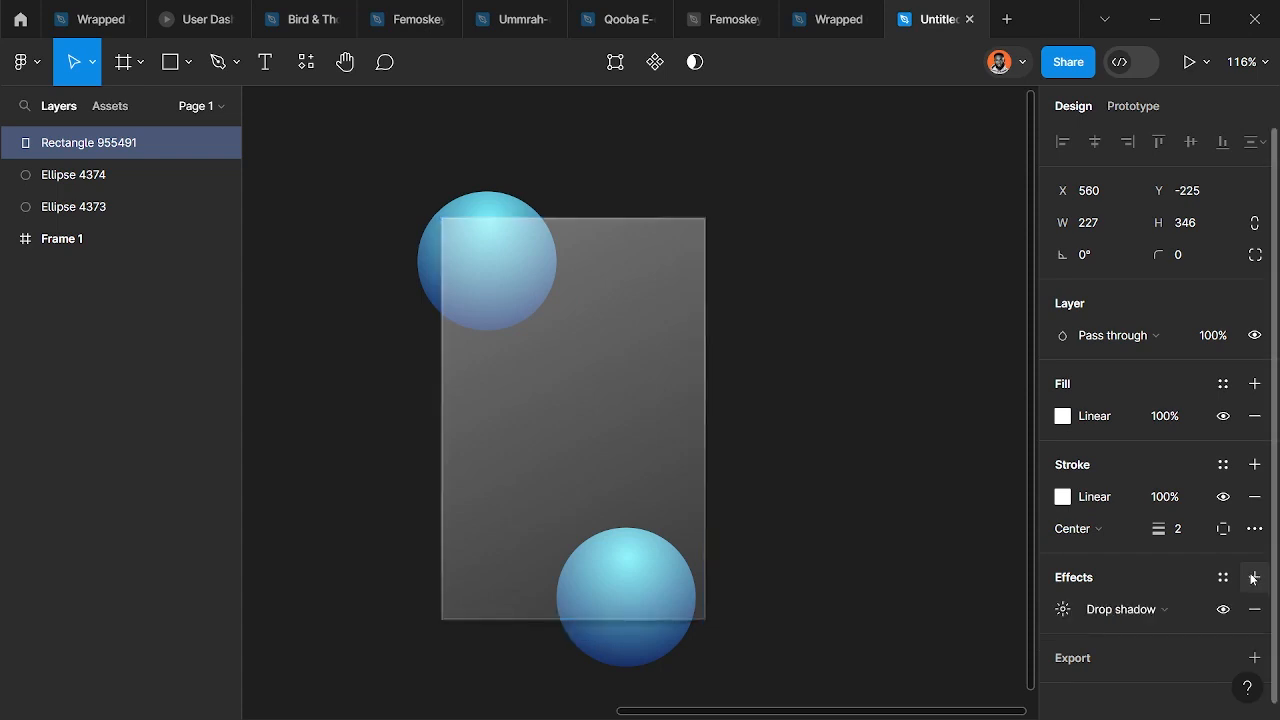
pyautogui.click(1142, 619)
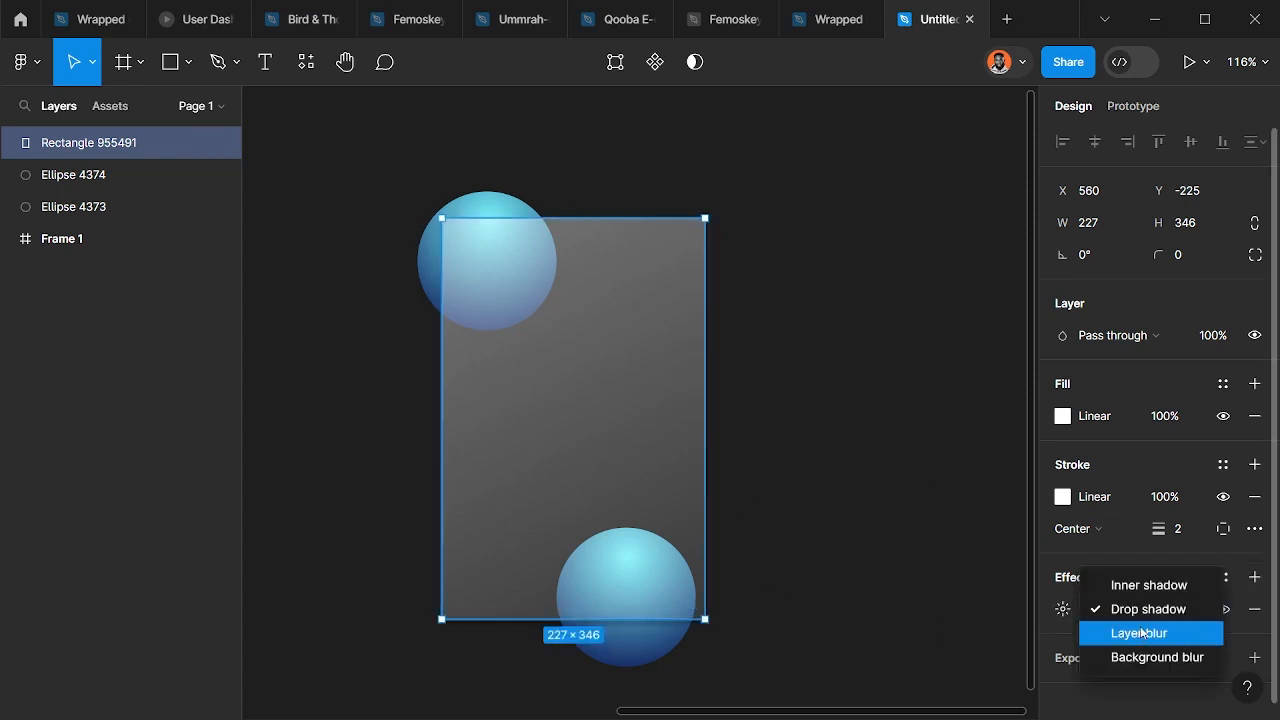
pyautogui.click(1144, 655)
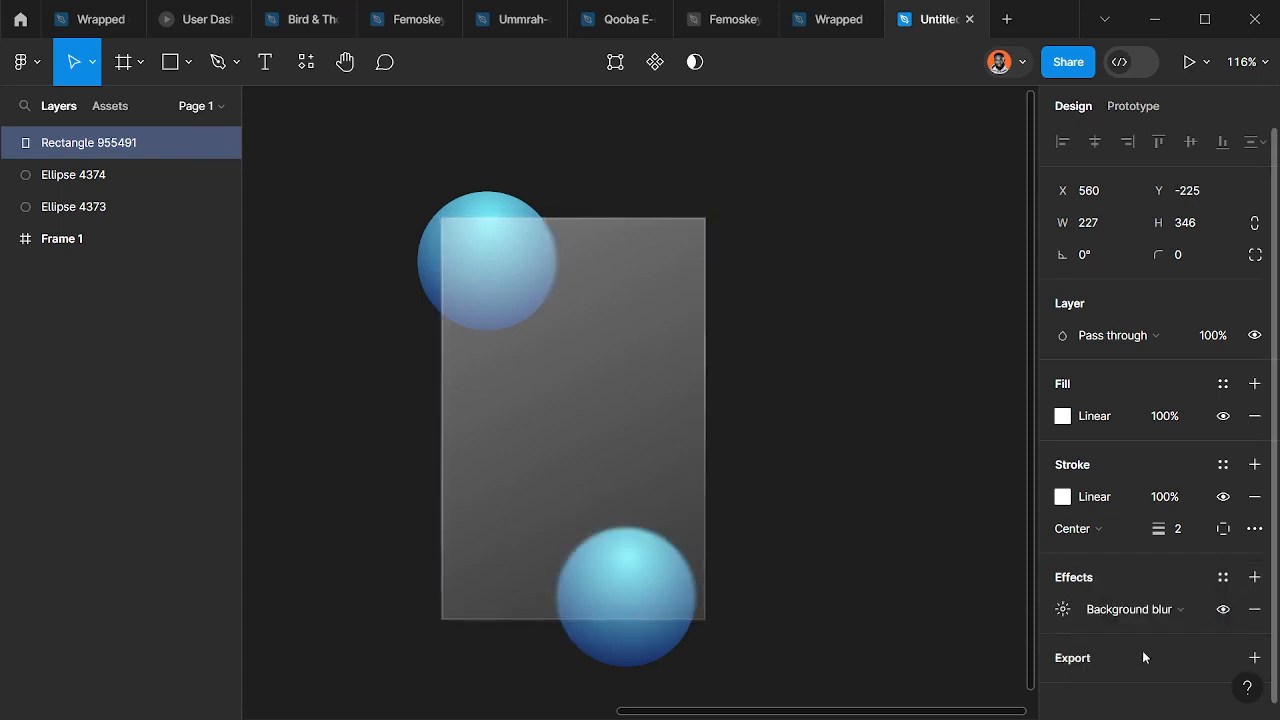
pyautogui.click(1063, 609)
pyautogui.moveTo(929, 630); pyautogui.dragTo(967, 481)
pyautogui.click(892, 499)
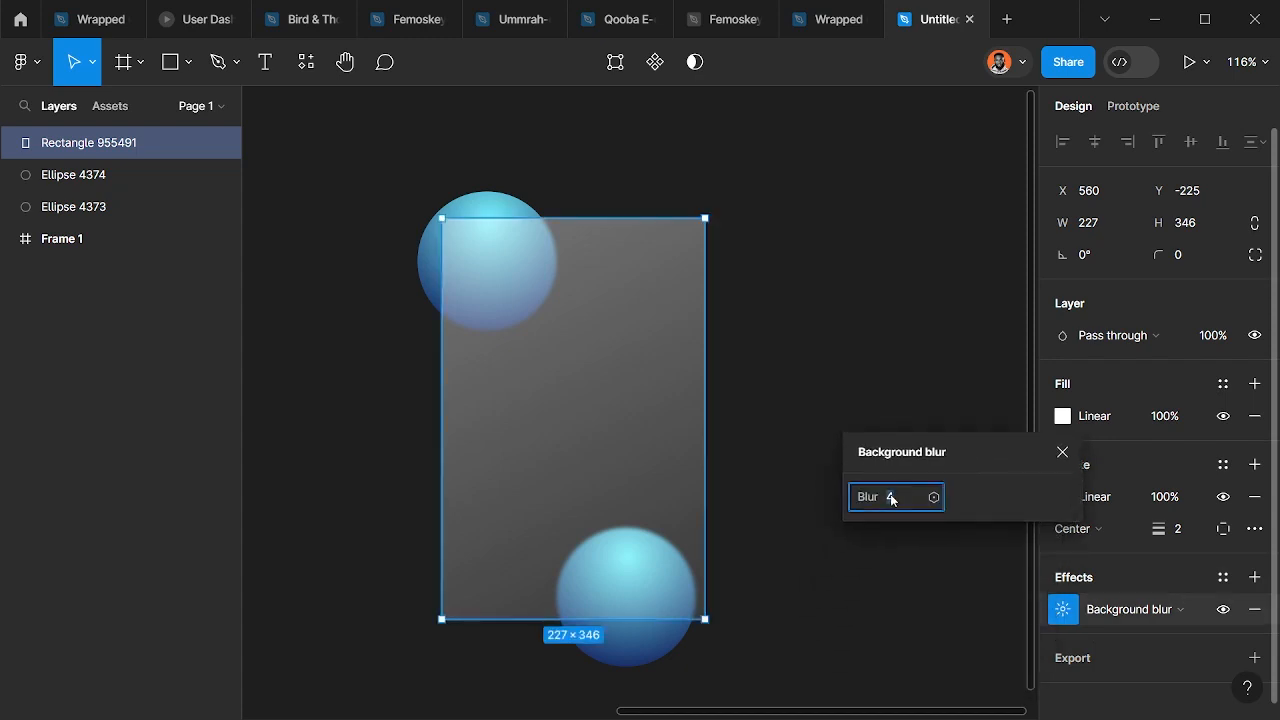
# - Try stronger background blur amounts on the rectangle, up to 22 and back to 20
pyautogui.press('Up')
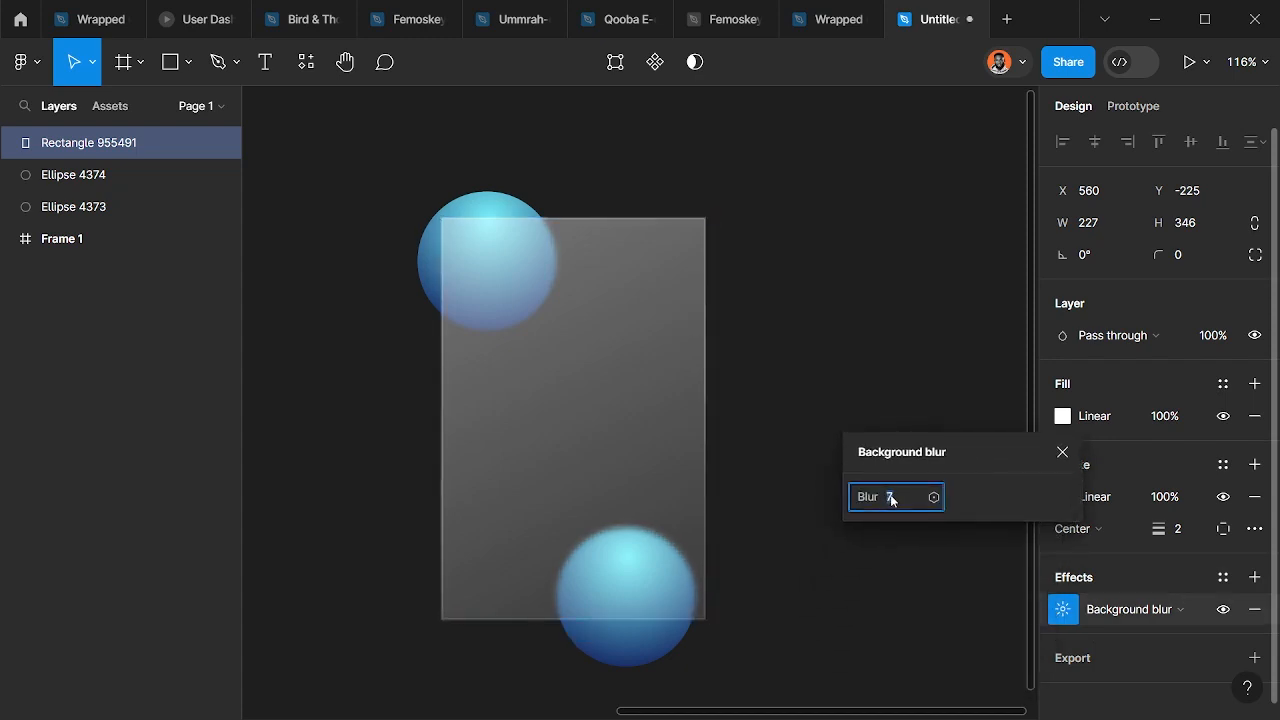
pyautogui.press('Up')
pyautogui.press('Up')
pyautogui.press('Up')
pyautogui.press('Up')
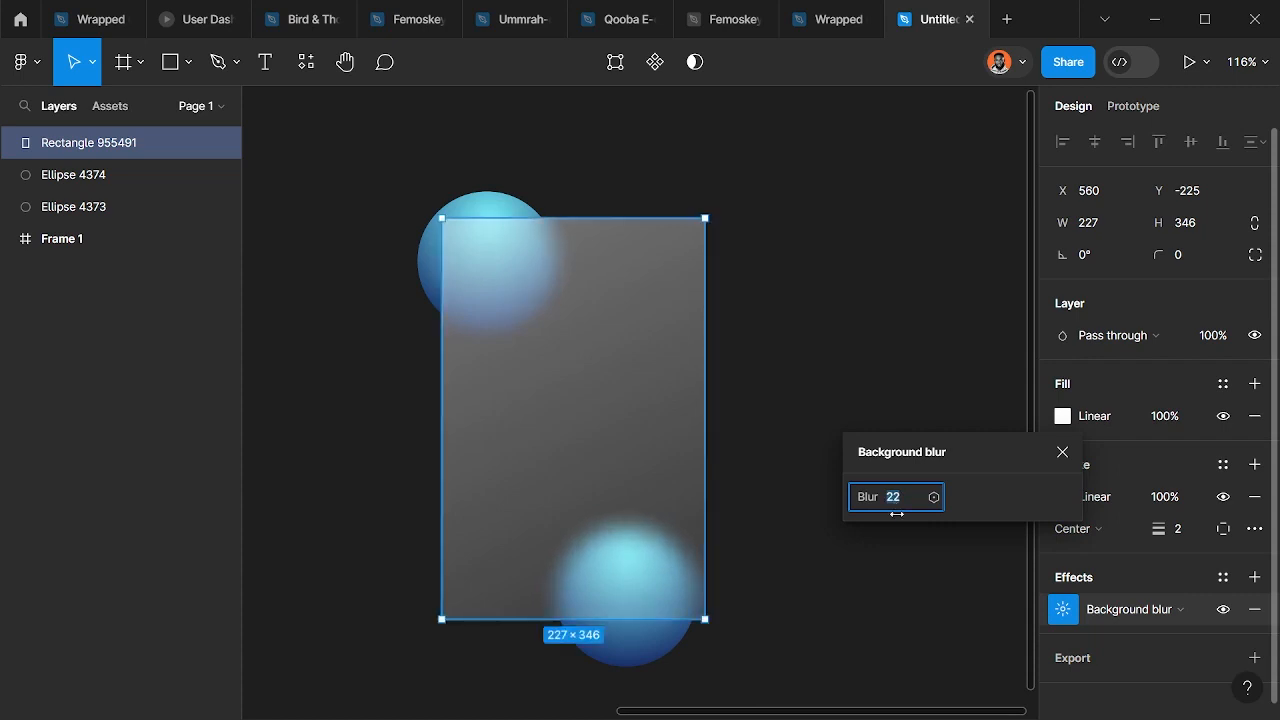
pyautogui.press('Return')
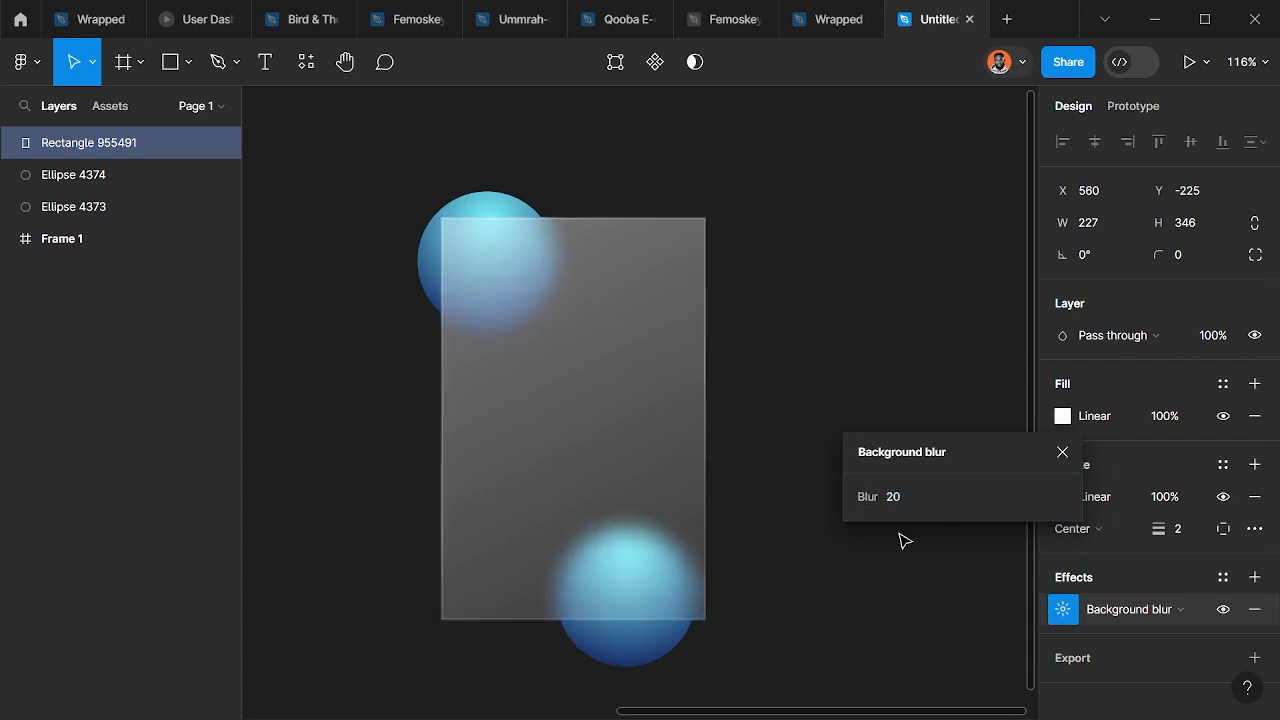
# - Set the rectangle's background blur to 12 and close the effect settings
pyautogui.click(911, 498)
pyautogui.write('12')
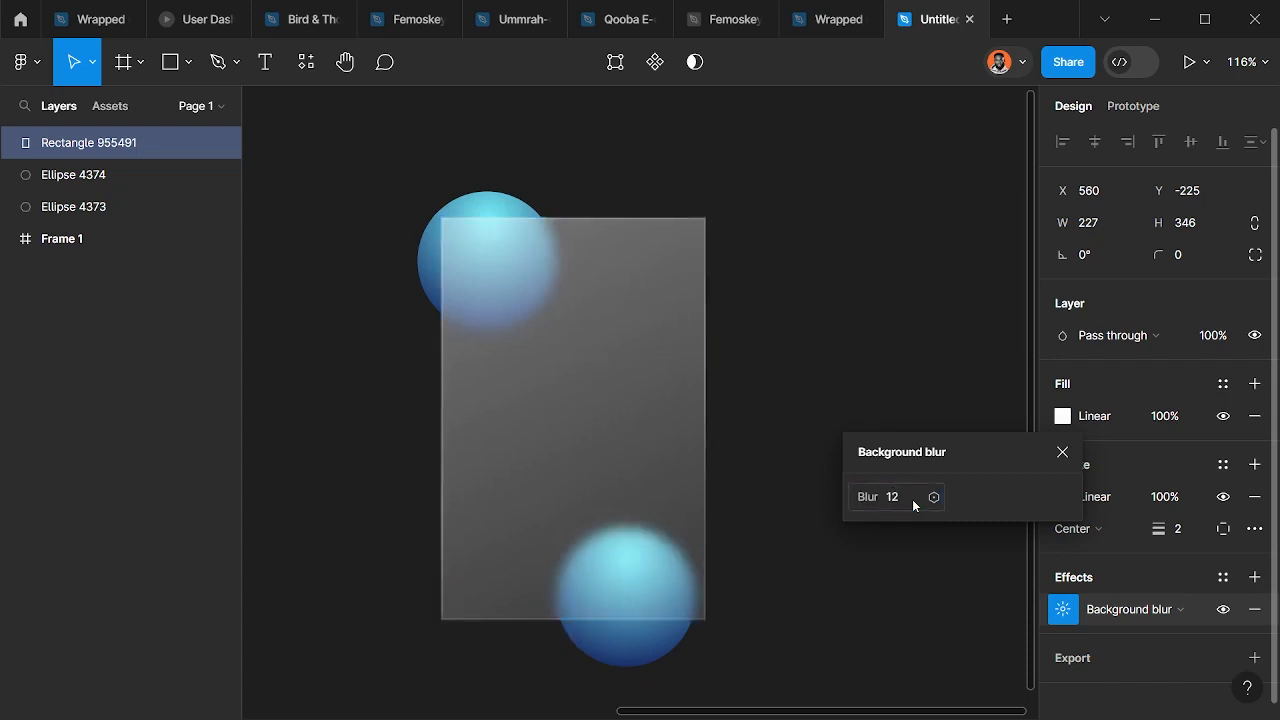
pyautogui.press('Return')
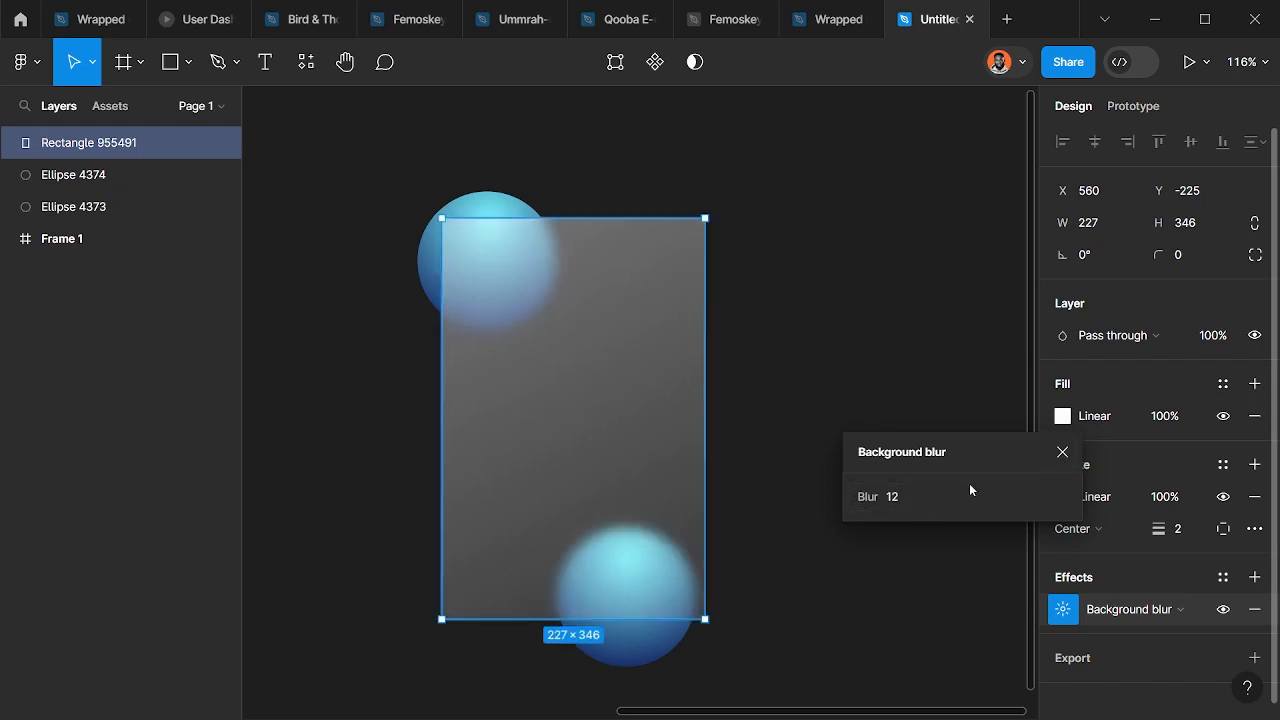
pyautogui.click(1063, 453)
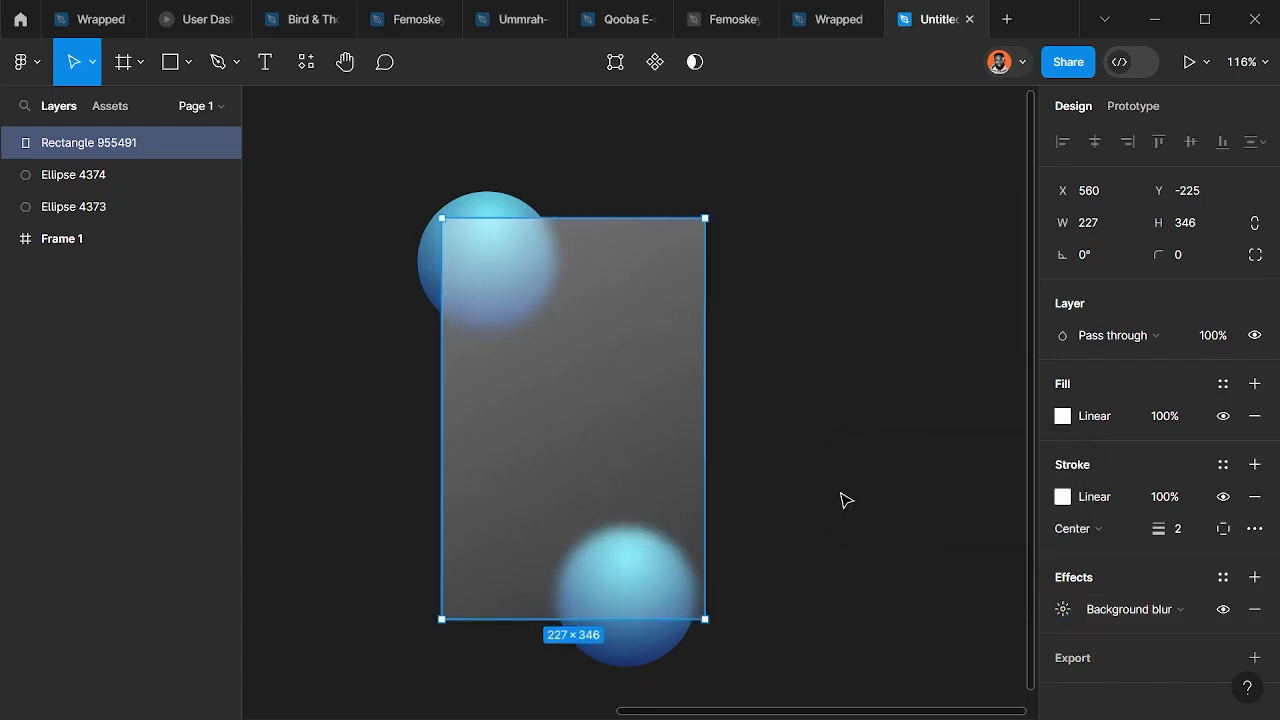
# - Examine the corners and edge stroke of the rectangle in the finished orange example, and view it beside the blue version
pyautogui.click(843, 500)
pyautogui.scroll(-5, 852, 535)
pyautogui.scroll(12, 390, 520)
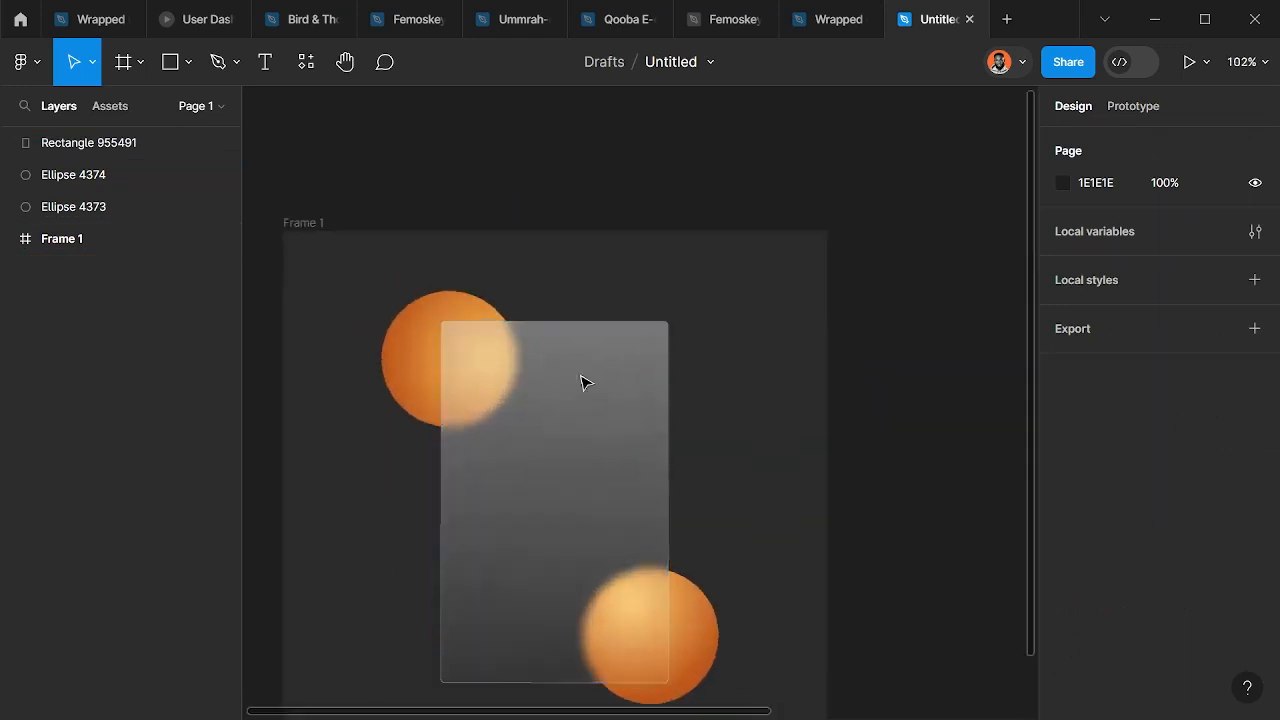
pyautogui.scroll(1, 558, 356)
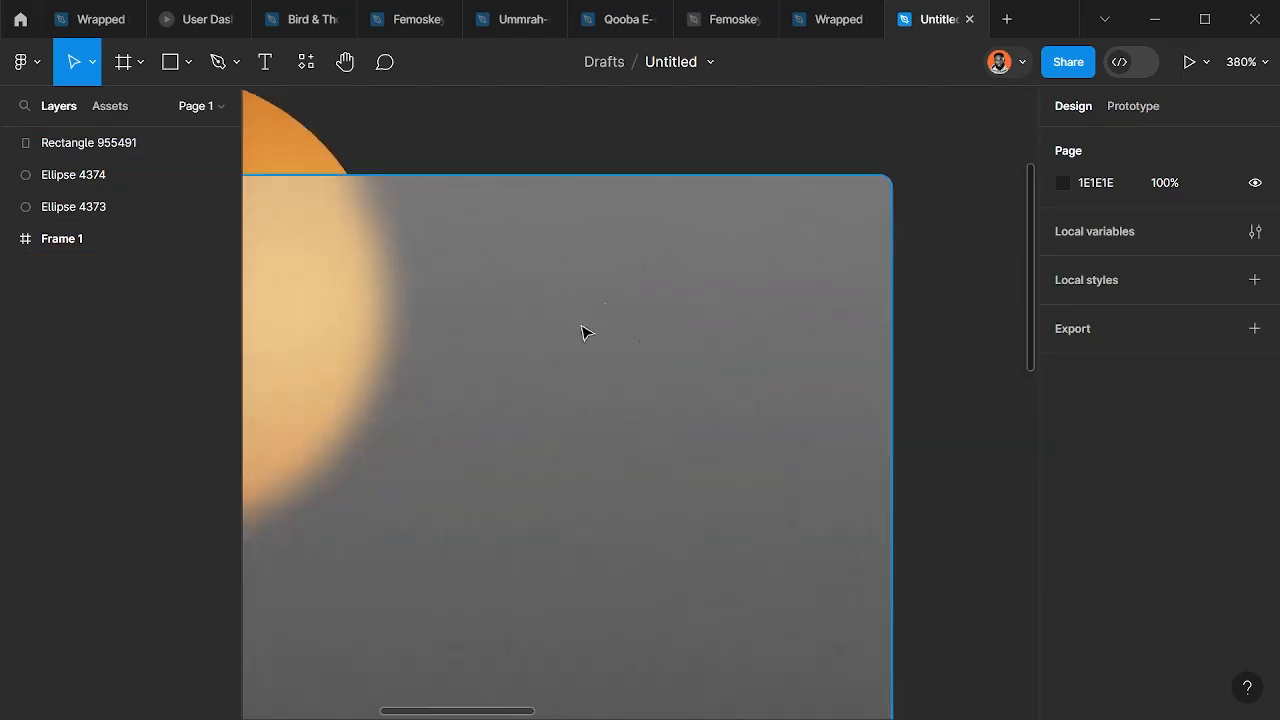
pyautogui.scroll(-3, 500, 423)
pyautogui.scroll(5, 494, 423)
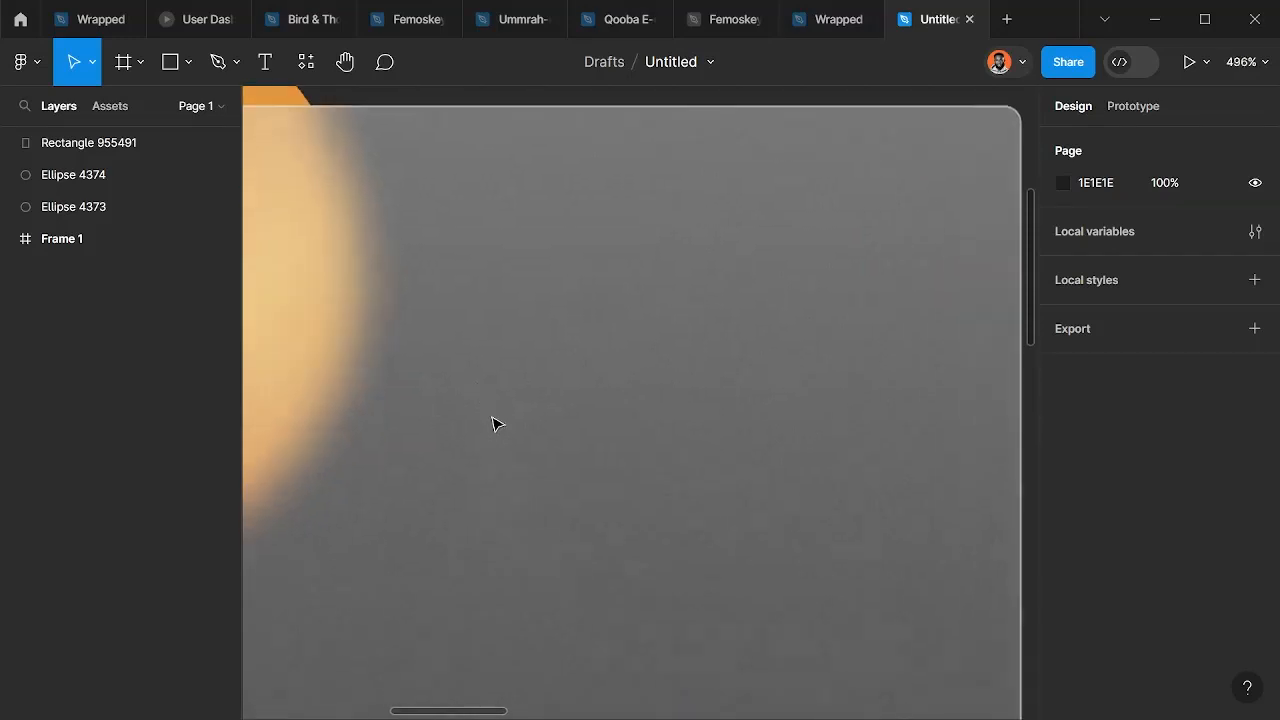
pyautogui.scroll(-1, 487, 481)
pyautogui.scroll(-8, 487, 475)
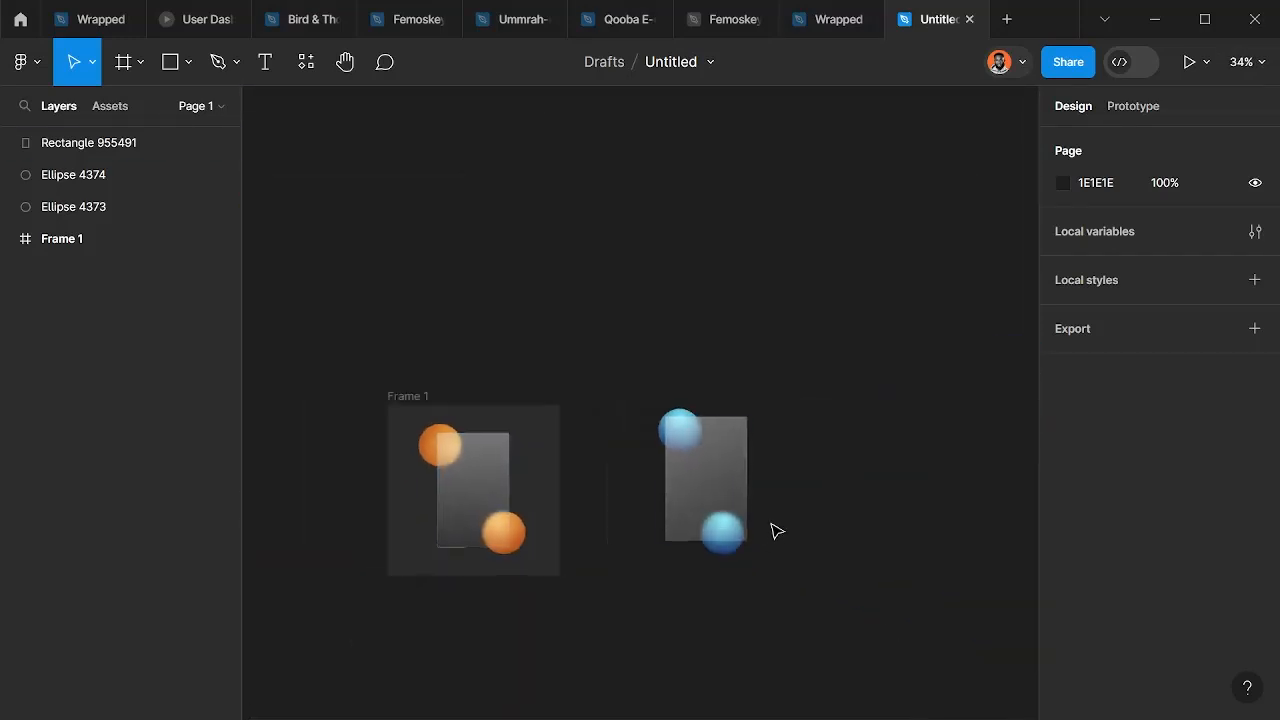
# - Add a noise pattern with its amount at 100% to the translucent rectangle using the Noise & Texture plugin
pyautogui.scroll(3, 740, 510)
pyautogui.click(553, 407)
pyautogui.rightClick(540, 336)
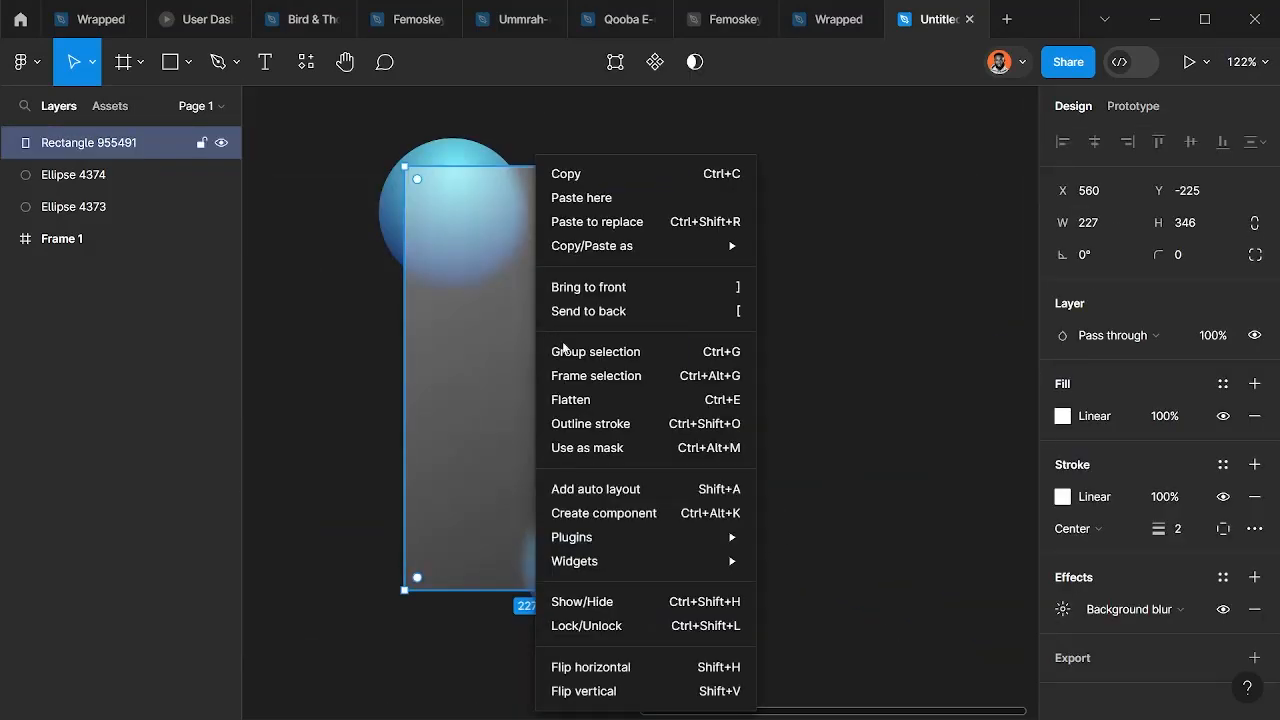
pyautogui.moveTo(652, 543)
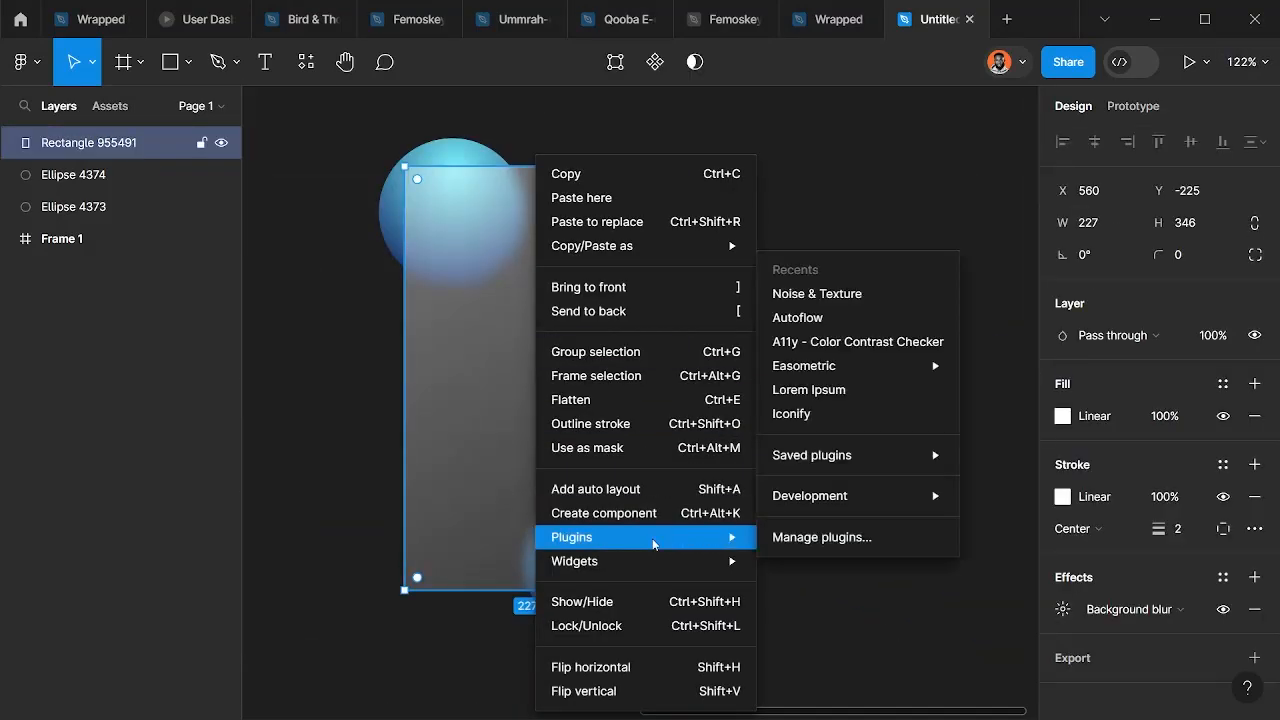
pyautogui.click(827, 296)
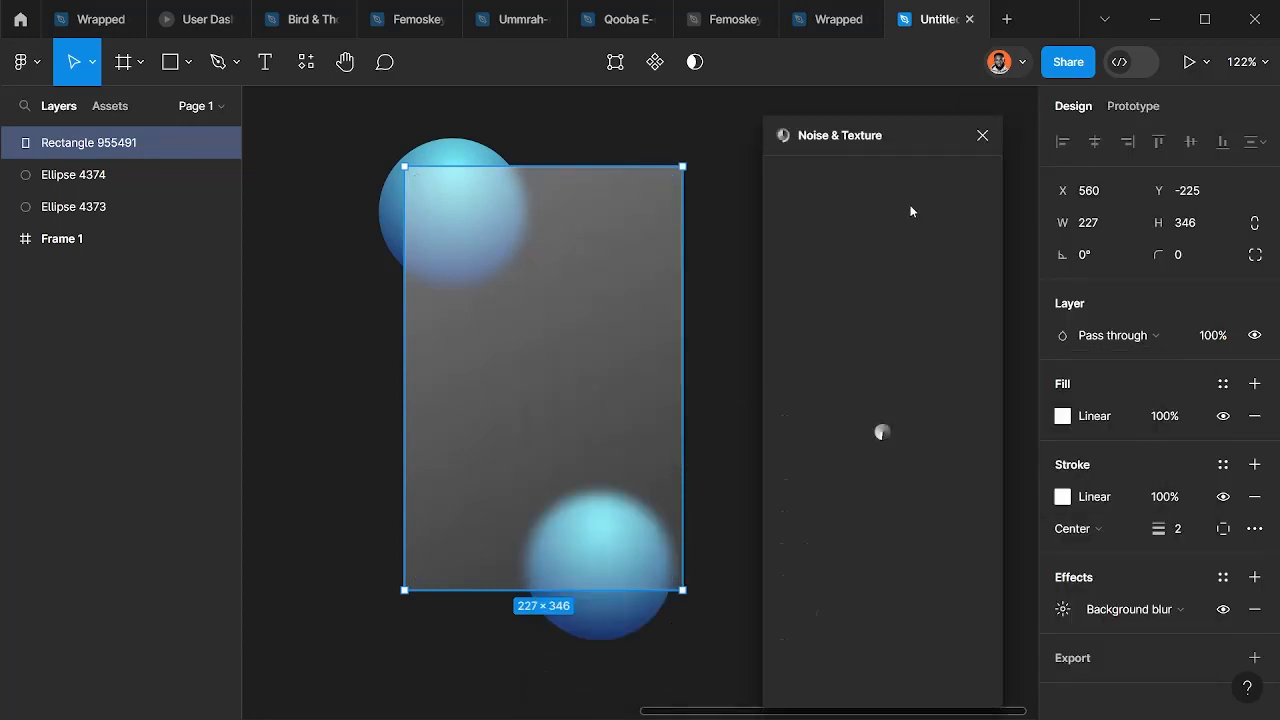
pyautogui.moveTo(875, 450); pyautogui.dragTo(1006, 448)
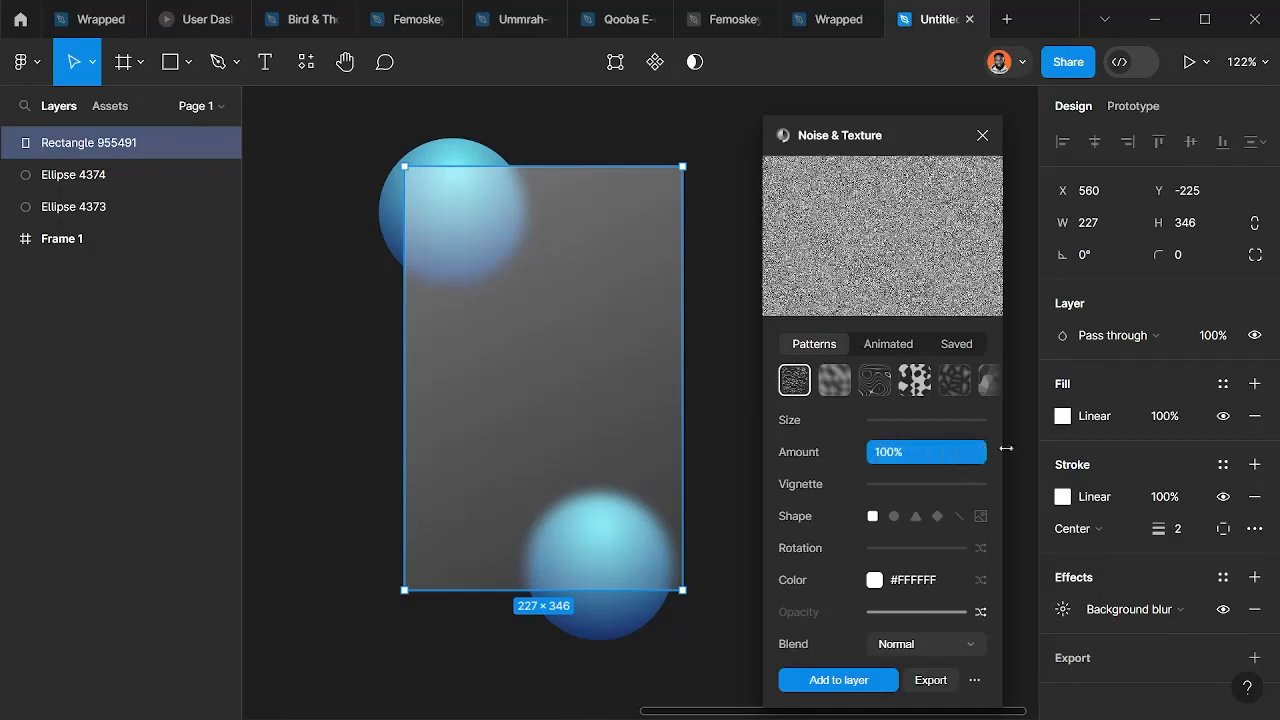
pyautogui.click(840, 681)
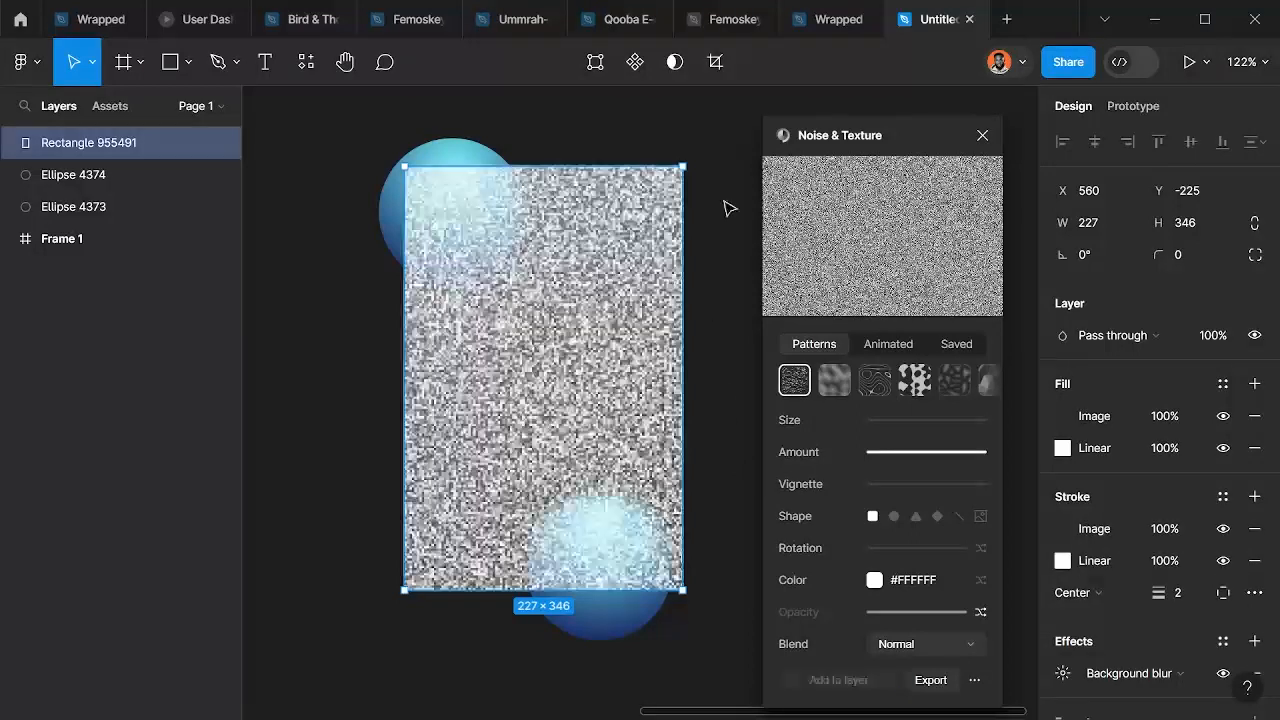
pyautogui.click(984, 136)
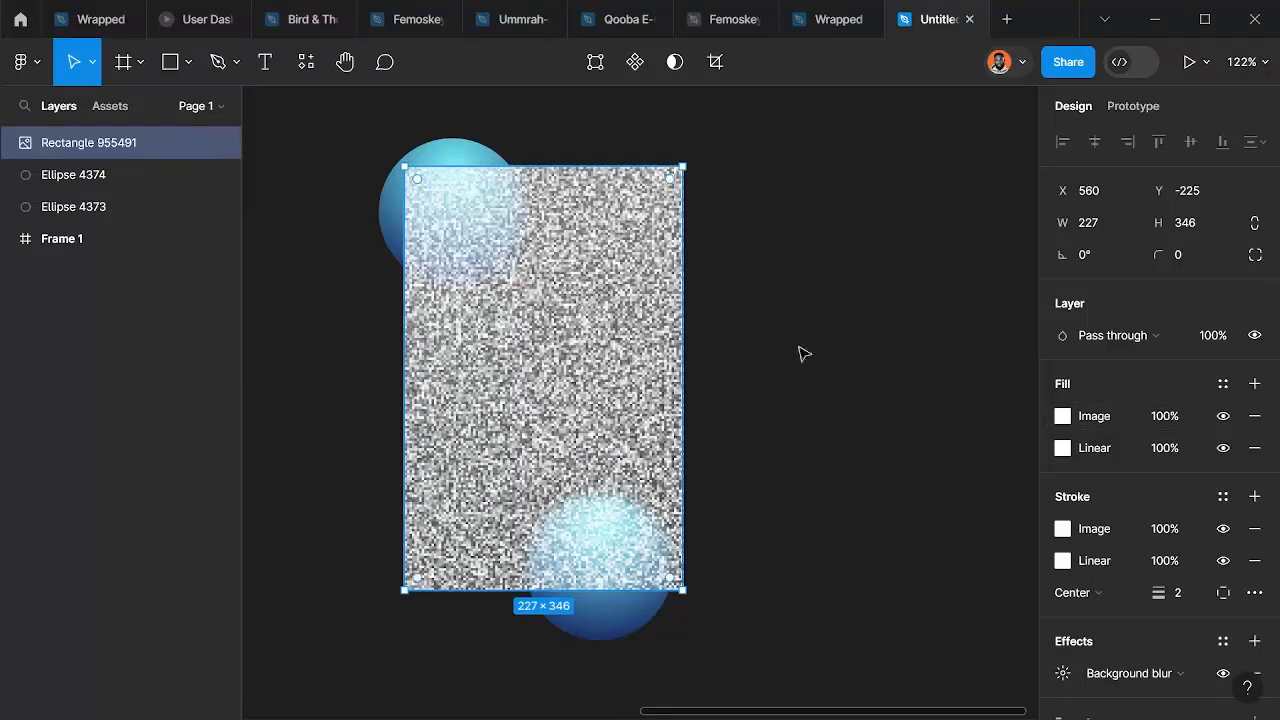
# - Remove the noise image from the rectangle's stroke and change its noise image fill from tiling to Fill scaling
pyautogui.click(1255, 529)
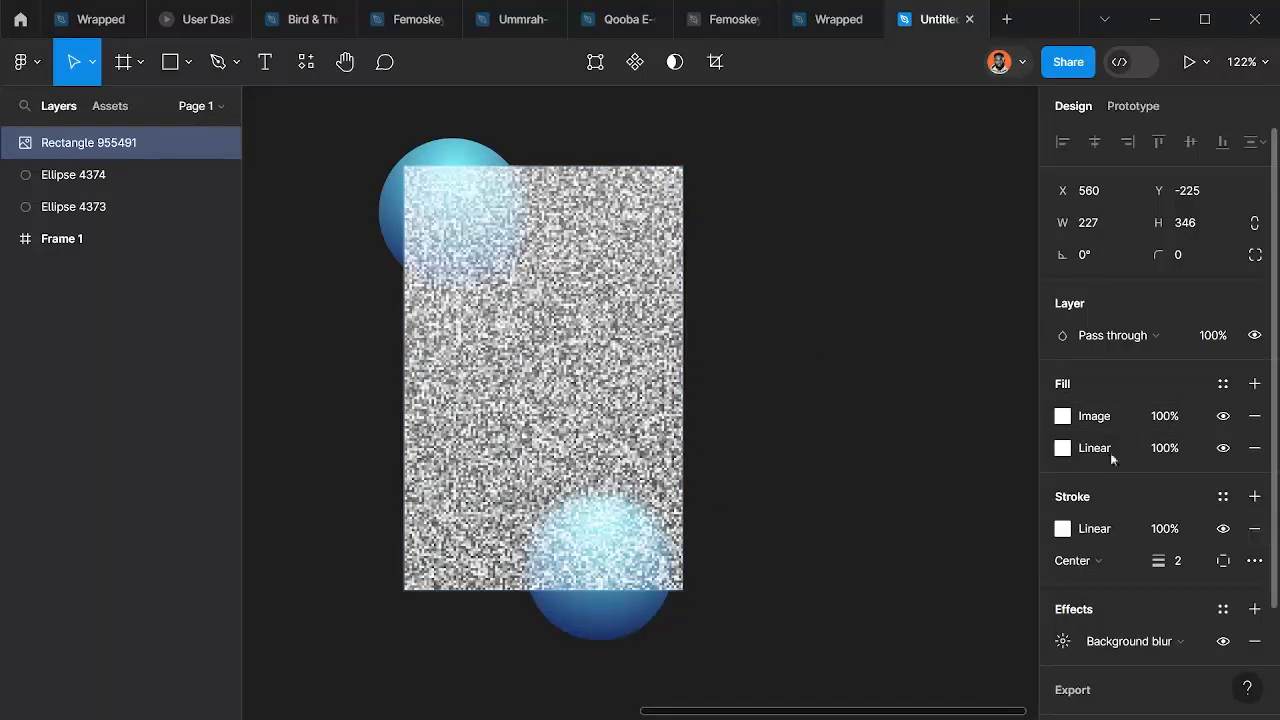
pyautogui.click(1063, 417)
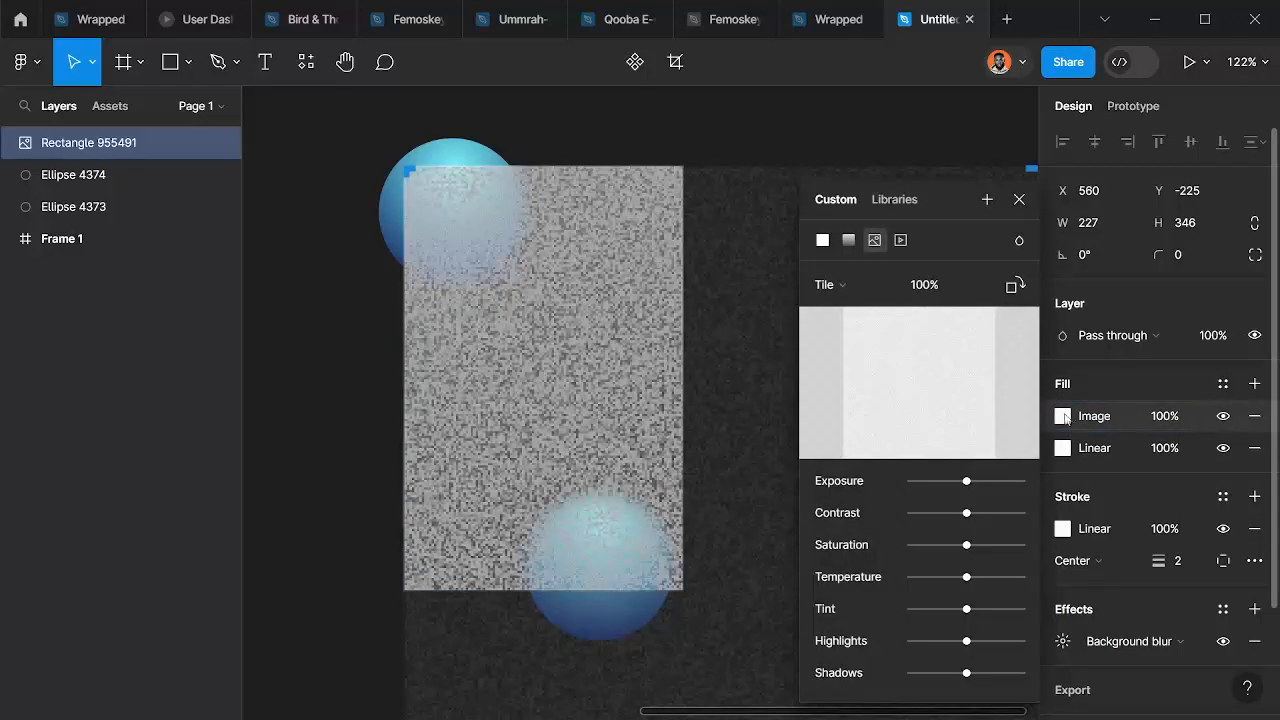
pyautogui.click(827, 286)
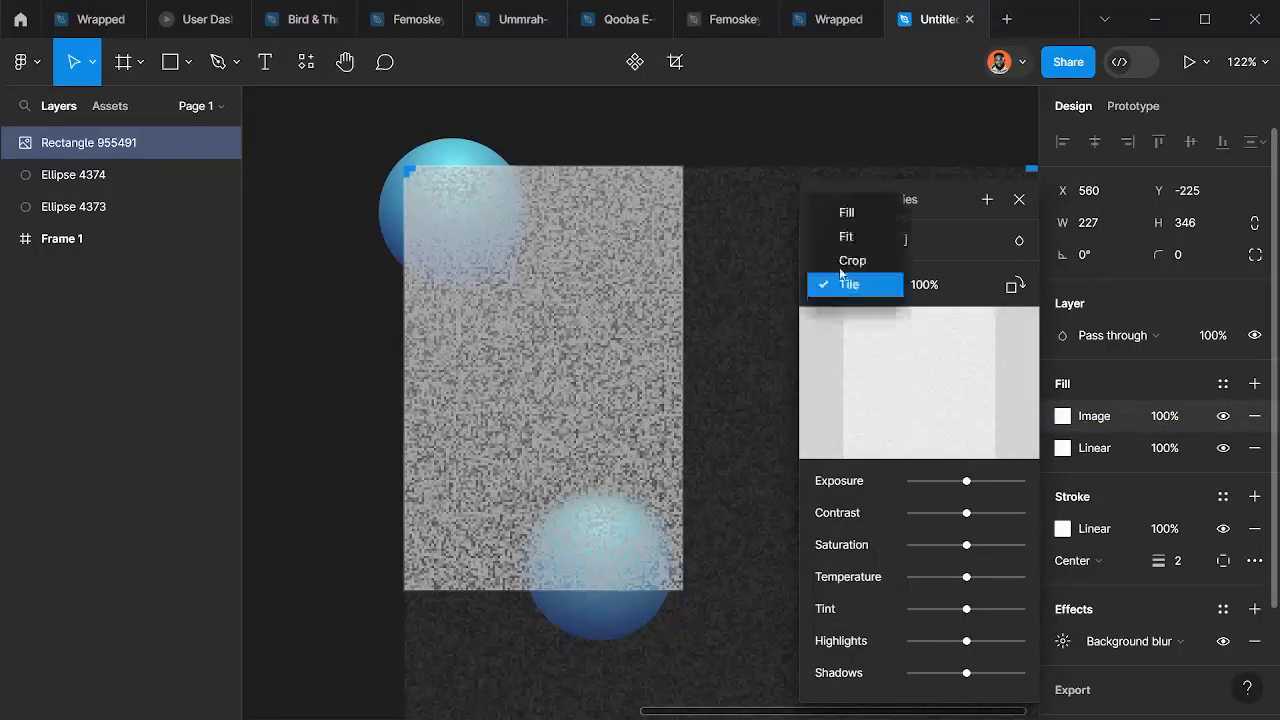
pyautogui.click(849, 210)
pyautogui.scroll(5, 491, 237)
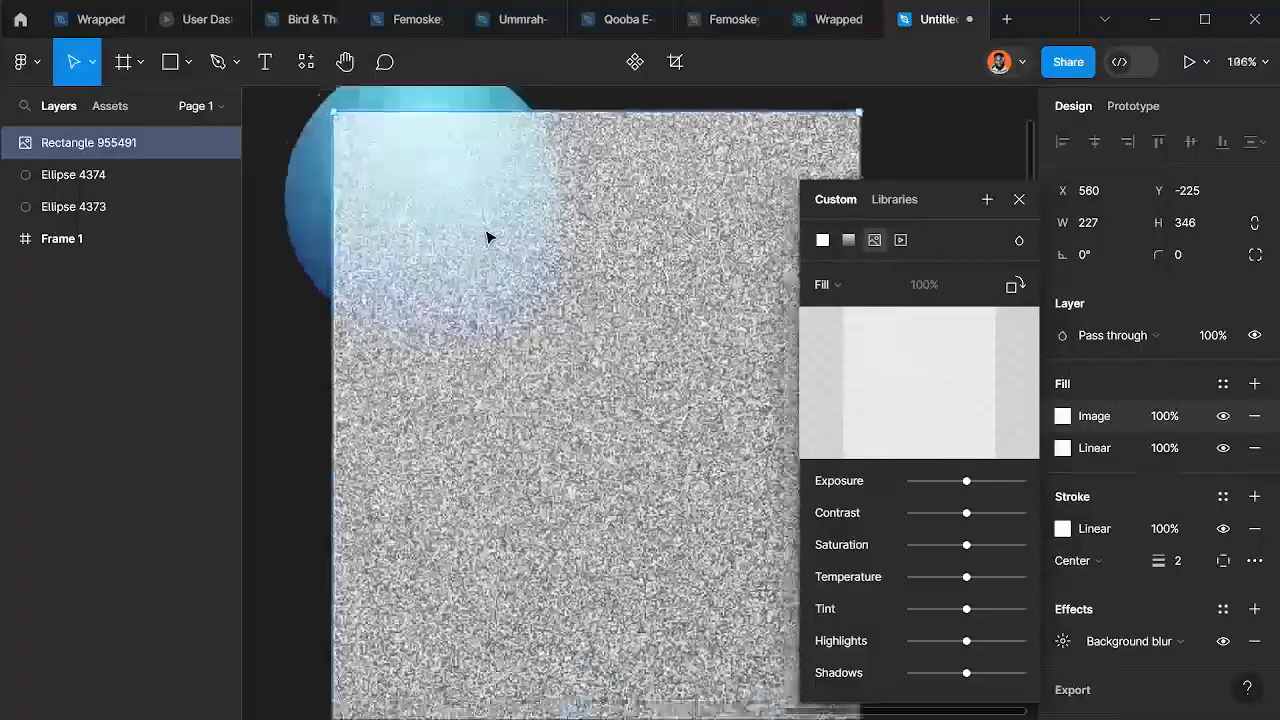
pyautogui.scroll(-4, 537, 380)
pyautogui.scroll(-1, 589, 380)
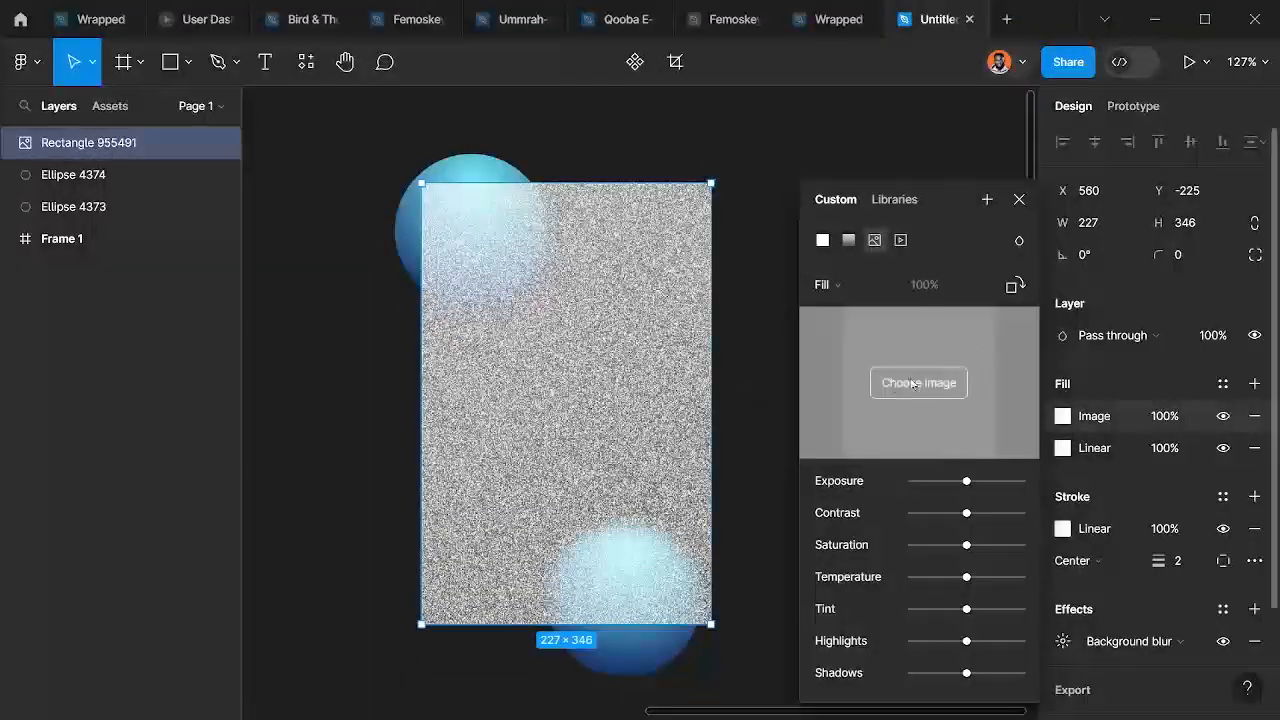
# - Set the noise image fill's blend mode to Screen and its opacity to 20%
pyautogui.click(1019, 245)
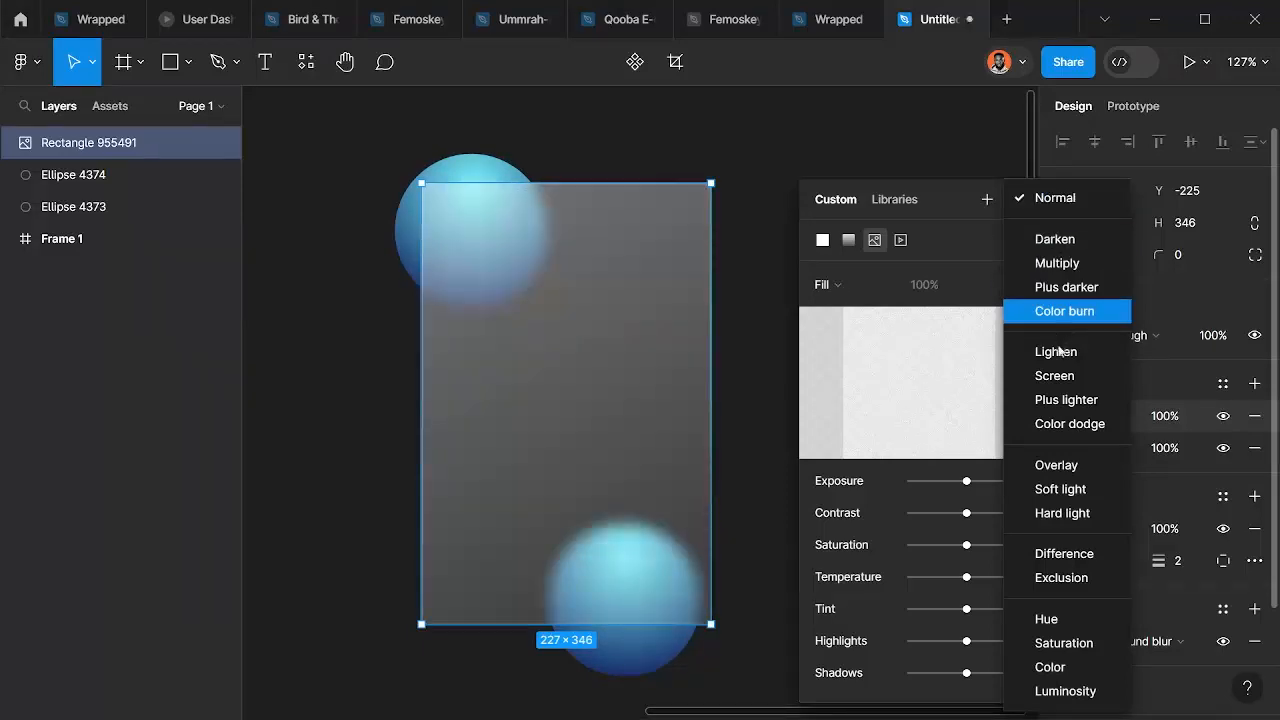
pyautogui.click(1059, 377)
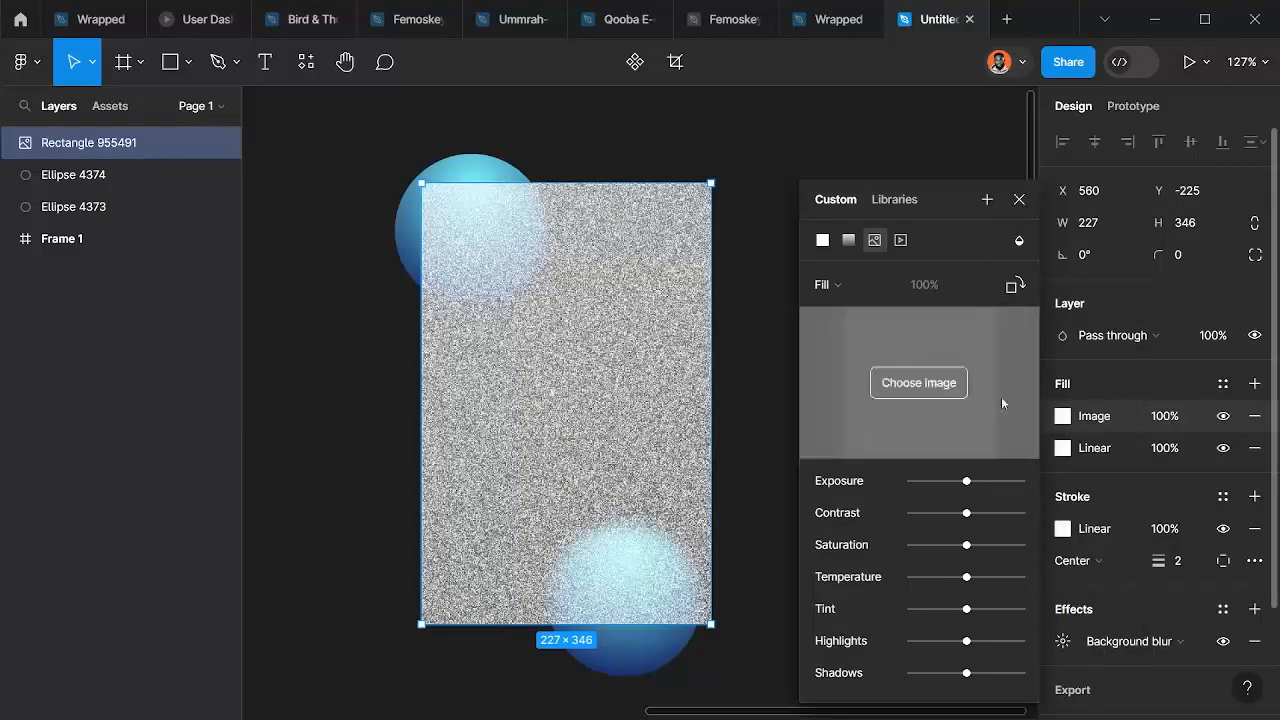
pyautogui.click(1165, 417)
pyautogui.write('20')
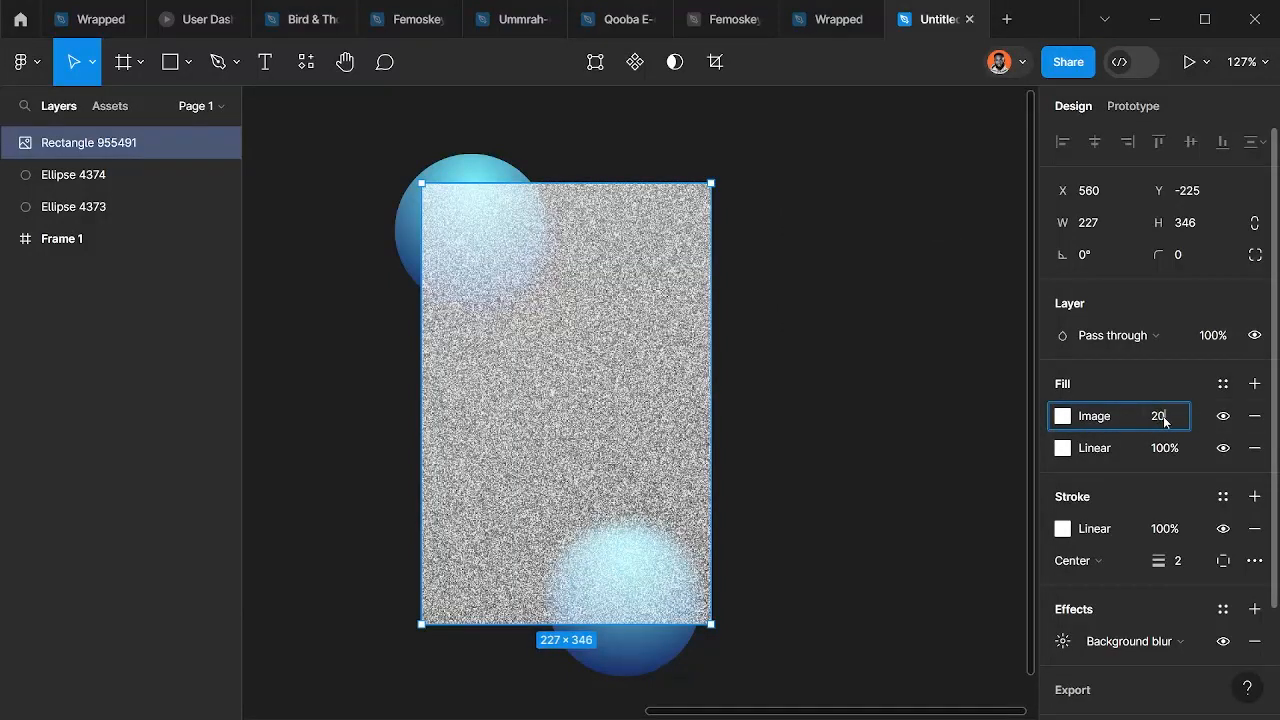
pyautogui.press('Return')
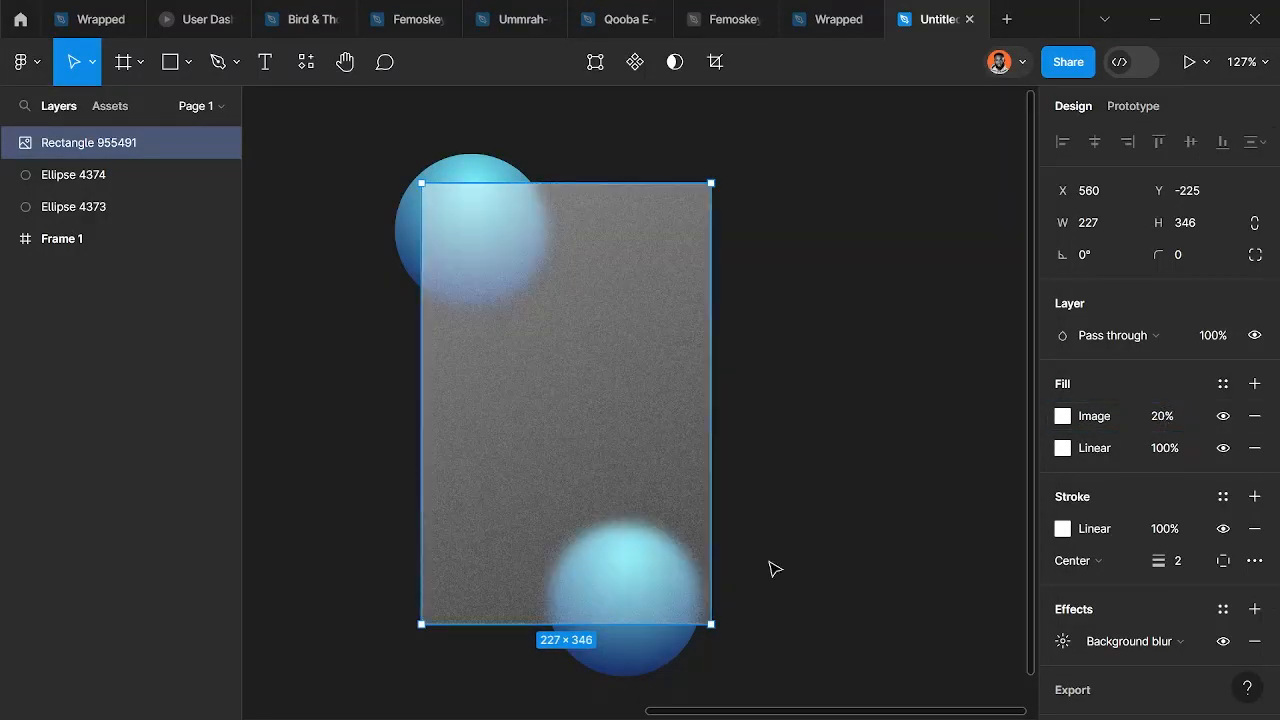
# - Lower the opacity of the rectangle's noise image fill to 10% and deselect the rectangle
pyautogui.scroll(-5, 845, 620)
pyautogui.scroll(3, 806, 425)
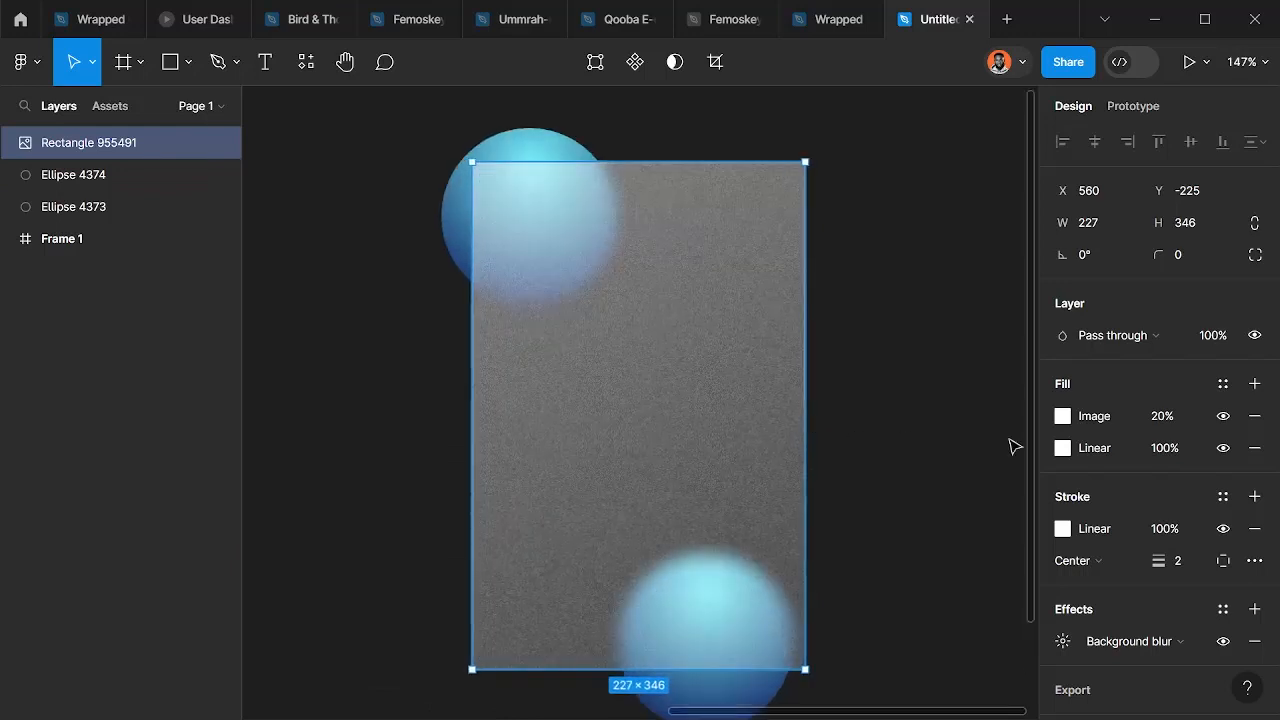
pyautogui.click(1171, 420)
pyautogui.write('10')
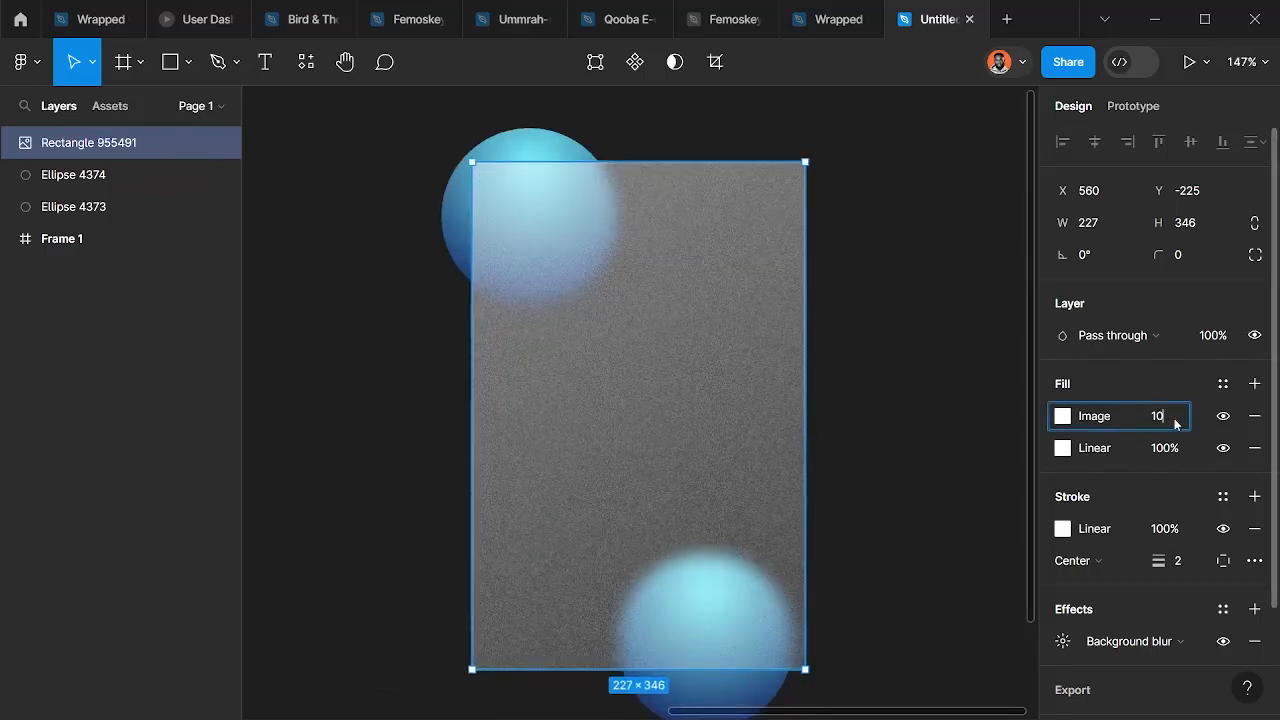
pyautogui.press('Return')
pyautogui.click(886, 497)
# - Nudge the glass rectangle slightly over the two blue circles to X 559, Y -230
pyautogui.scroll(-3, 884, 508)
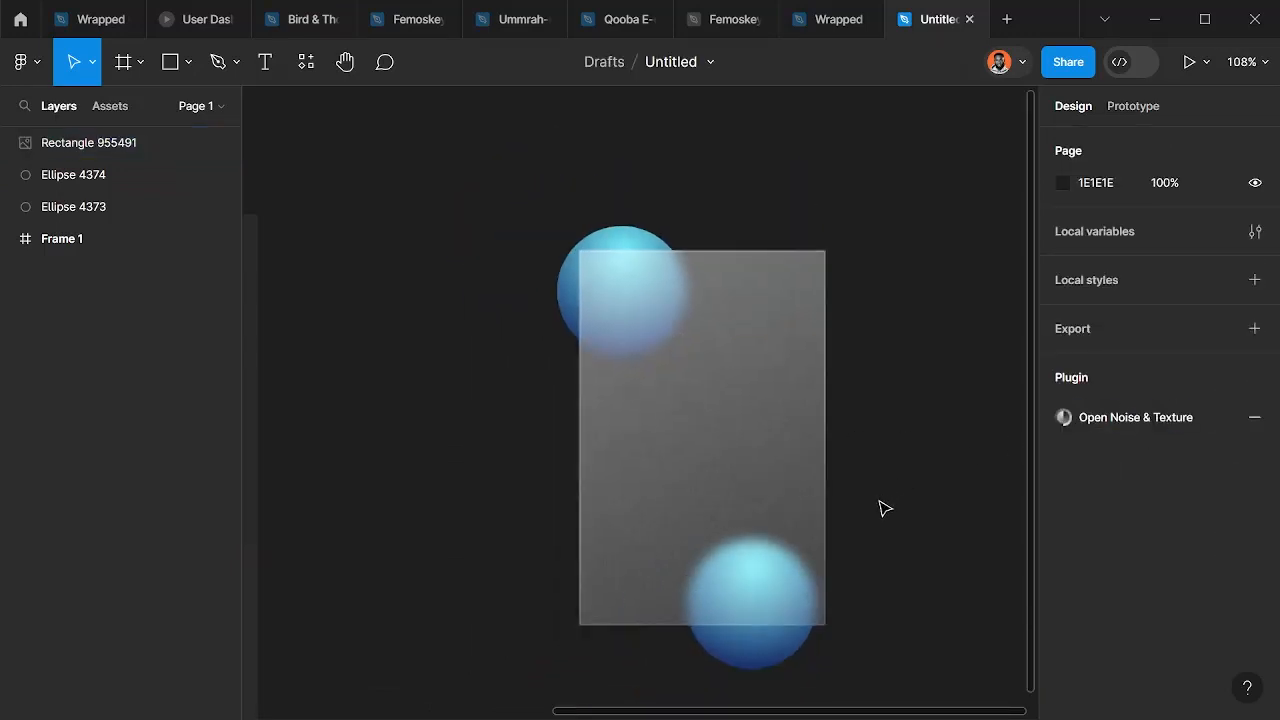
pyautogui.hscroll(2, 768, 551)
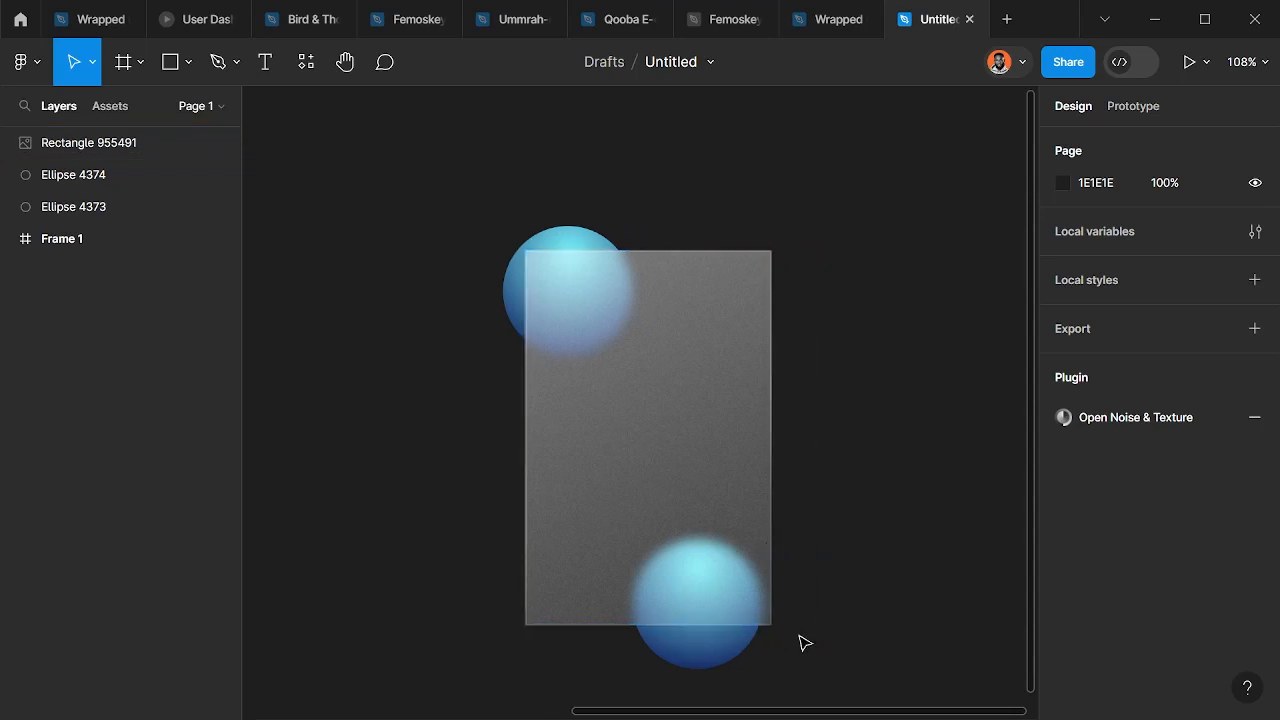
pyautogui.scroll(1, 818, 680)
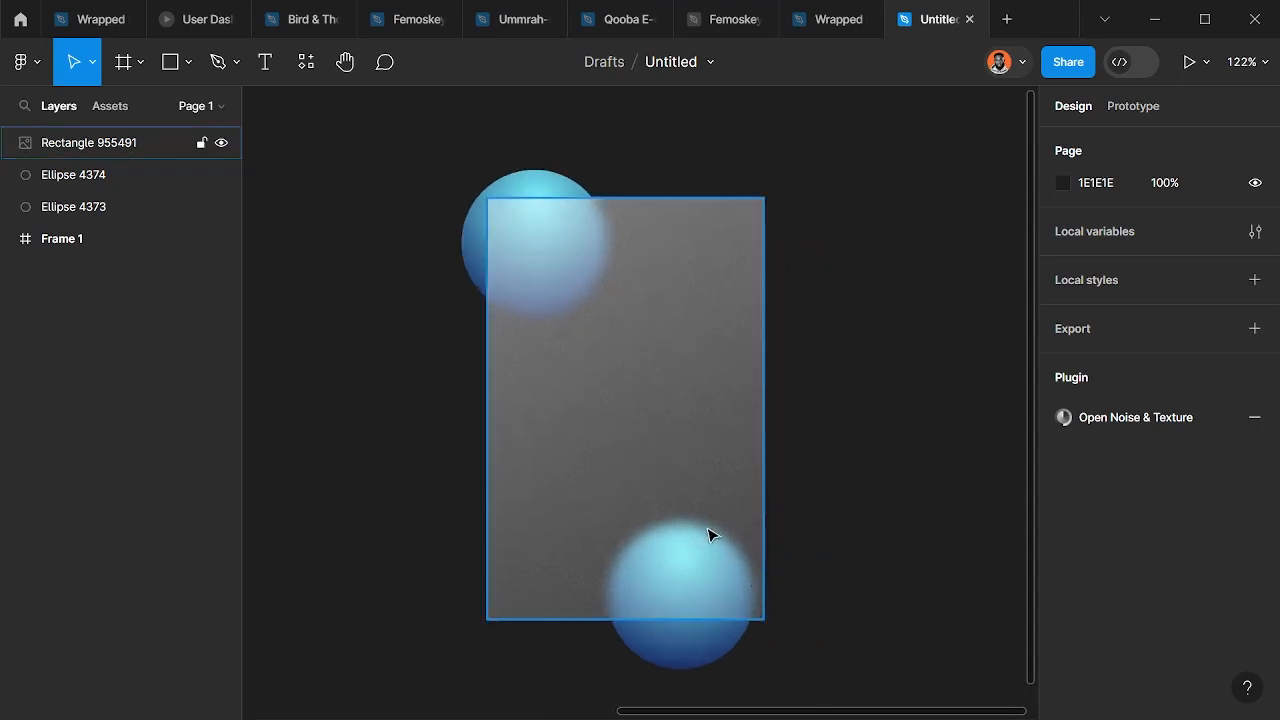
pyautogui.moveTo(650, 410)
pyautogui.mouseDown()
pyautogui.moveTo(683, 451)
pyautogui.moveTo(620, 409)
pyautogui.moveTo(625, 392)
pyautogui.moveTo(663, 460)
pyautogui.moveTo(646, 405)
pyautogui.mouseUp()
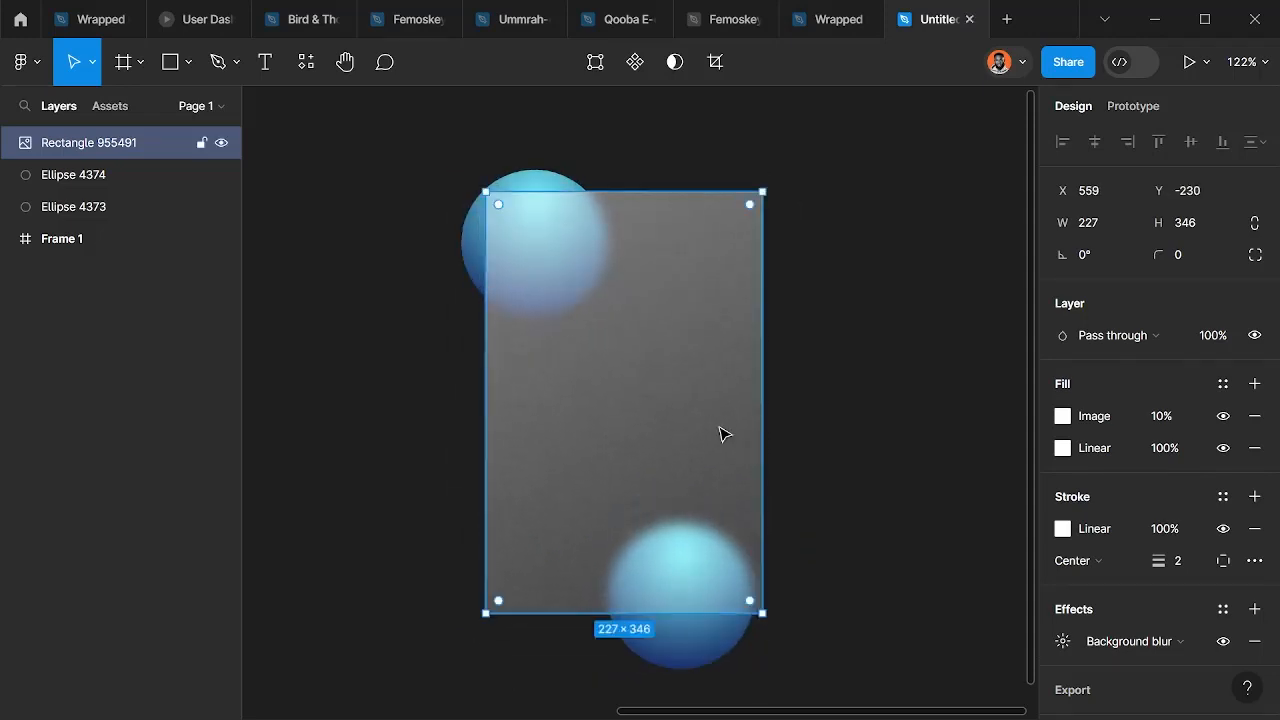